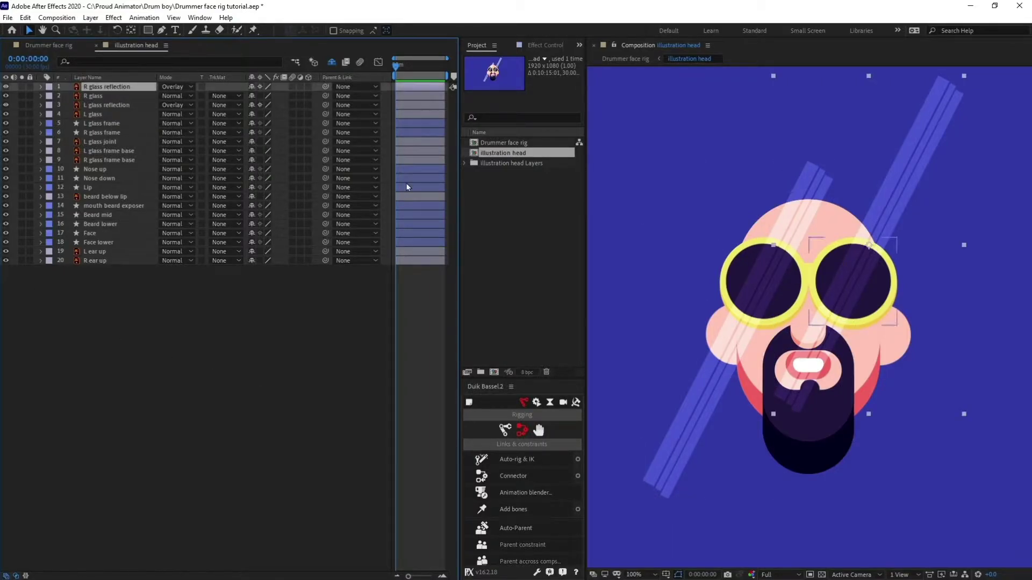
{"action": "left_click", "coordinate": [894, 249]}
{"action": "left_click_drag", "start_coordinate": [892, 247], "coordinate": [893, 240]}
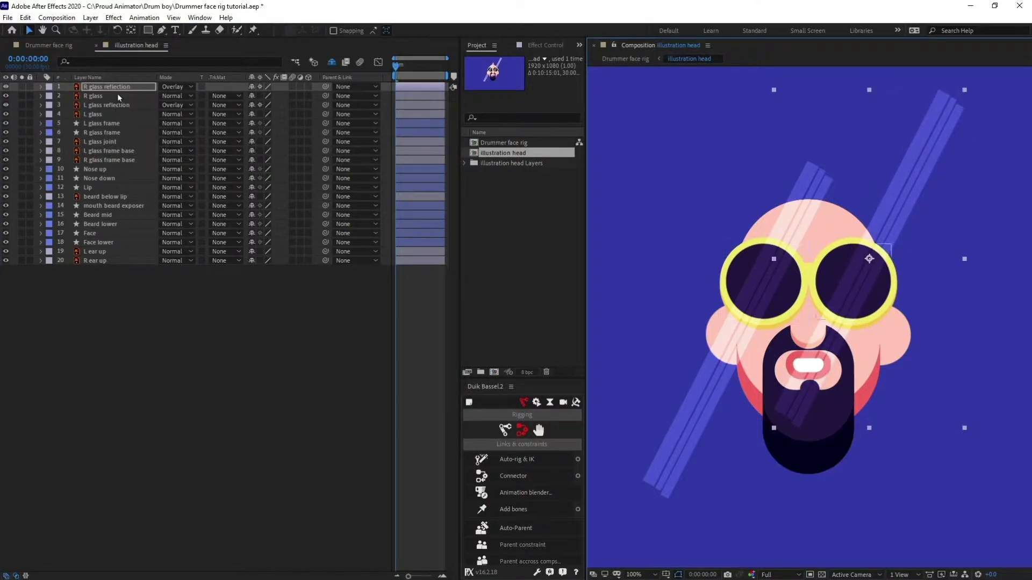
{"action": "left_click_drag", "start_coordinate": [869, 286], "coordinate": [868, 272]}
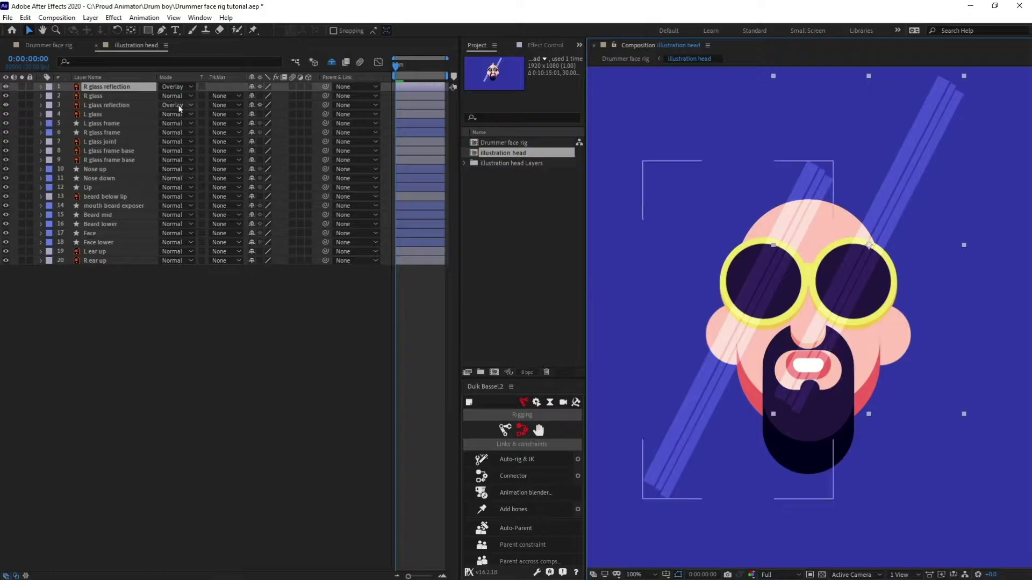
{"action": "left_click", "coordinate": [178, 88]}
{"action": "left_click", "coordinate": [100, 342]}
{"action": "left_click", "coordinate": [110, 97]}
{"action": "left_click", "coordinate": [109, 106]}
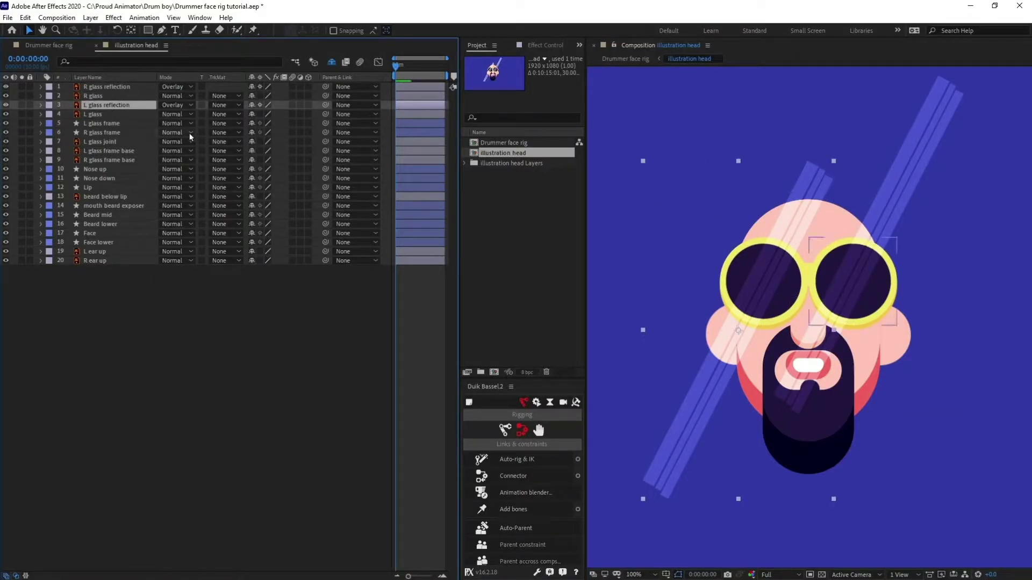
- Duplicate the R glass and L glass layers
{"action": "left_click", "coordinate": [106, 97]}
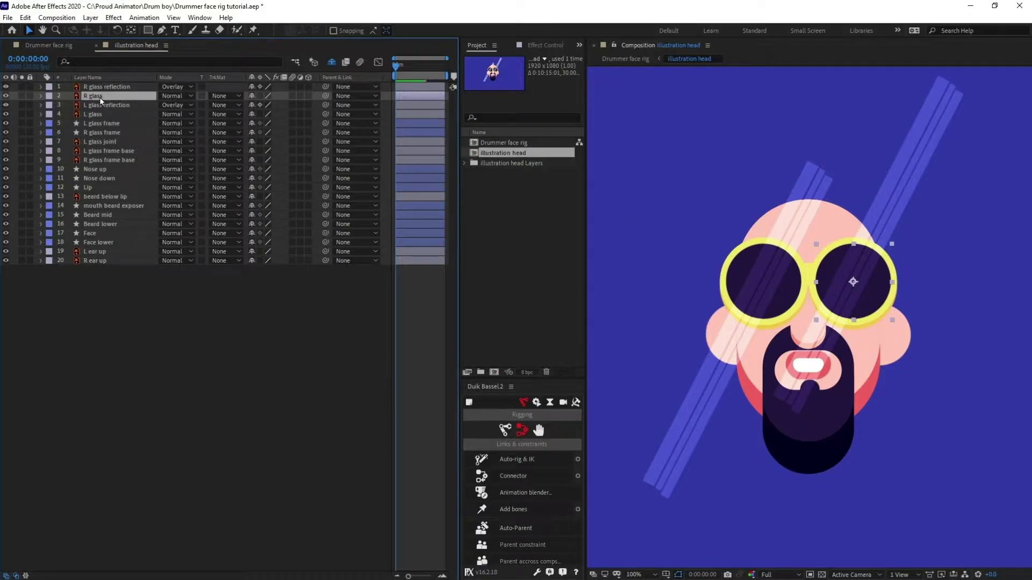
{"action": "key", "text": "ctrl+d"}
{"action": "left_click", "coordinate": [104, 125]}
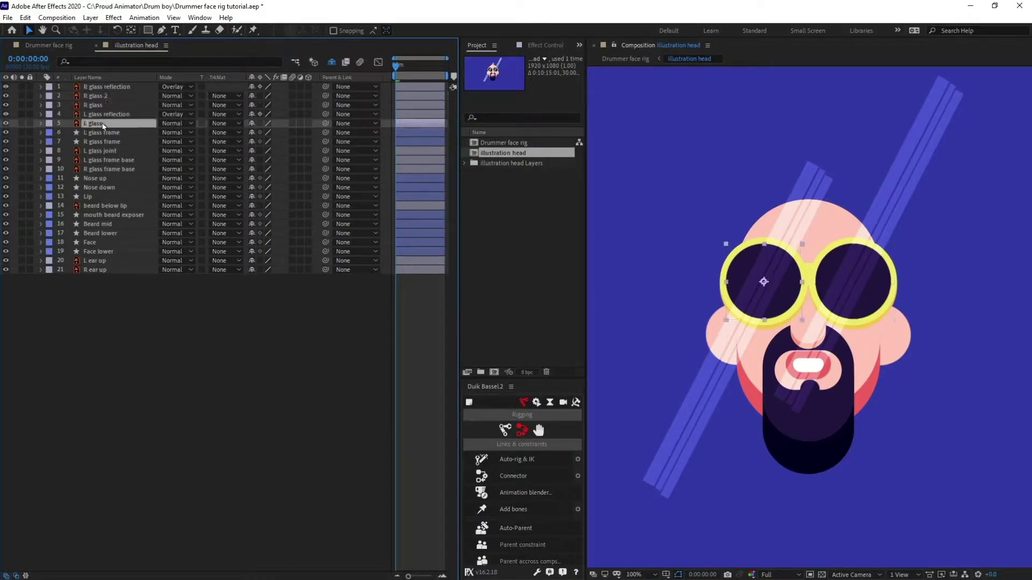
{"action": "key", "text": "ctrl+d"}
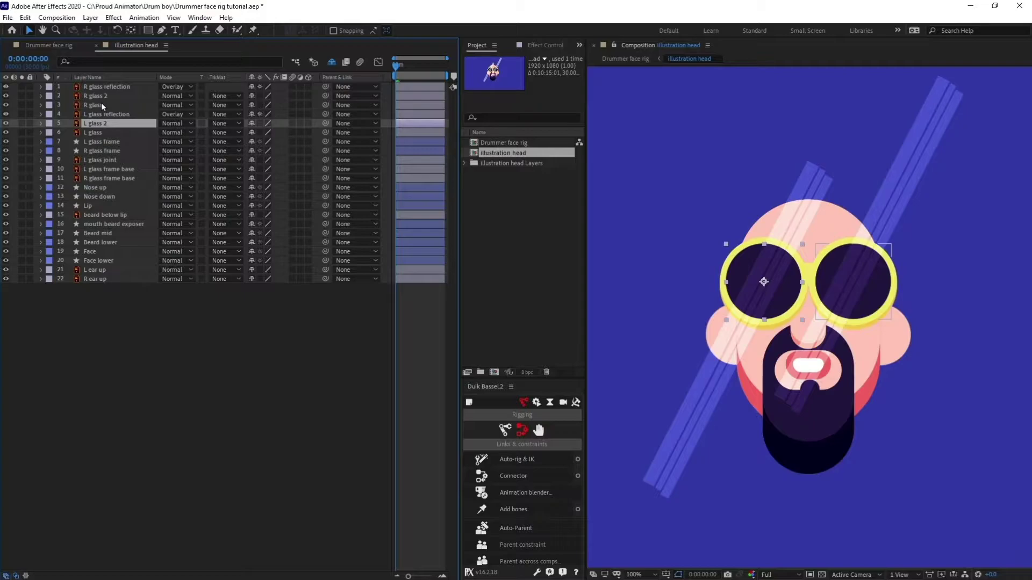
- Rename the two duplicated glass layers as "L glass matte" and "R glass matte"
{"action": "key", "text": "Return"}
{"action": "type", "text": "L glass matte"}
{"action": "key", "text": "Return"}
{"action": "key", "text": "ctrl+Up"}
{"action": "key", "text": "ctrl+Up"}
{"action": "key", "text": "ctrl+Up"}
{"action": "key", "text": "Return"}
{"action": "type", "text": "R glass ma"}
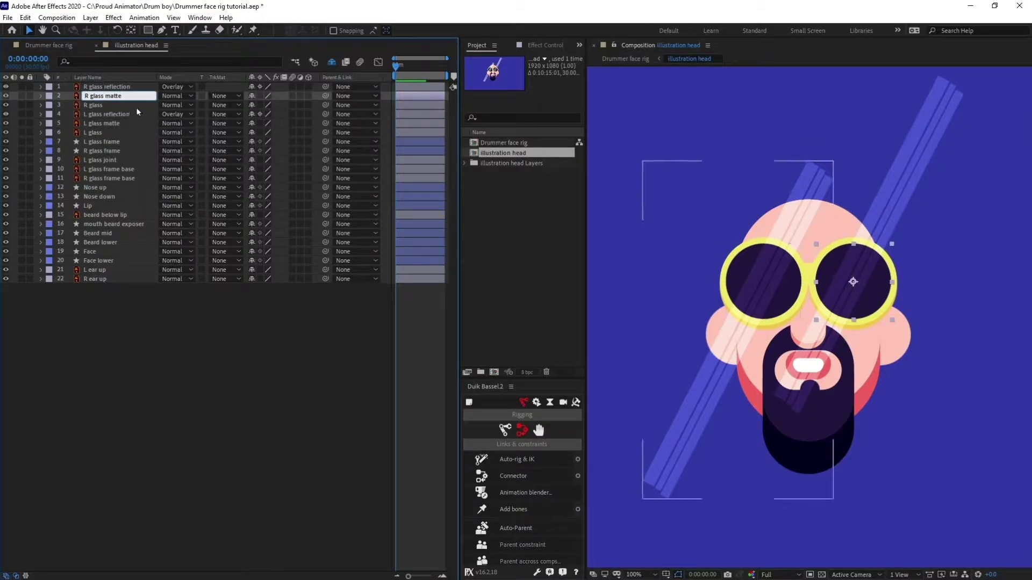
{"action": "key", "text": "Return"}
- Place each glass matte directly above its reflection layer and set both reflections' track matte to Alpha Matte
{"action": "left_click_drag", "start_coordinate": [132, 101], "coordinate": [134, 86]}
{"action": "key", "text": "apostrophe"}
{"action": "left_click", "coordinate": [208, 98]}
{"action": "left_click", "coordinate": [254, 124]}
{"action": "left_click_drag", "start_coordinate": [124, 123], "coordinate": [127, 110]}
{"action": "left_click", "coordinate": [224, 123]}
{"action": "left_click", "coordinate": [253, 151]}
{"action": "left_click", "coordinate": [403, 355]}
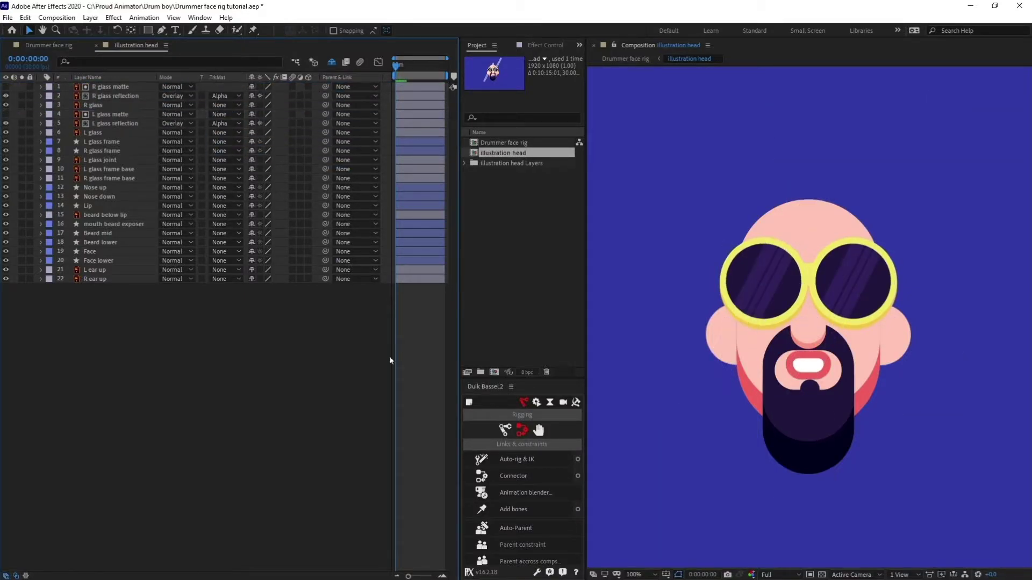
- Parent each glass matte to its own glass layer, and each glass reflection to its own matte
{"action": "left_click", "coordinate": [121, 116]}
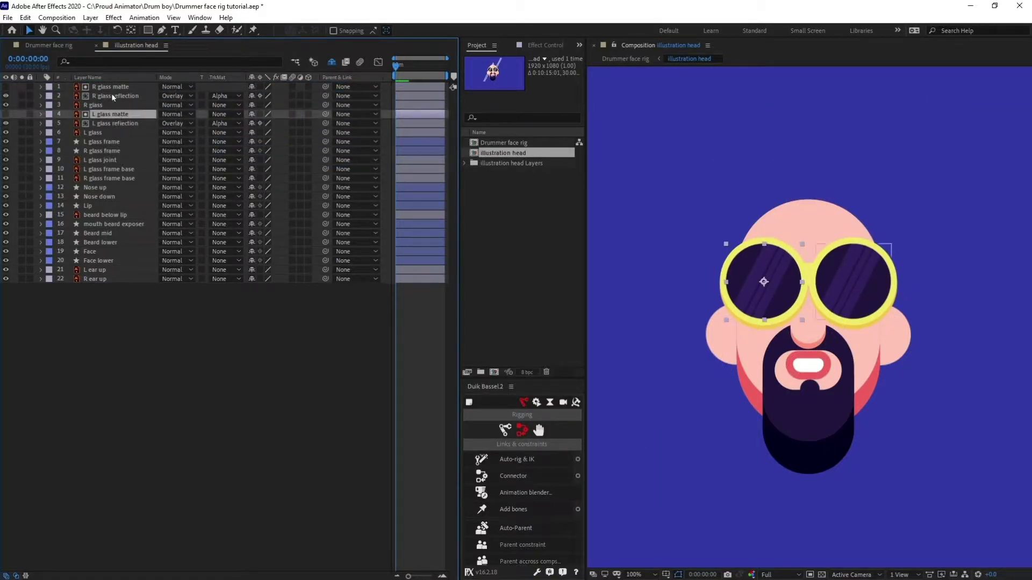
{"action": "left_click", "coordinate": [114, 86], "text": "ctrl"}
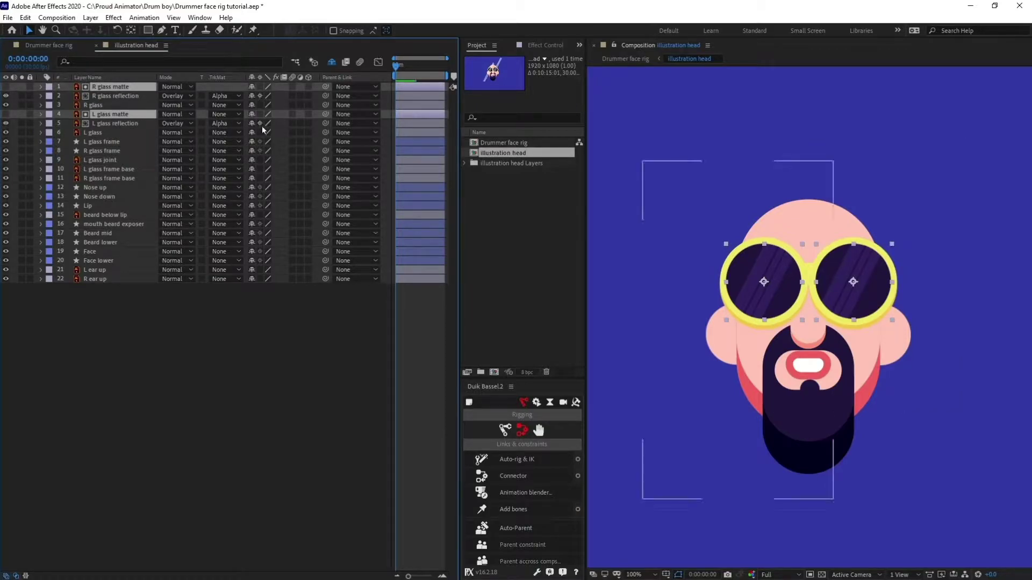
{"action": "left_click", "coordinate": [126, 114], "text": "ctrl"}
{"action": "left_click_drag", "start_coordinate": [325, 86], "coordinate": [126, 107]}
{"action": "left_click", "coordinate": [129, 115]}
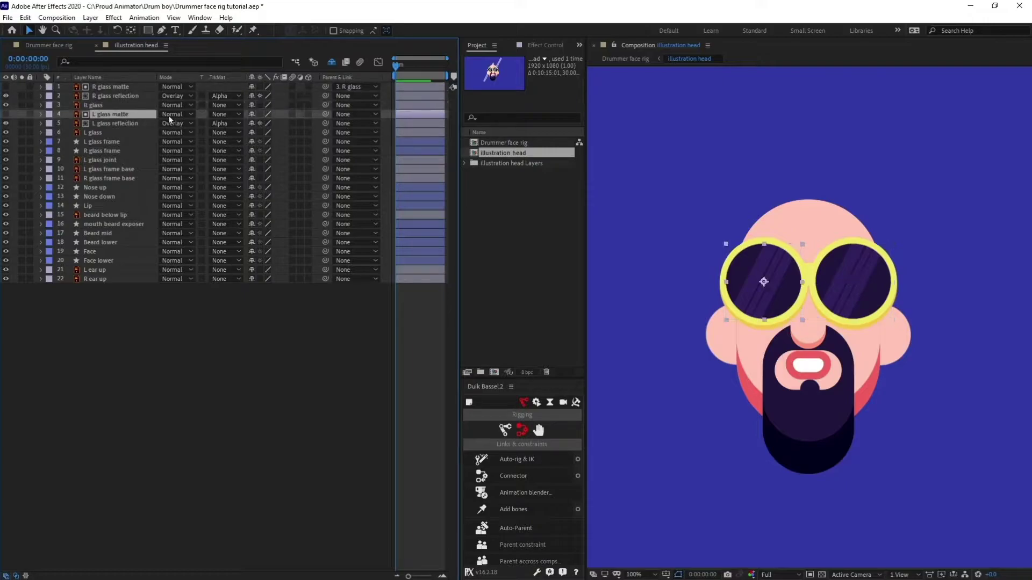
{"action": "left_click_drag", "start_coordinate": [324, 114], "coordinate": [134, 133]}
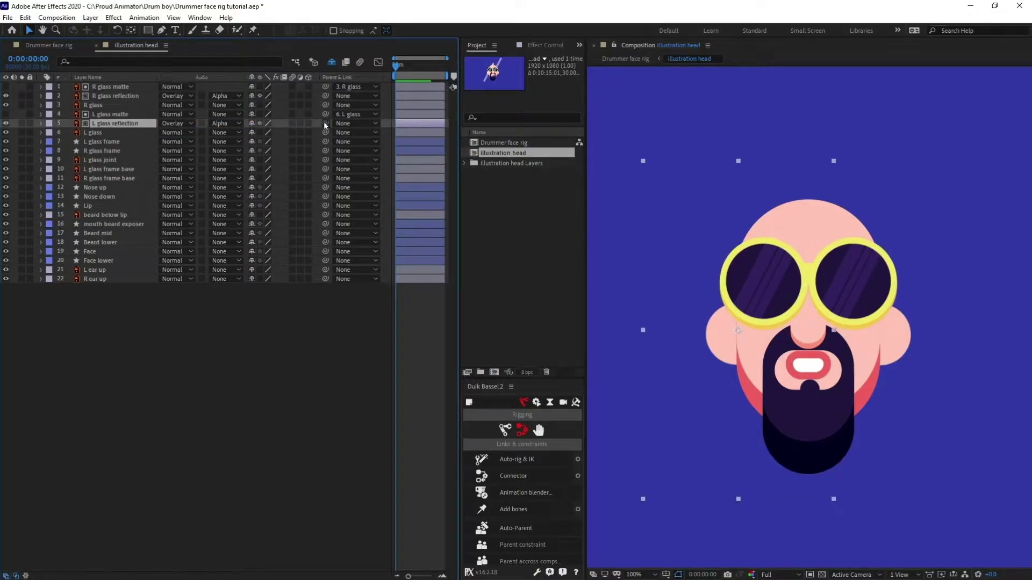
{"action": "left_click_drag", "start_coordinate": [319, 114], "coordinate": [313, 88]}
{"action": "left_click", "coordinate": [134, 97]}
- Parent R glass to R glass frame and L glass to L glass frame
{"action": "left_click", "coordinate": [135, 106]}
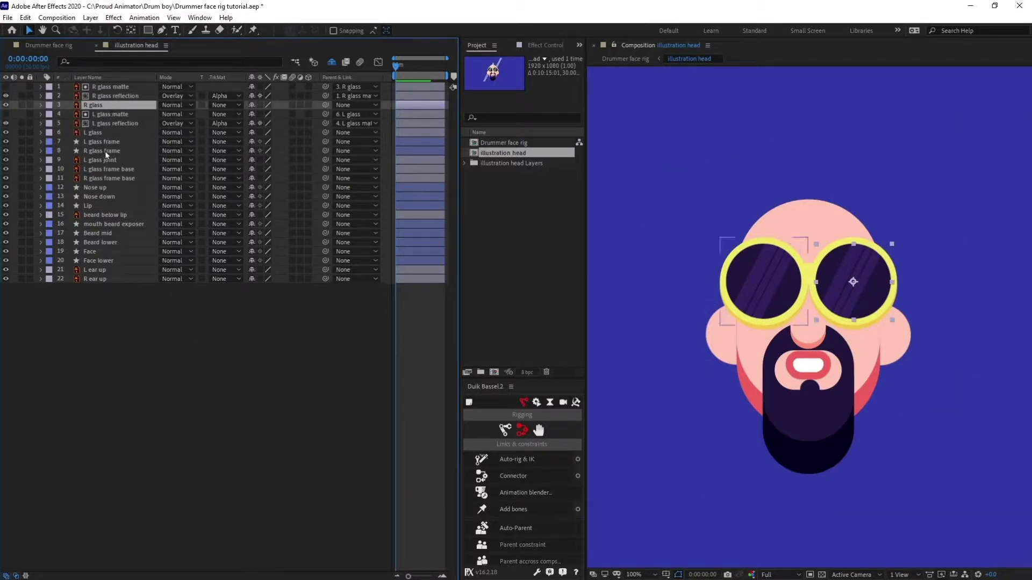
{"action": "left_click", "coordinate": [108, 134], "text": "ctrl"}
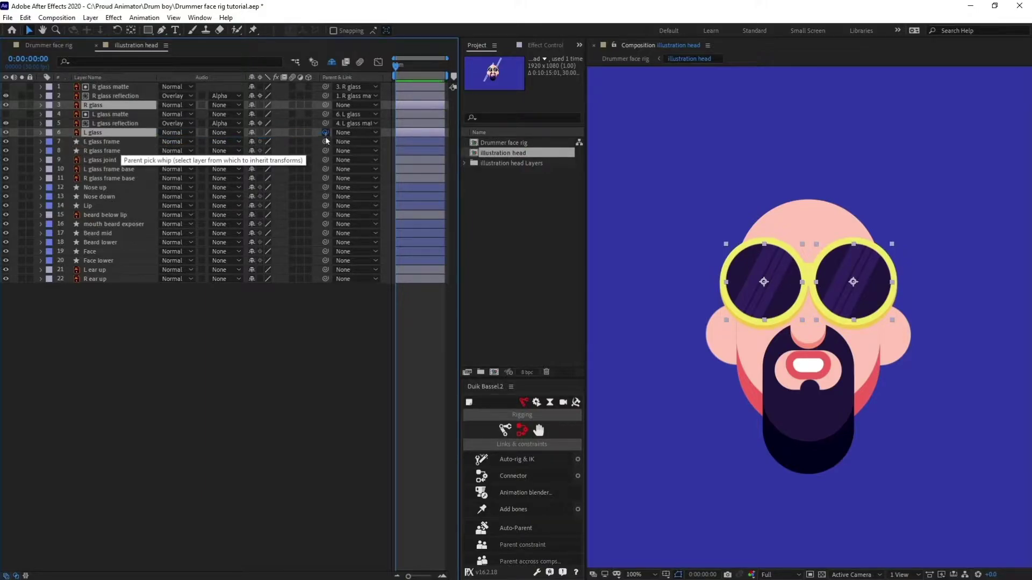
{"action": "left_click_drag", "start_coordinate": [325, 105], "coordinate": [100, 150]}
{"action": "left_click_drag", "start_coordinate": [325, 132], "coordinate": [107, 142]}
- Parent L glass joint and L glass frame to L glass frame base, and R glass frame to R glass frame base
{"action": "left_click", "coordinate": [139, 160]}
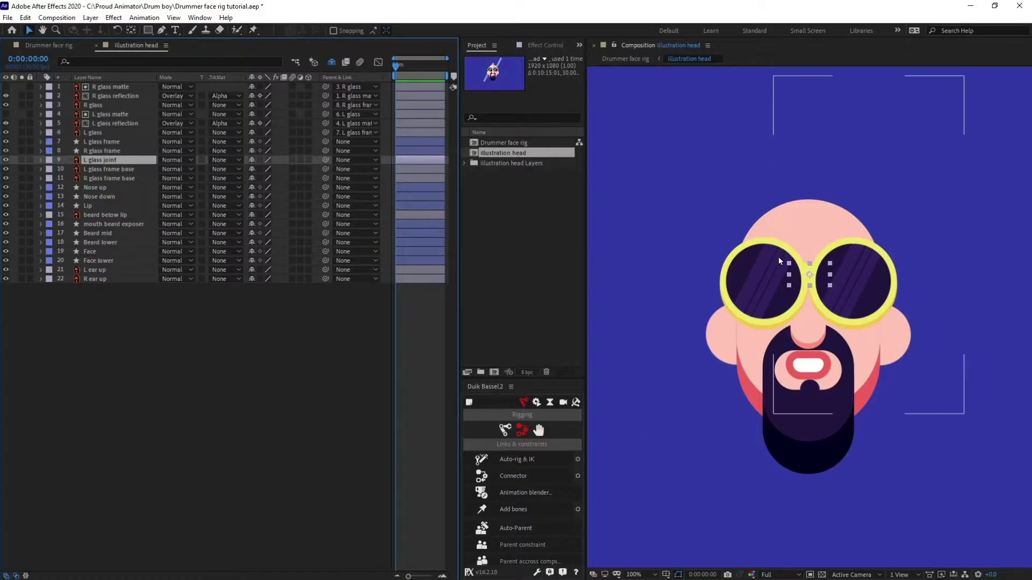
{"action": "left_click_drag", "start_coordinate": [326, 160], "coordinate": [135, 170]}
{"action": "left_click", "coordinate": [134, 170]}
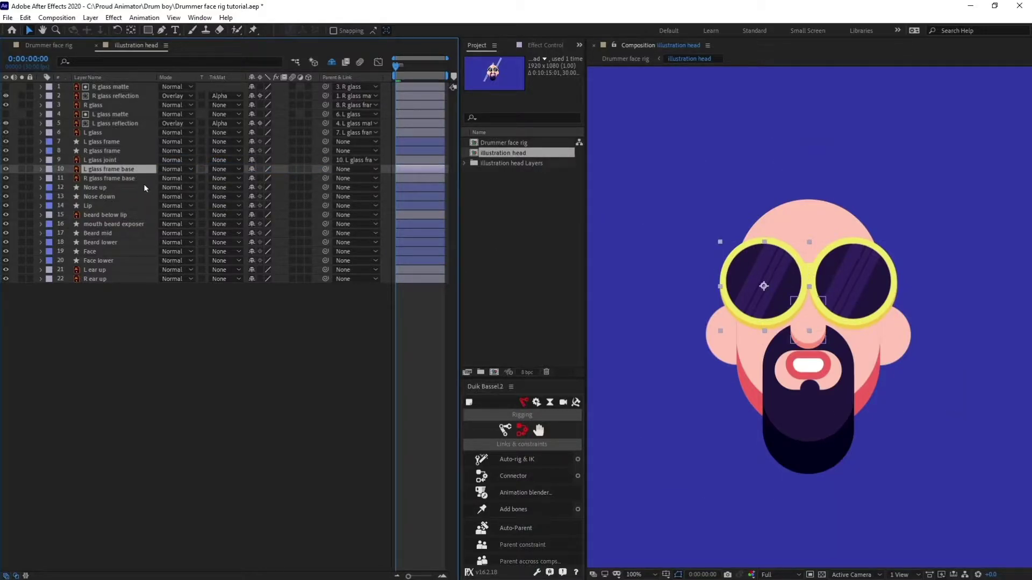
{"action": "left_click", "coordinate": [123, 179], "text": "shift"}
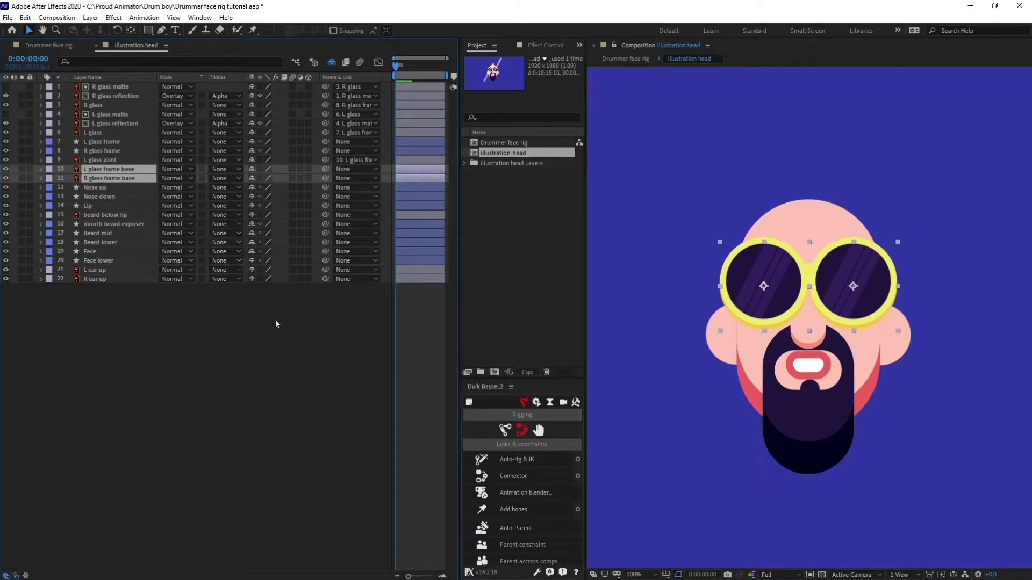
{"action": "left_click_drag", "start_coordinate": [326, 141], "coordinate": [127, 179]}
- Parent the Nose up layer to Nose down
{"action": "left_click", "coordinate": [113, 187]}
{"action": "left_click_drag", "start_coordinate": [326, 187], "coordinate": [124, 197]}
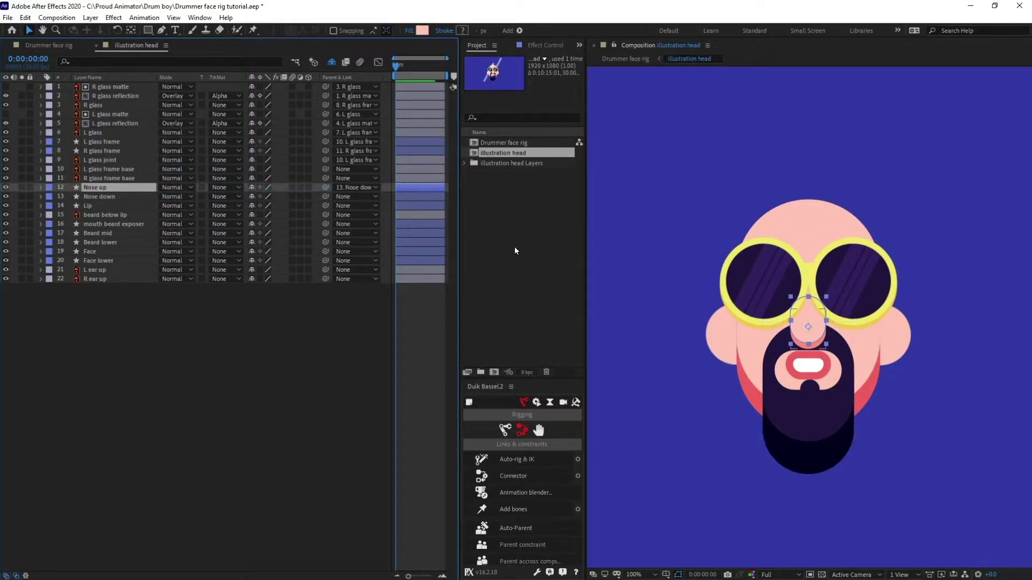
{"action": "left_click", "coordinate": [249, 303]}
- Parent Lip to mouth beard exposer, beard below lip and mouth beard exposer to Beard mid, and Beard mid to Beard lower
{"action": "left_click_drag", "start_coordinate": [326, 205], "coordinate": [132, 216]}
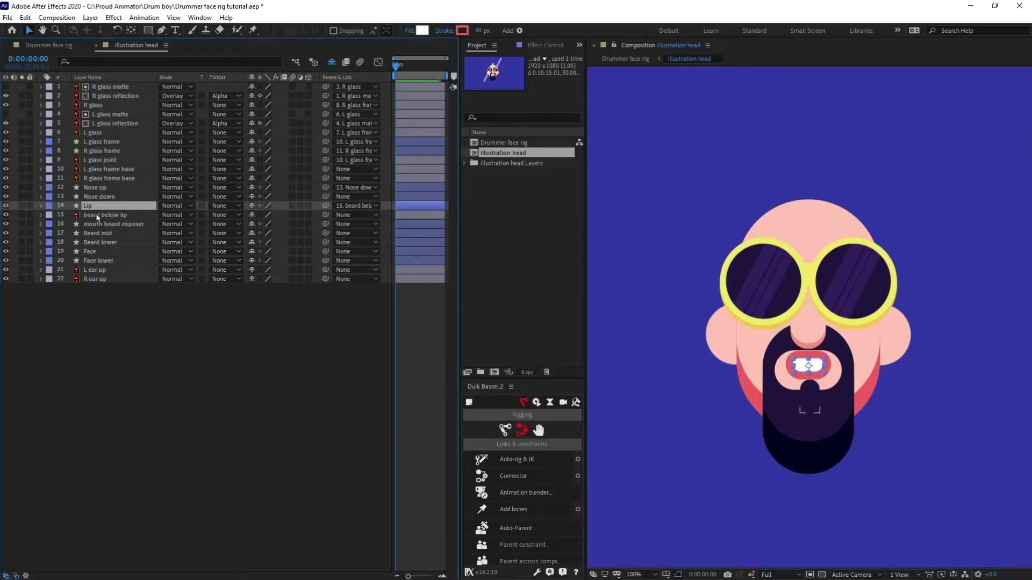
{"action": "left_click_drag", "start_coordinate": [326, 206], "coordinate": [134, 224]}
{"action": "left_click_drag", "start_coordinate": [325, 214], "coordinate": [108, 234]}
{"action": "left_click", "coordinate": [111, 243]}
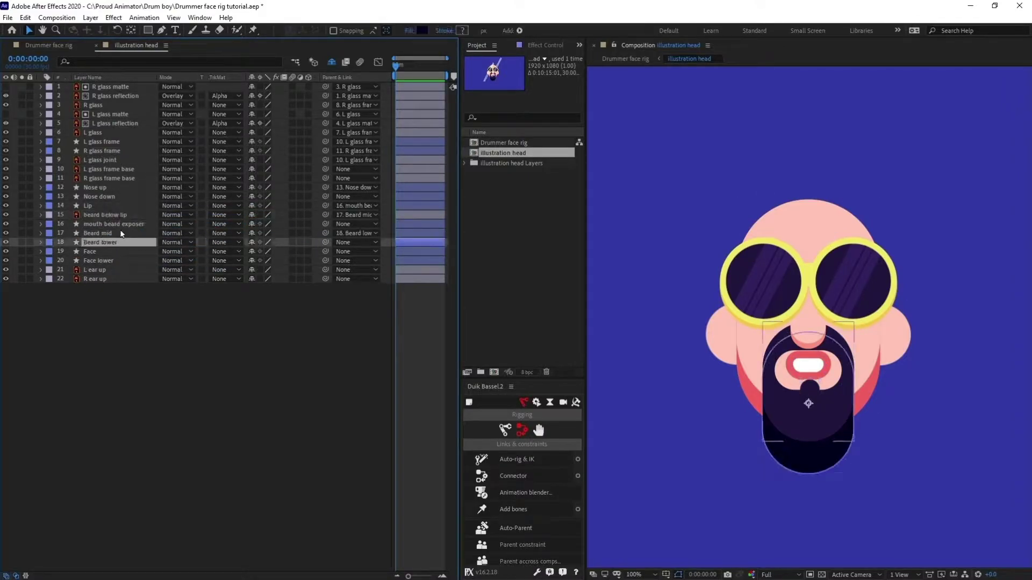
{"action": "left_click_drag", "start_coordinate": [326, 224], "coordinate": [107, 233]}
{"action": "left_click", "coordinate": [108, 242]}
- Examine the shape contents of the Beard lower and Beard mid layers
{"action": "left_click", "coordinate": [40, 243]}
{"action": "left_click", "coordinate": [51, 252]}
{"action": "left_click", "coordinate": [60, 261]}
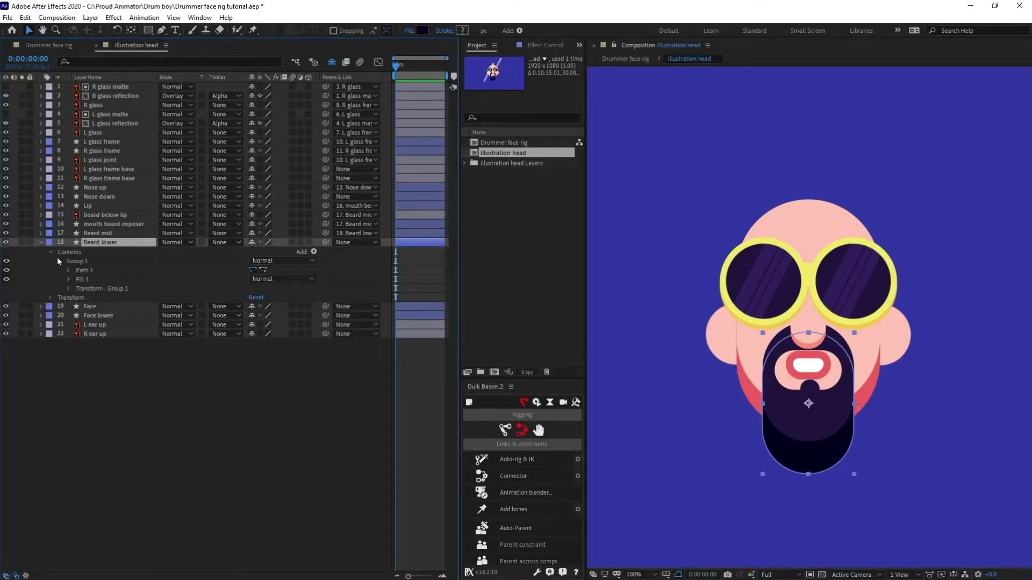
{"action": "left_click", "coordinate": [51, 252]}
{"action": "left_click", "coordinate": [34, 235]}
{"action": "left_click", "coordinate": [40, 233]}
{"action": "left_click", "coordinate": [51, 243]}
{"action": "left_click", "coordinate": [60, 251]}
{"action": "left_click", "coordinate": [41, 233]}
- Parent the Face, L ear up and R ear up layers to Face lower
{"action": "left_click", "coordinate": [102, 272]}
{"action": "left_click_drag", "start_coordinate": [325, 269], "coordinate": [118, 280]}
{"action": "left_click", "coordinate": [115, 288]}
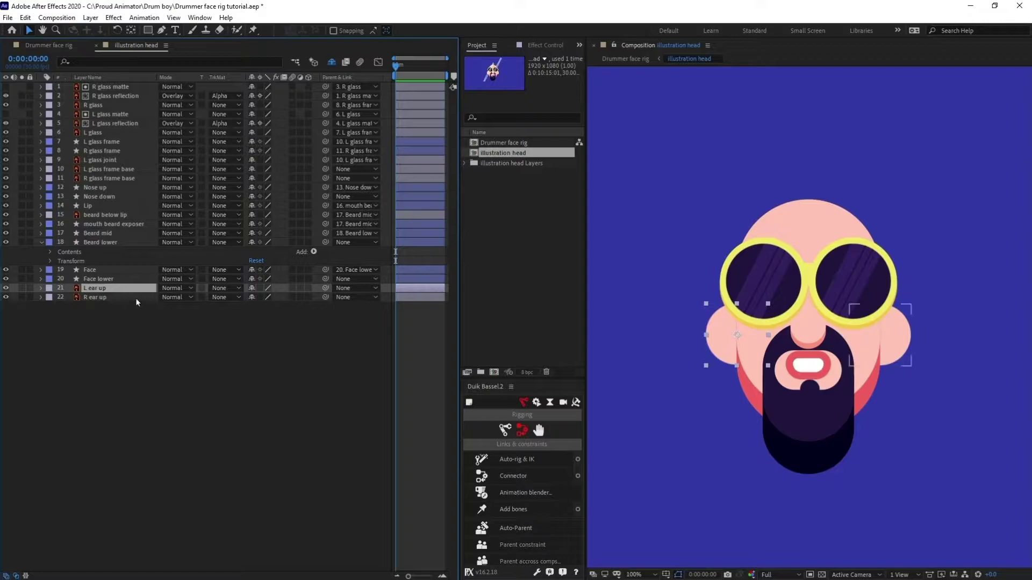
{"action": "left_click", "coordinate": [124, 298], "text": "shift"}
{"action": "left_click_drag", "start_coordinate": [325, 297], "coordinate": [104, 280]}
{"action": "left_click", "coordinate": [235, 360]}
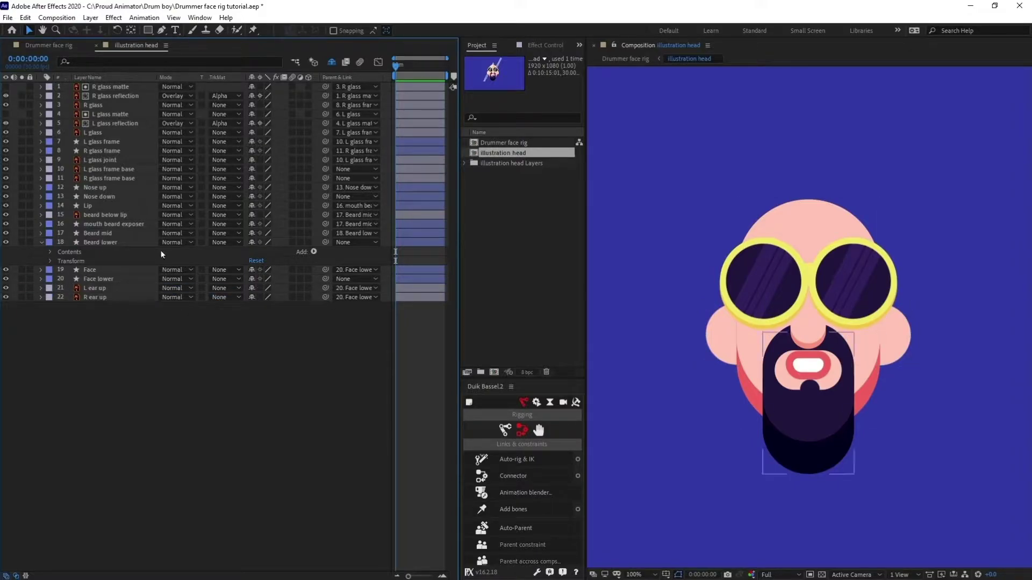
- Duplicate the Beard lower layer and place the copy directly above Beard mid
{"action": "left_click", "coordinate": [106, 233]}
{"action": "left_click", "coordinate": [120, 243]}
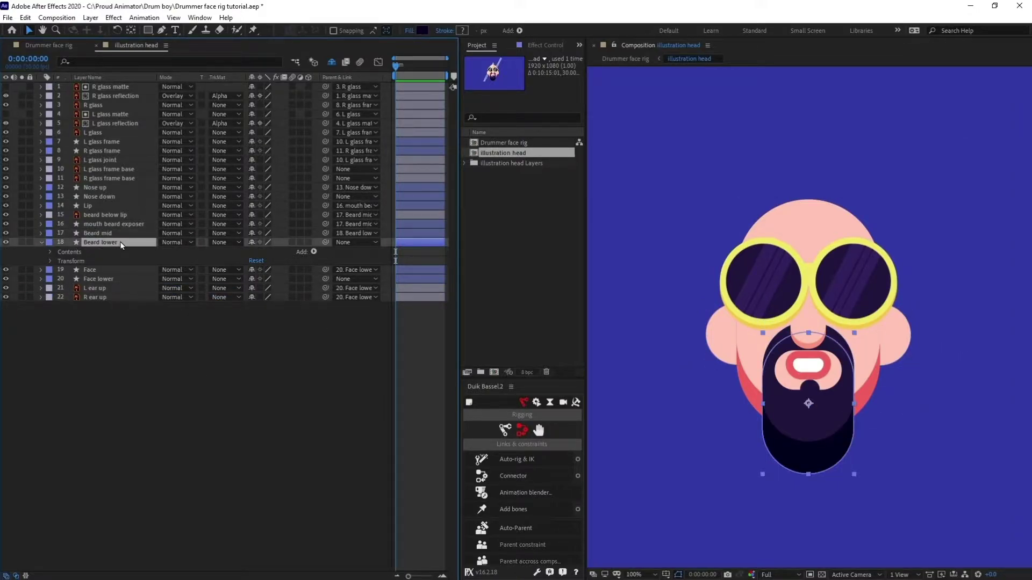
{"action": "key", "text": "ctrl+d"}
{"action": "left_click_drag", "start_coordinate": [114, 244], "coordinate": [115, 230]}
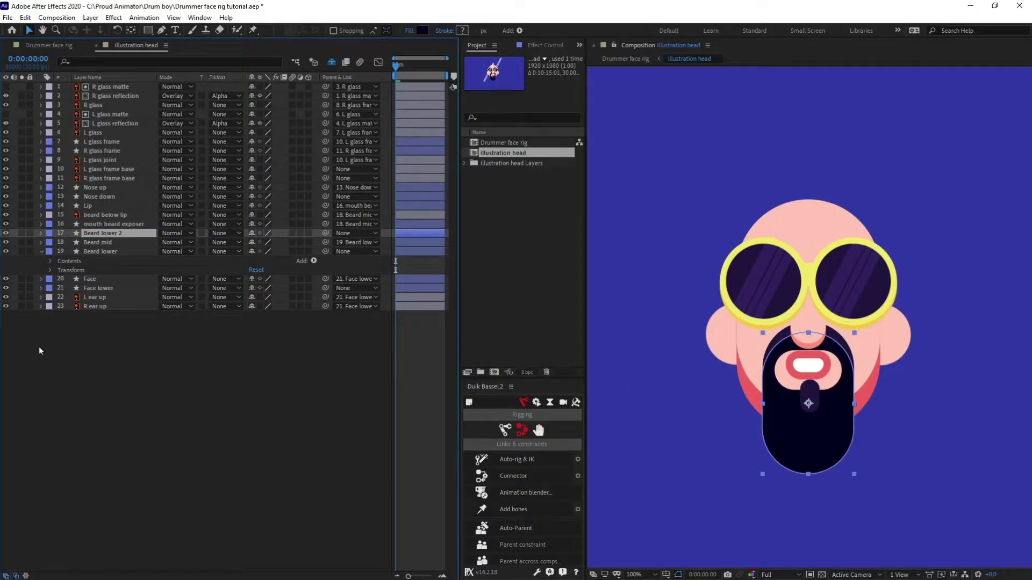
- Rename the duplicated Beard lower layer as "Beard matte"
{"action": "key", "text": "Return"}
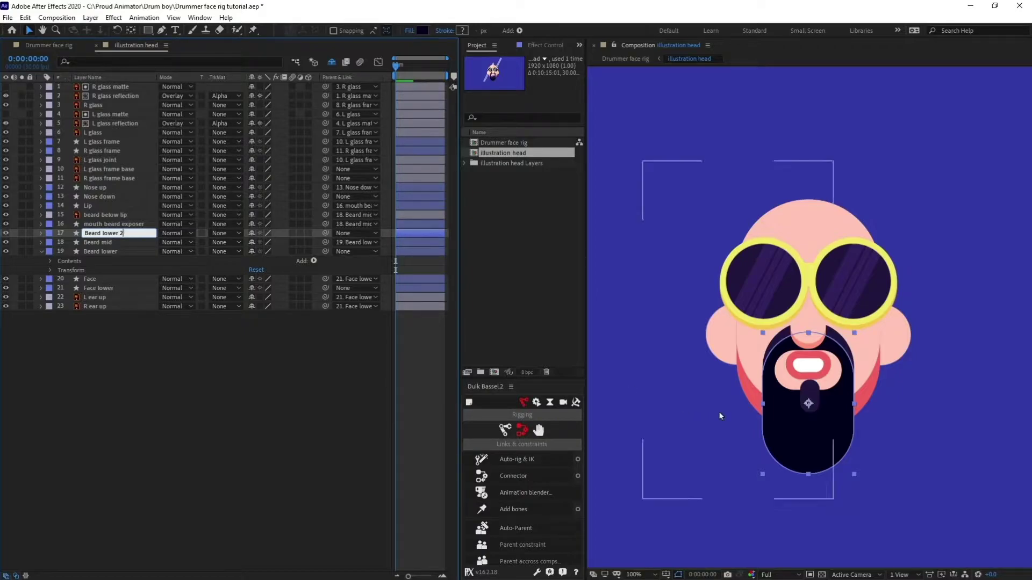
{"action": "left_click", "coordinate": [106, 244]}
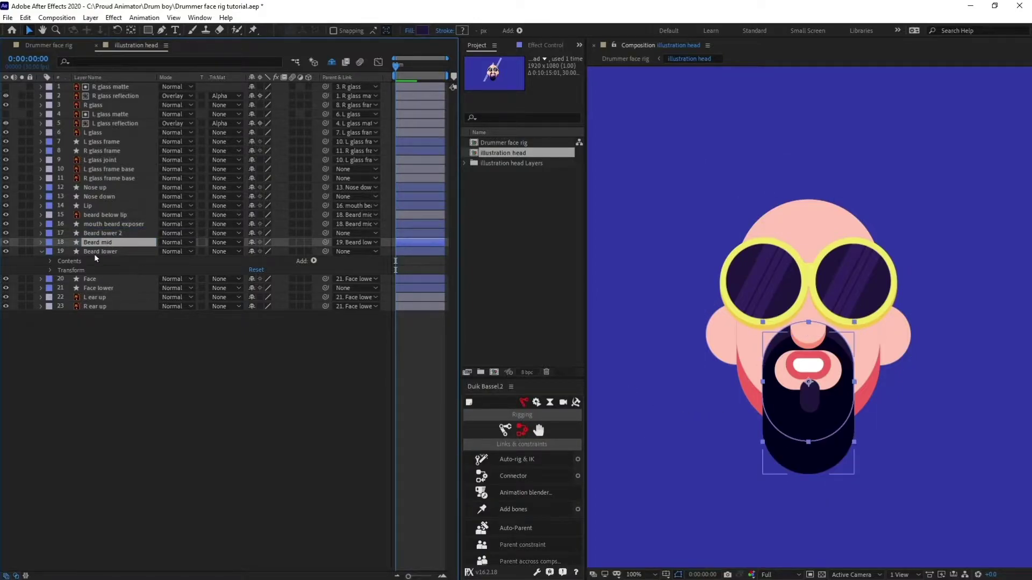
{"action": "left_click", "coordinate": [117, 232]}
{"action": "key", "text": "Return"}
{"action": "type", "text": "Beard lmatte"}
{"action": "key", "text": "Return"}
- Parent Beard mid to Beard matte and Beard matte to Beard lower, and set Beard mid's track matte to Alpha Matte
{"action": "left_click_drag", "start_coordinate": [325, 243], "coordinate": [118, 233]}
{"action": "left_click_drag", "start_coordinate": [326, 233], "coordinate": [108, 251]}
{"action": "left_click", "coordinate": [223, 242]}
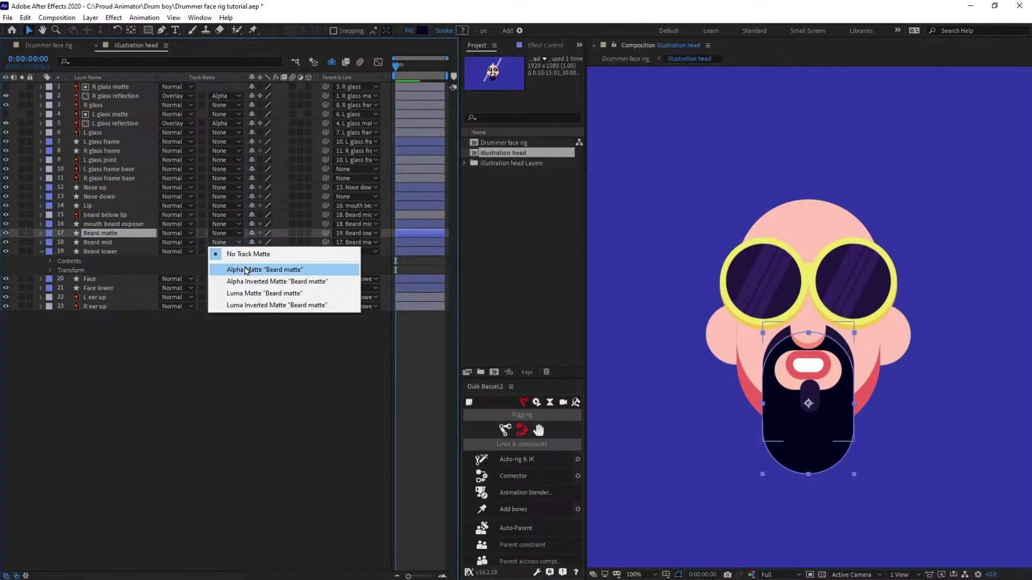
{"action": "left_click", "coordinate": [247, 270]}
- Duplicate the Face lower layer, place the copy directly above Face and rename it "Face matte"
{"action": "left_click", "coordinate": [111, 289]}
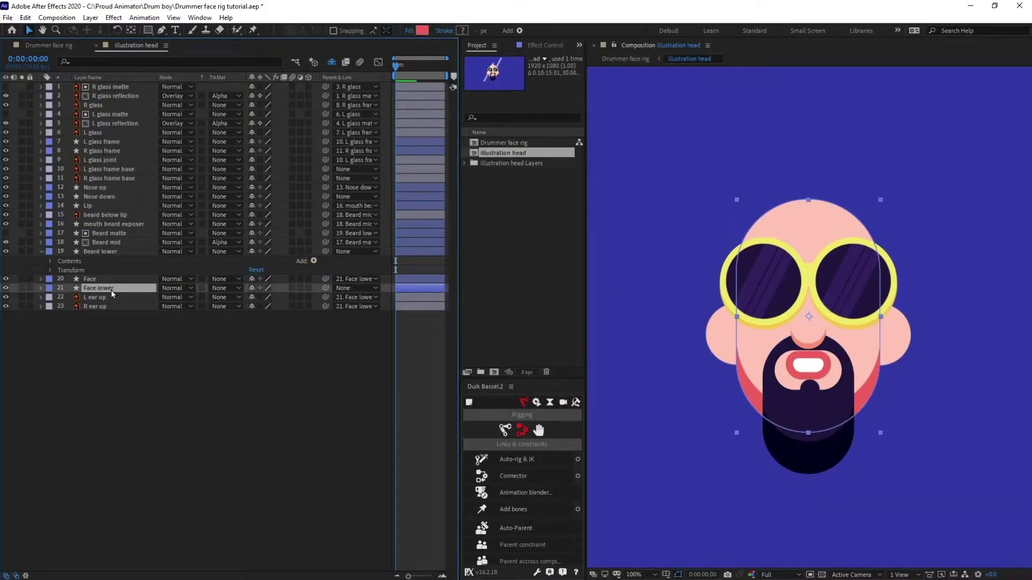
{"action": "key", "text": "ctrl+d"}
{"action": "key", "text": "ctrl+]"}
{"action": "key", "text": "Return"}
{"action": "type", "text": "Face matte"}
{"action": "key", "text": "Return"}
- Parent Face to Face matte and Face matte to Face lower, and set Face's track matte to Alpha Matte
{"action": "left_click_drag", "start_coordinate": [325, 288], "coordinate": [139, 280]}
{"action": "left_click_drag", "start_coordinate": [325, 279], "coordinate": [210, 297]}
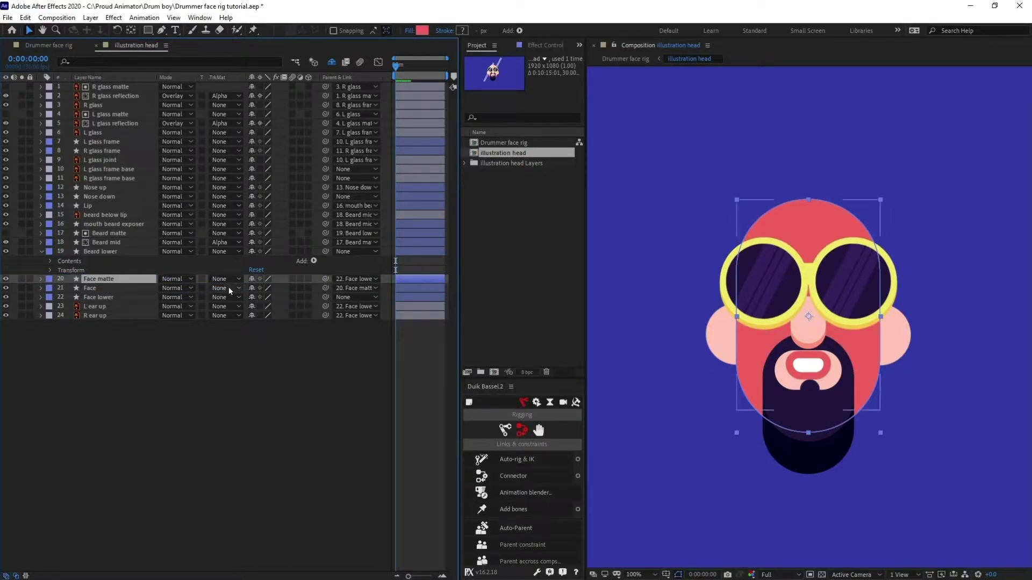
{"action": "left_click", "coordinate": [228, 288]}
{"action": "left_click", "coordinate": [247, 317]}
{"action": "left_click", "coordinate": [205, 355]}
- Move the upper points of the Face layer's path upward so the shape extends past the top of the head
{"action": "left_click", "coordinate": [94, 297]}
{"action": "left_click", "coordinate": [97, 288]}
{"action": "left_click", "coordinate": [41, 288]}
{"action": "left_click", "coordinate": [68, 316]}
{"action": "left_click", "coordinate": [84, 315]}
{"action": "left_click_drag", "start_coordinate": [703, 165], "coordinate": [892, 274]}
{"action": "left_click_drag", "start_coordinate": [843, 260], "coordinate": [843, 202]}
{"action": "left_click", "coordinate": [204, 430]}
{"action": "left_click", "coordinate": [41, 288]}
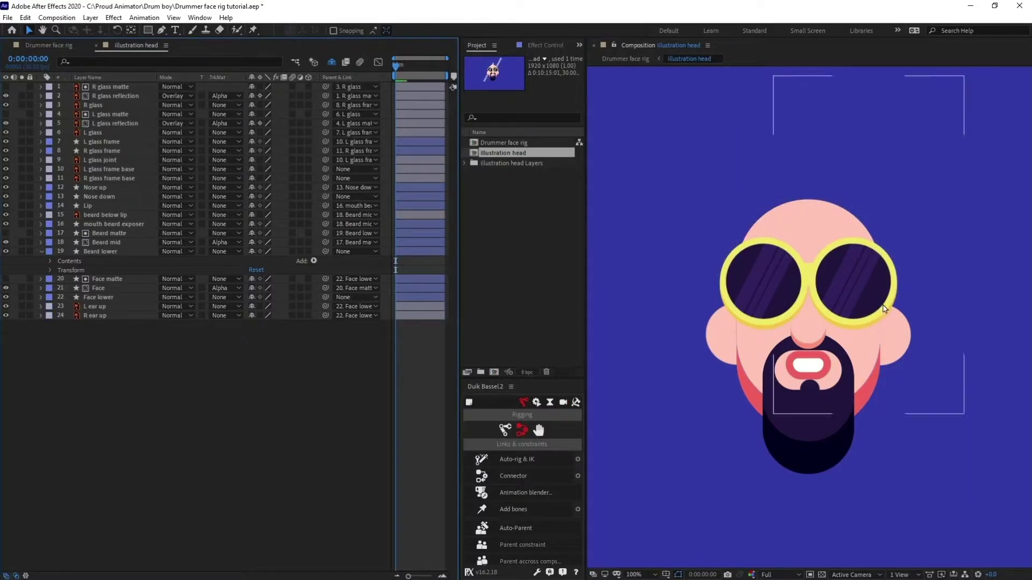
- Create a null object and name it "Facial components"
{"action": "right_click", "coordinate": [186, 377]}
{"action": "mouse_move", "coordinate": [209, 387]}
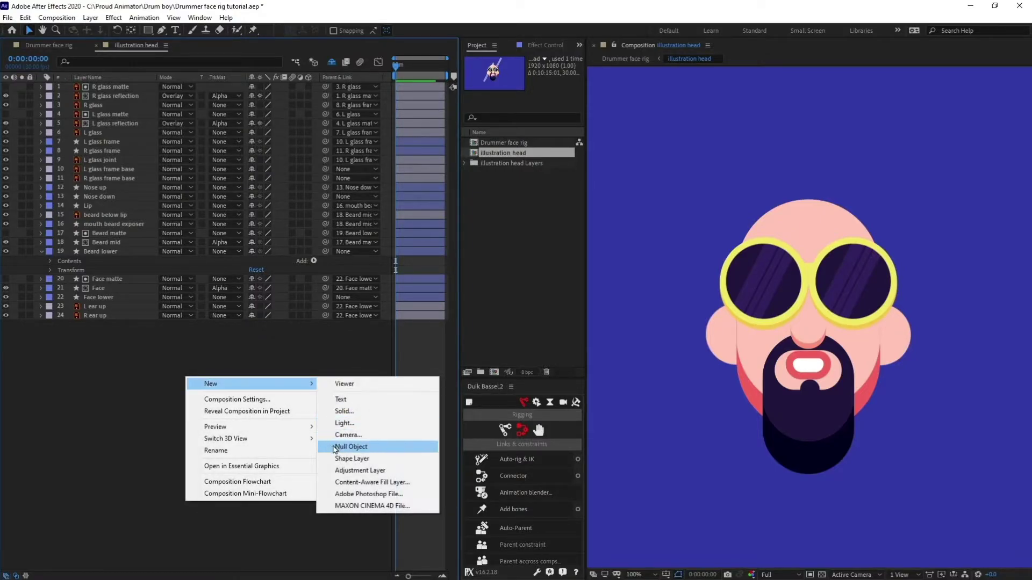
{"action": "left_click", "coordinate": [355, 447]}
{"action": "key", "text": "Return"}
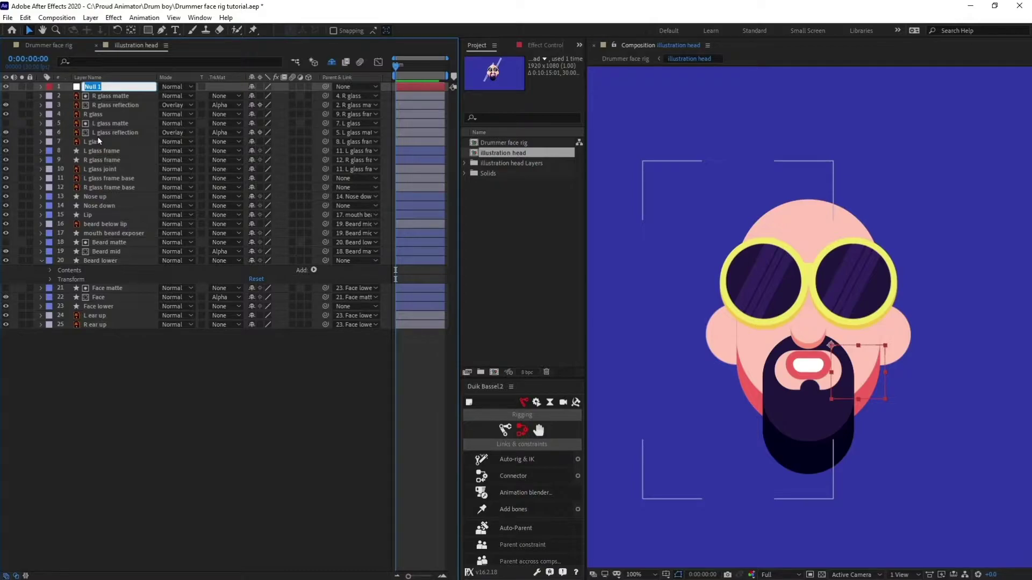
{"action": "type", "text": "Facial compo"}
{"action": "key", "text": "Return"}
{"action": "key", "text": "ctrl+["}
{"action": "key", "text": "ctrl+["}
{"action": "key", "text": "ctrl+["}
{"action": "key", "text": "ctrl+["}
{"action": "key", "text": "ctrl+["}
{"action": "key", "text": "ctrl+["}
{"action": "key", "text": "ctrl+["}
{"action": "key", "text": "ctrl+["}
{"action": "left_click_drag", "start_coordinate": [129, 160], "coordinate": [123, 89]}
{"action": "left_click", "coordinate": [164, 429]}
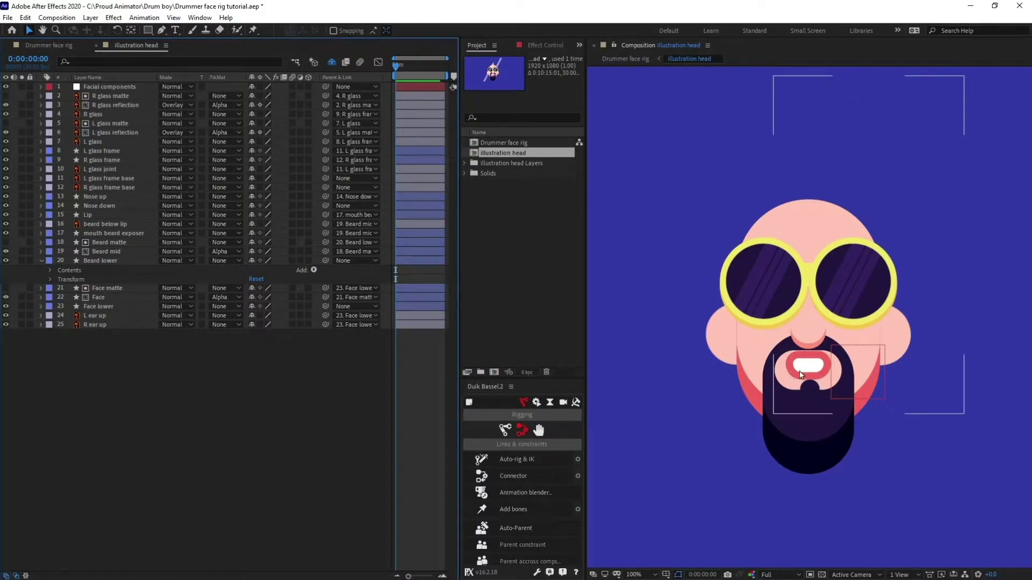
{"action": "left_click", "coordinate": [107, 88]}
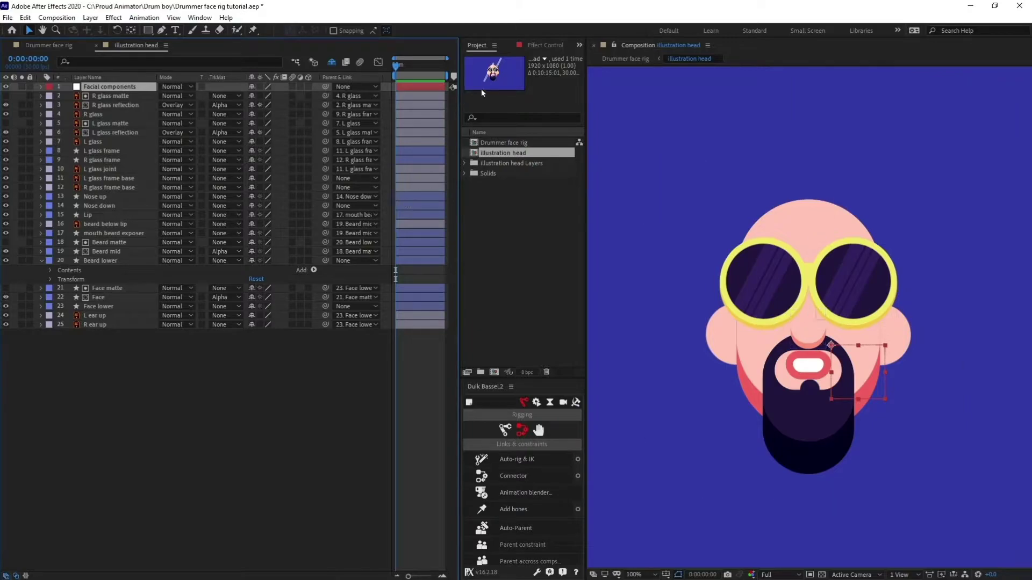
- Move the Facial components null to the centre of the face, at the base of the nose
{"action": "left_click", "coordinate": [130, 30]}
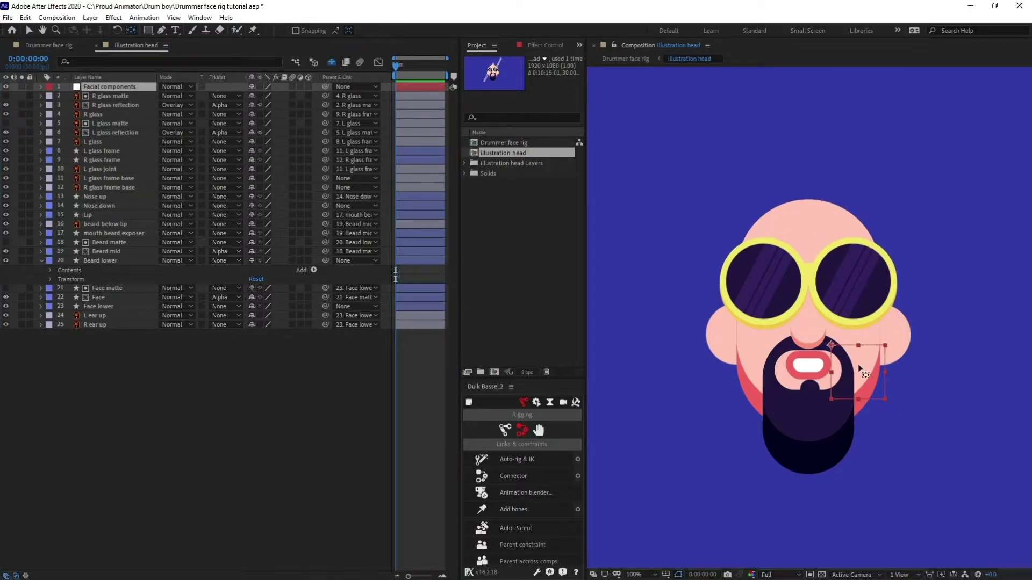
{"action": "key", "text": "v"}
{"action": "left_click_drag", "start_coordinate": [858, 373], "coordinate": [810, 345]}
{"action": "left_click", "coordinate": [134, 438]}
- Parent the L glass frame base, R glass frame base, Beard lower and Nose down layers to Face
{"action": "left_click", "coordinate": [129, 178]}
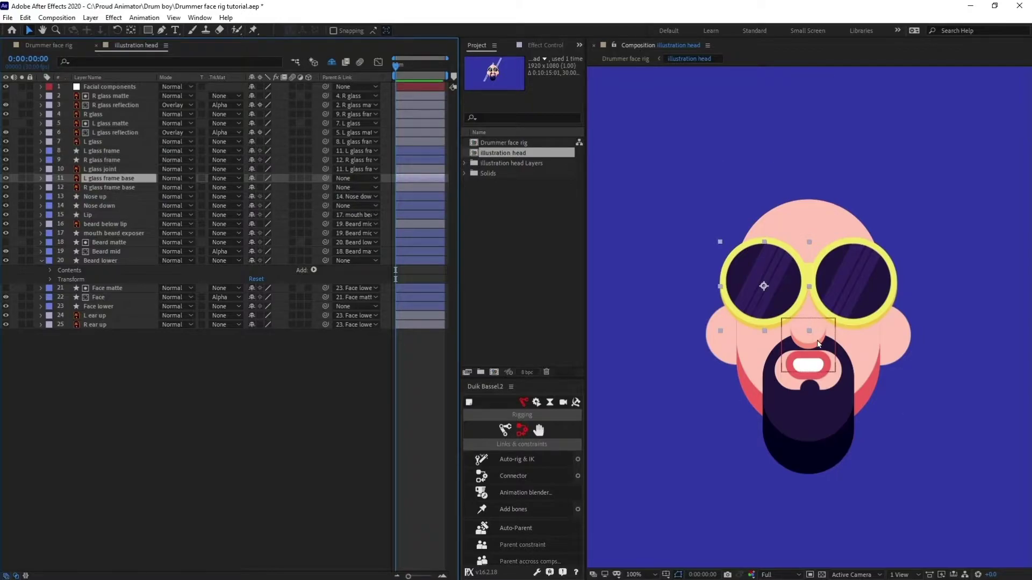
{"action": "left_click", "coordinate": [122, 188], "text": "ctrl"}
{"action": "left_click_drag", "start_coordinate": [325, 178], "coordinate": [108, 297]}
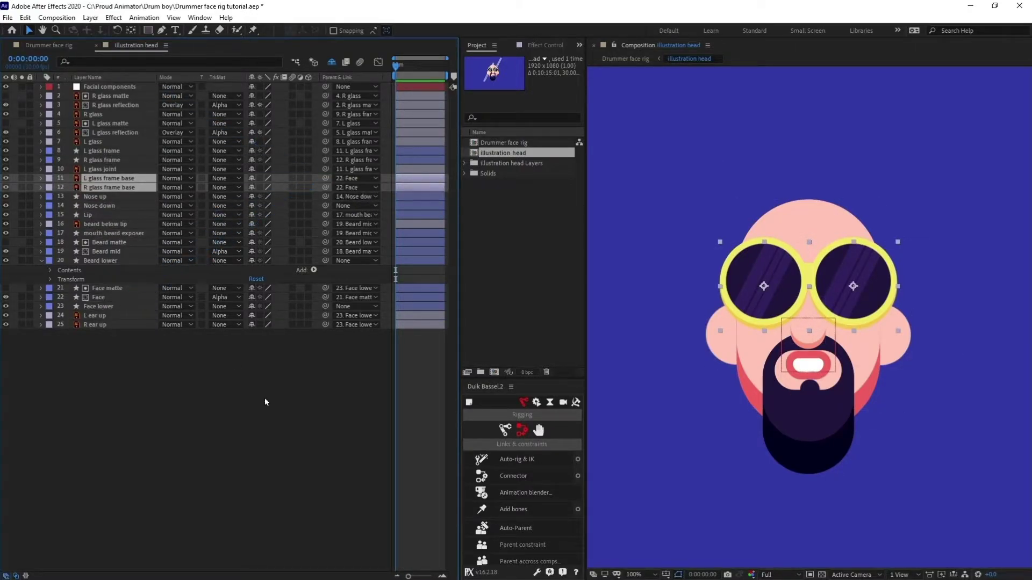
{"action": "left_click", "coordinate": [234, 362]}
{"action": "left_click", "coordinate": [325, 261]}
{"action": "left_click_drag", "start_coordinate": [325, 261], "coordinate": [121, 300]}
{"action": "left_click_drag", "start_coordinate": [326, 206], "coordinate": [117, 297]}
- Parent Face to the Facial components null, test the link by moving the null, and undo the move
{"action": "left_click_drag", "start_coordinate": [325, 297], "coordinate": [119, 86]}
{"action": "left_click", "coordinate": [119, 86]}
{"action": "left_click_drag", "start_coordinate": [825, 345], "coordinate": [843, 331]}
{"action": "key", "text": "ctrl+z"}
{"action": "left_click", "coordinate": [285, 428]}
{"action": "key", "text": "ctrl+z"}
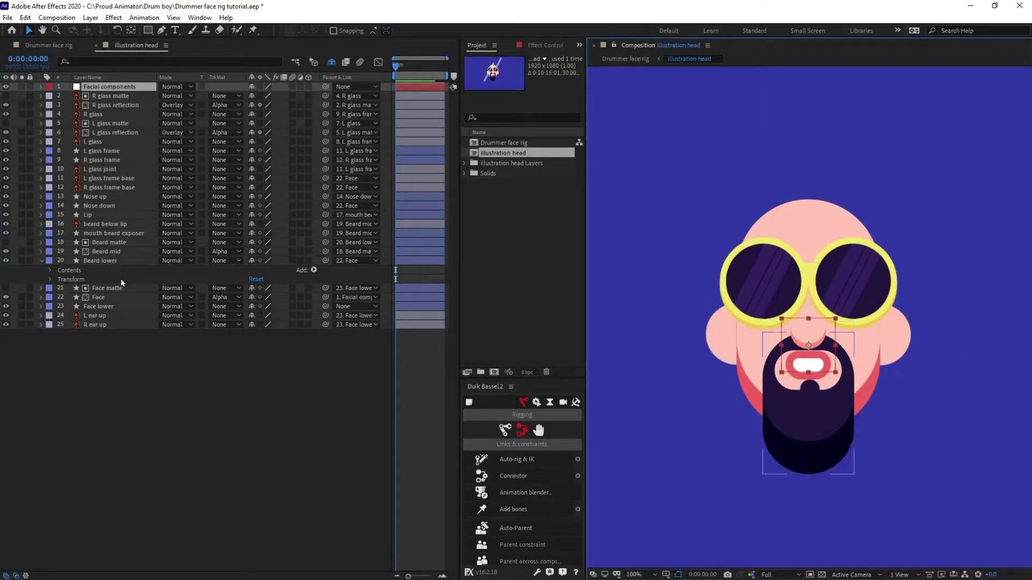
- Parent the beard below lip layer to mouth beard exposer
{"action": "left_click", "coordinate": [125, 250]}
{"action": "left_click", "coordinate": [132, 224]}
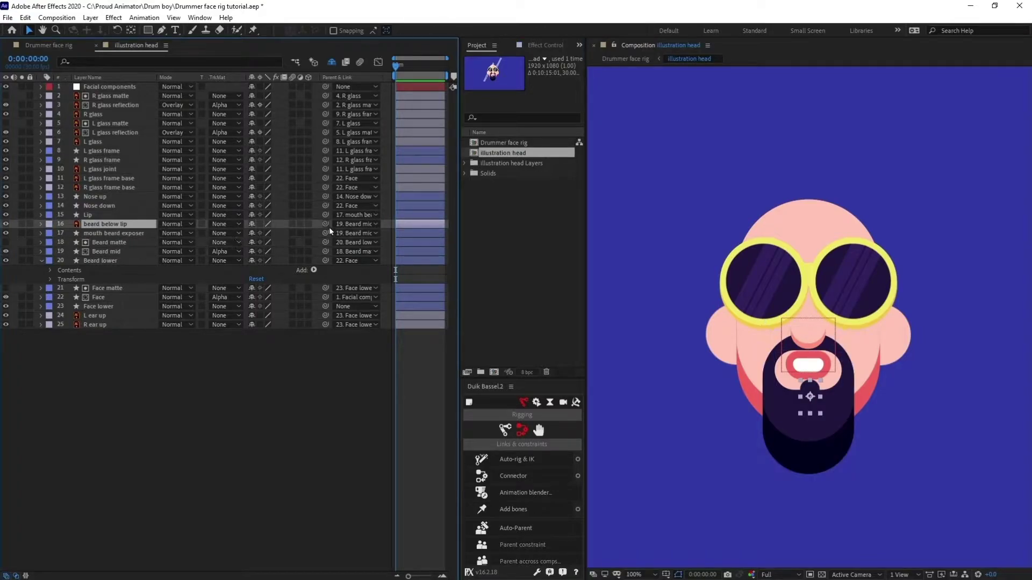
{"action": "left_click_drag", "start_coordinate": [327, 228], "coordinate": [116, 234]}
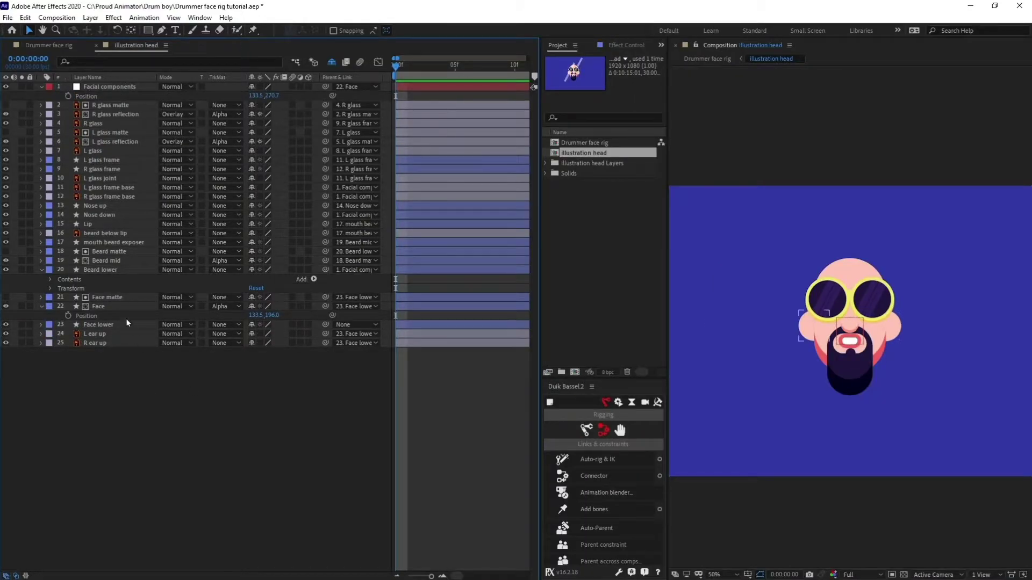
- Separate the Face layer's Position into X and Y dimensions and start keyframing both at frame 0
{"action": "left_click", "coordinate": [112, 307]}
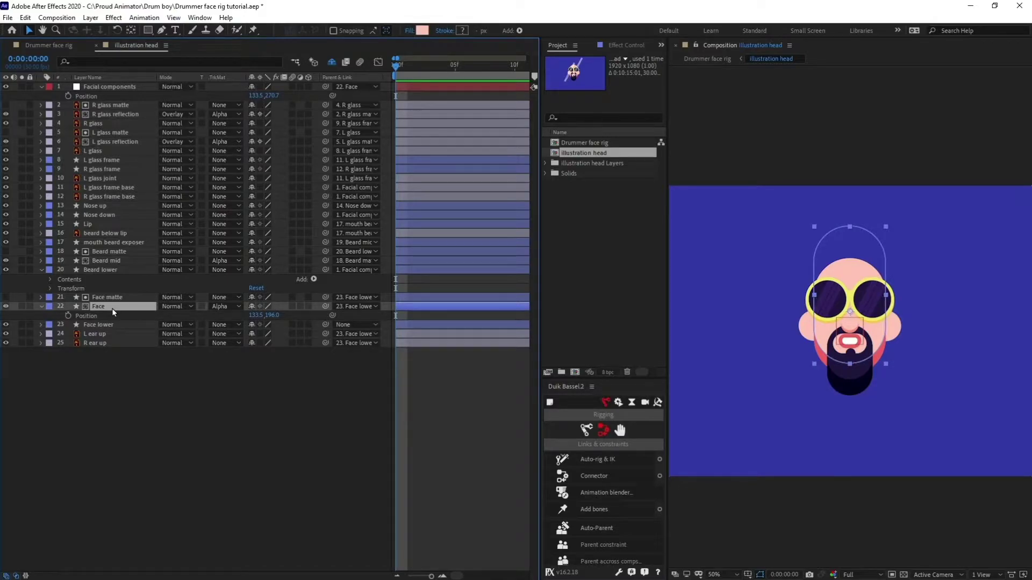
{"action": "left_click", "coordinate": [88, 316]}
{"action": "right_click", "coordinate": [88, 316]}
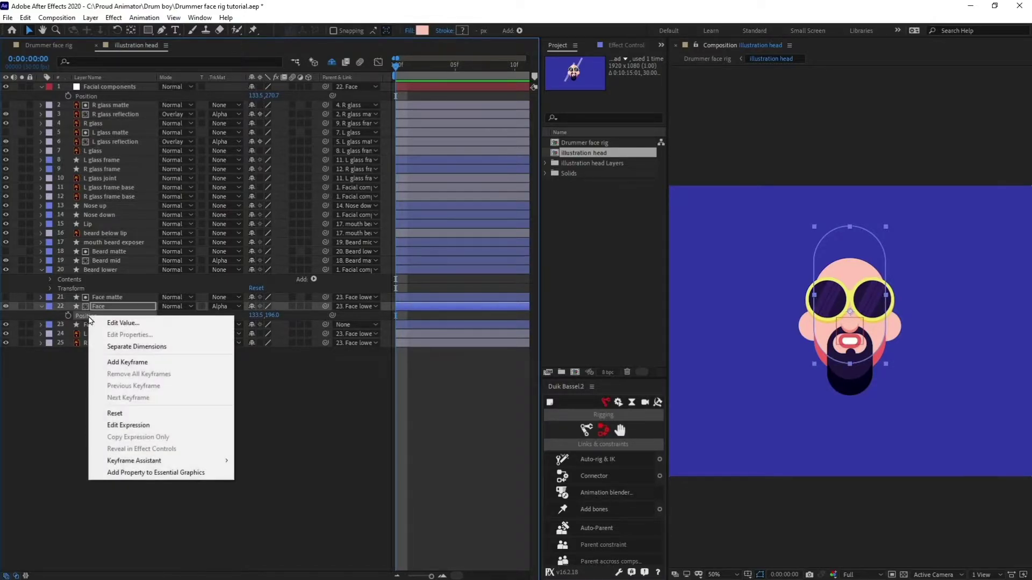
{"action": "left_click", "coordinate": [114, 348]}
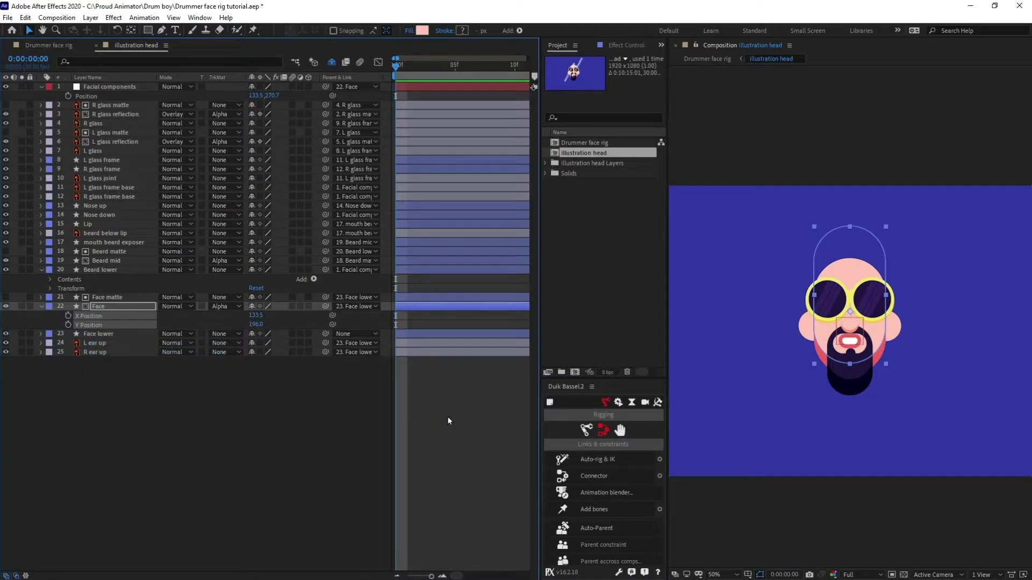
{"action": "left_click", "coordinate": [483, 456]}
{"action": "left_click", "coordinate": [82, 355]}
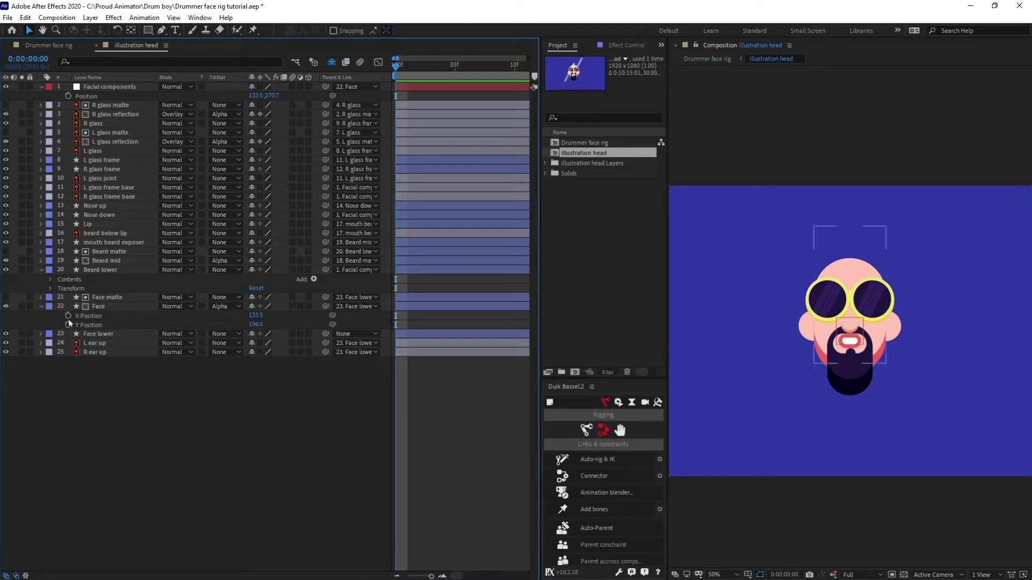
{"action": "left_click_drag", "start_coordinate": [68, 316], "coordinate": [69, 325]}
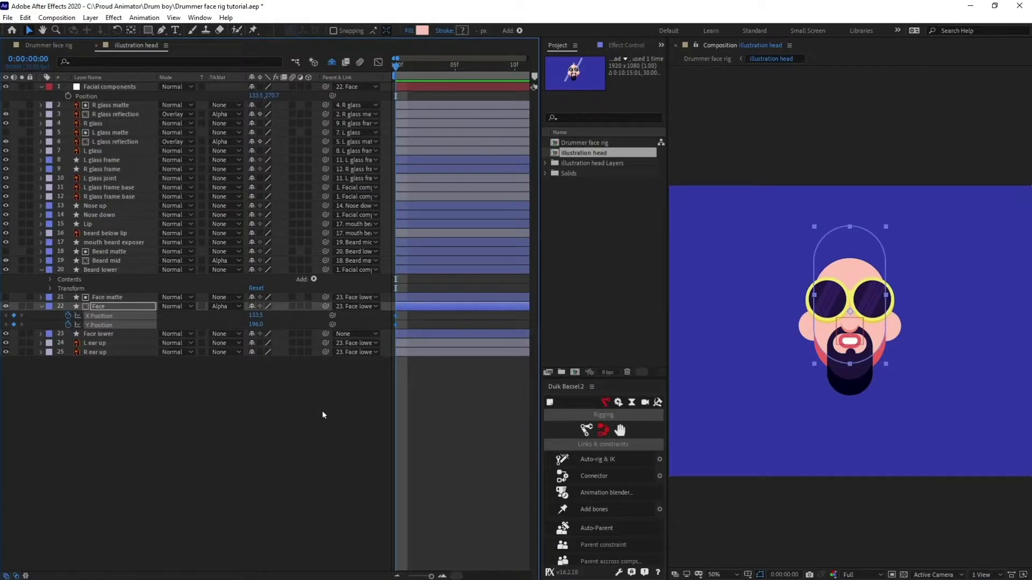
- Add X Position and Y Position keyframes to the Face layer at frame 3
{"action": "key", "text": "Page_Down"}
{"action": "key", "text": "Page_Down"}
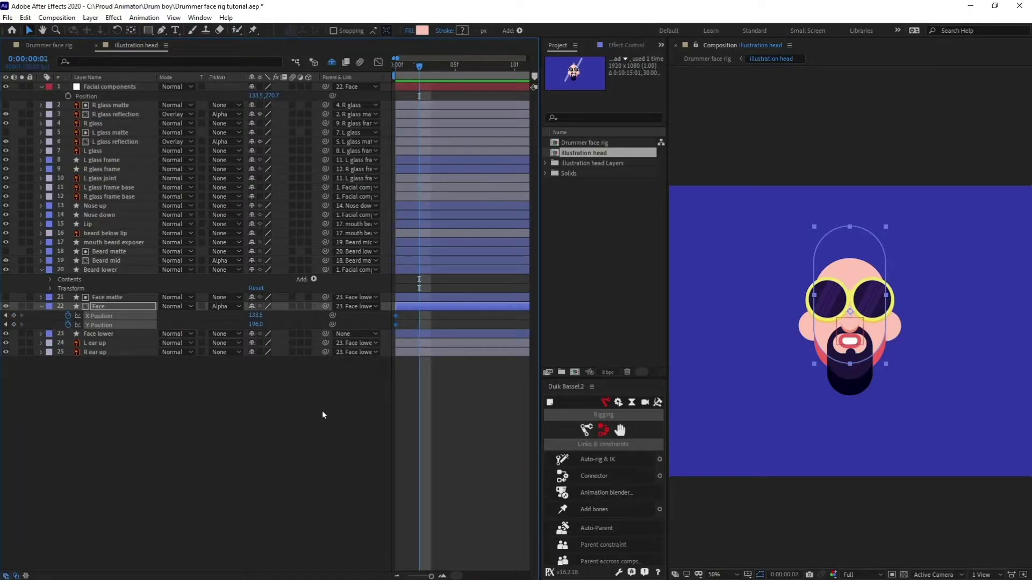
{"action": "key", "text": "Page_Up"}
{"action": "key", "text": "Page_Up"}
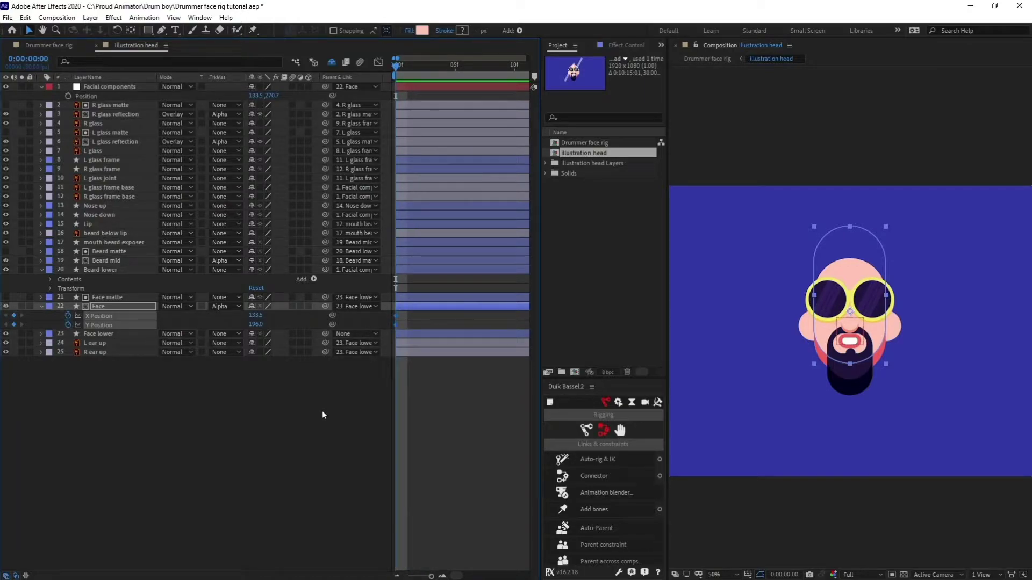
{"action": "key", "text": "Page_Down"}
{"action": "key", "text": "Page_Down"}
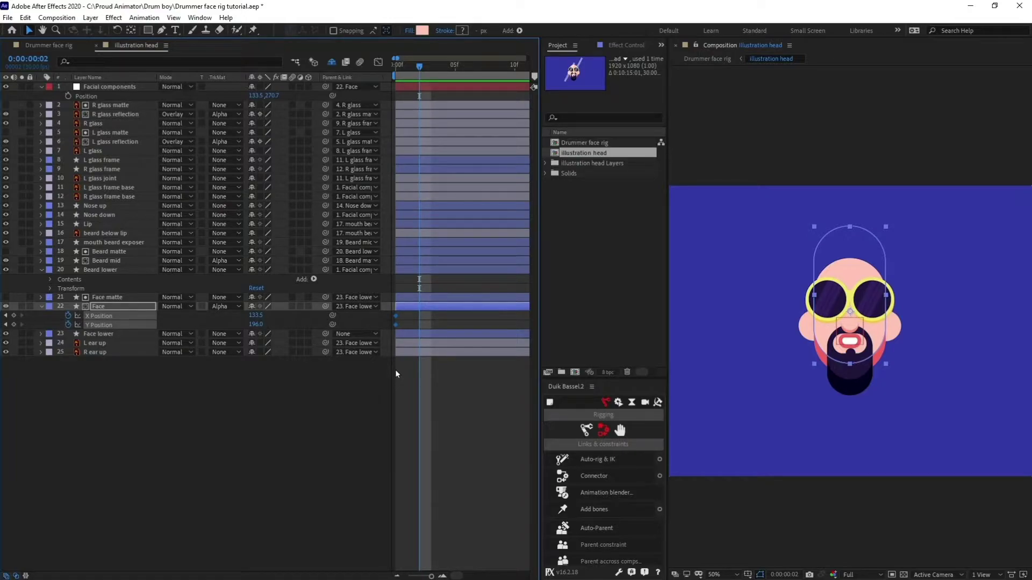
{"action": "key", "text": "Page_Down"}
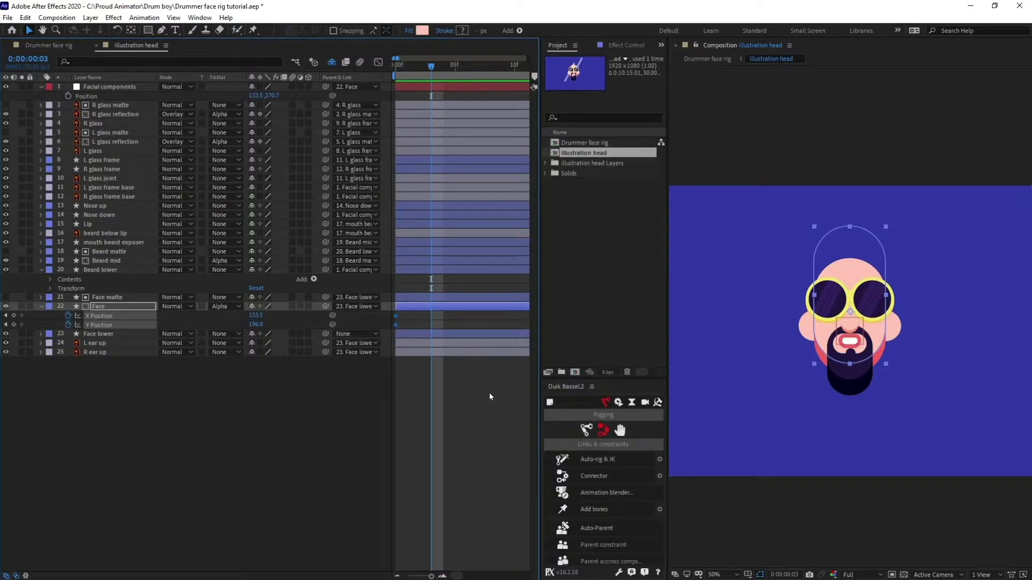
{"action": "scroll", "coordinate": [944, 382], "scroll_direction": "up", "scroll_amount": 1}
{"action": "left_click_drag", "start_coordinate": [944, 382], "coordinate": [939, 381]}
{"action": "left_click", "coordinate": [231, 376]}
{"action": "left_click", "coordinate": [116, 317]}
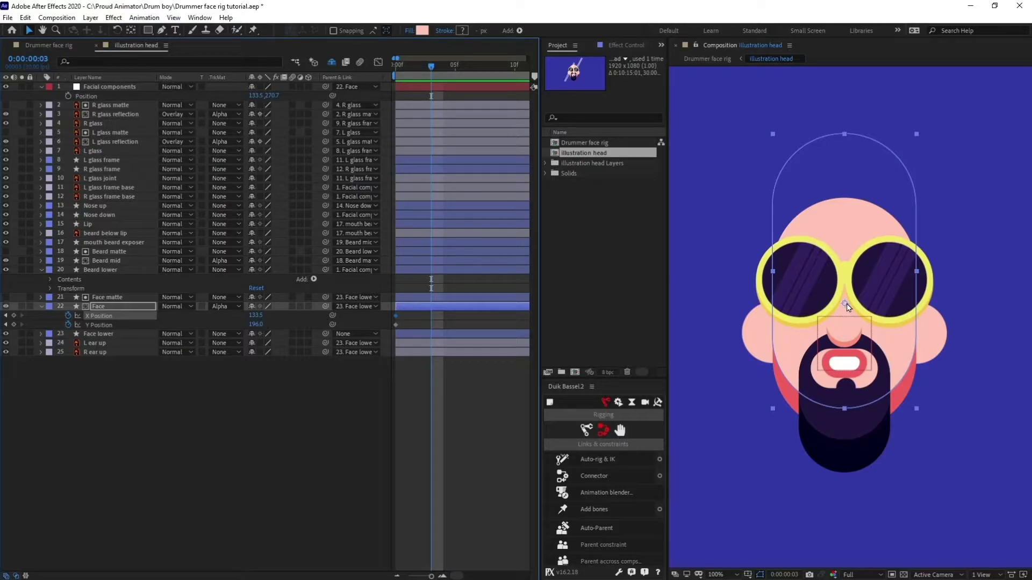
{"action": "left_click", "coordinate": [13, 325]}
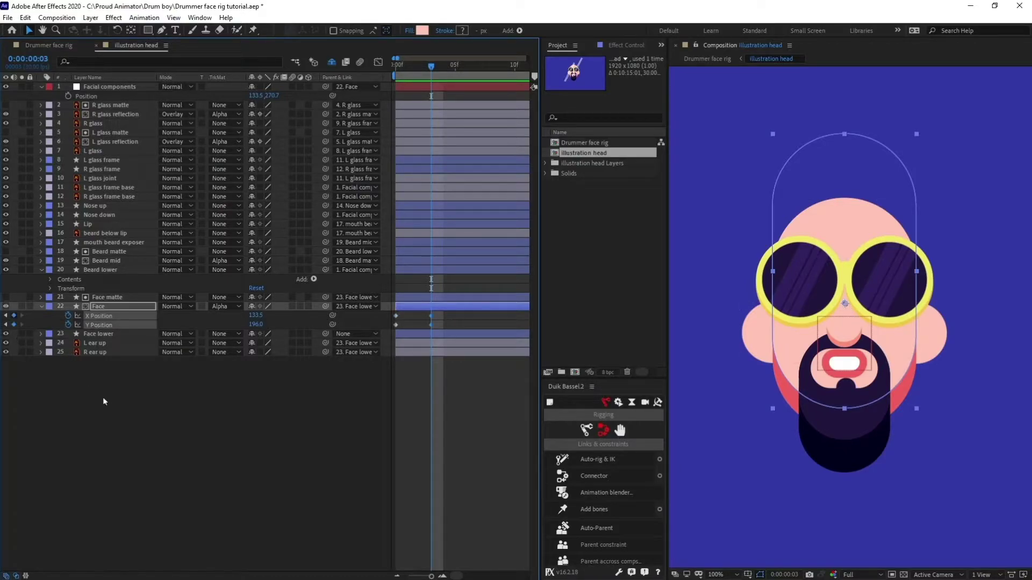
- Add X Position and Y Position keyframes to the Face layer at frame 6
{"action": "key", "text": "Page_Down"}
{"action": "key", "text": "Page_Down"}
{"action": "key", "text": "Page_Down"}
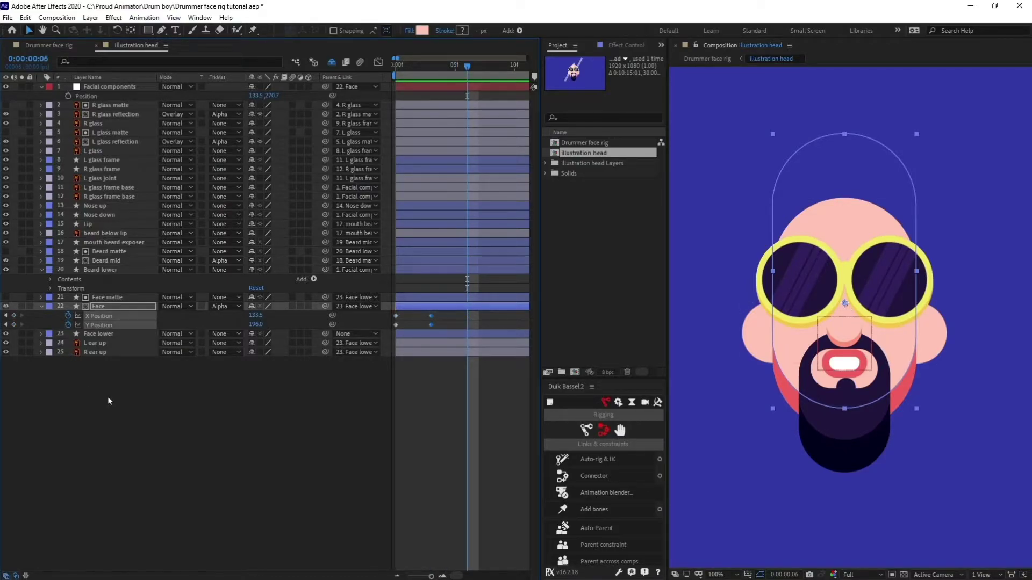
{"action": "left_click", "coordinate": [14, 315]}
{"action": "left_click", "coordinate": [365, 529]}
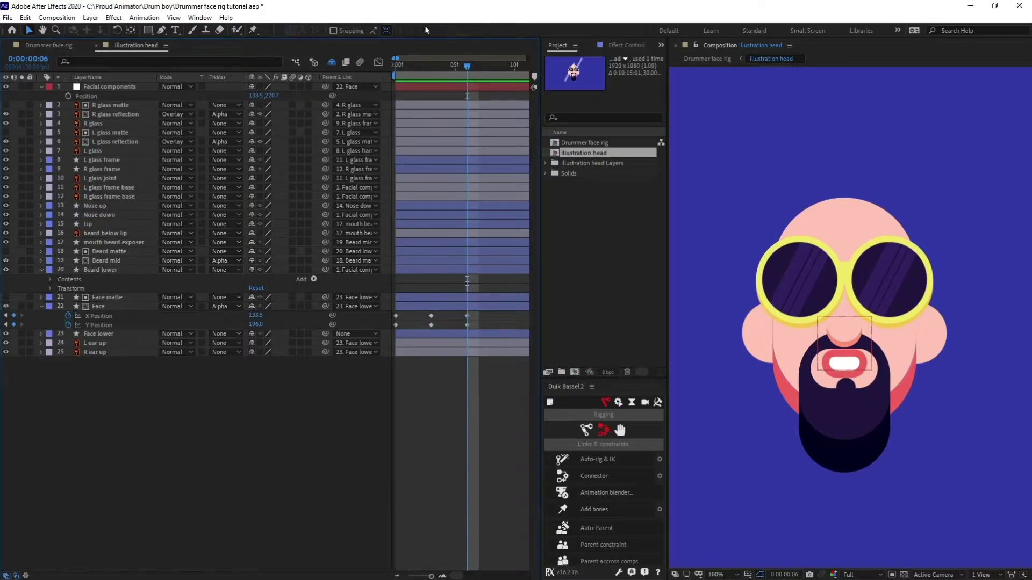
- At frame 0, shift the Face layer to the left until its X Position keyframe is 107.5
{"action": "left_click", "coordinate": [402, 72]}
{"action": "left_click", "coordinate": [100, 316]}
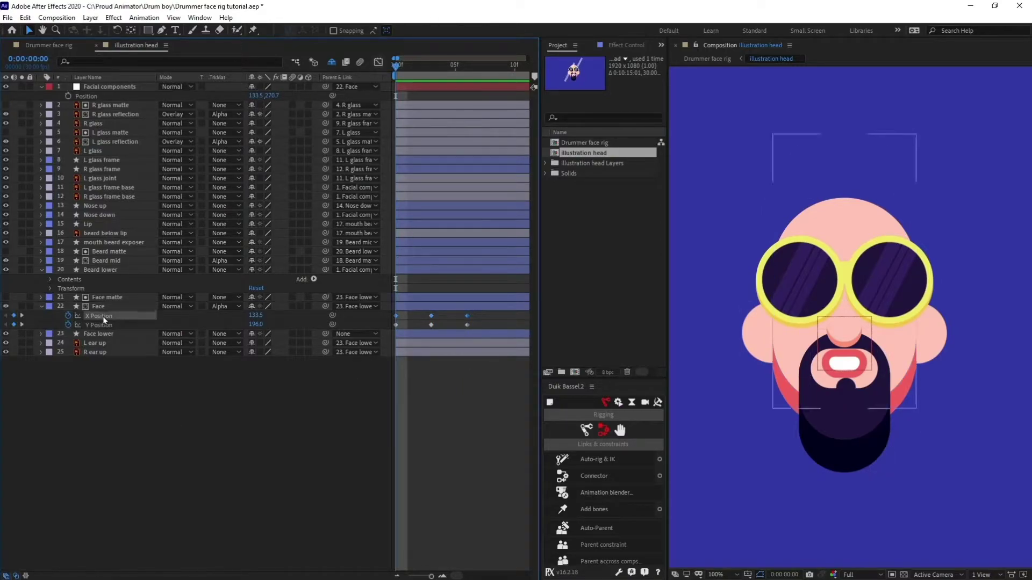
{"action": "key", "text": "Left"}
{"action": "key", "text": "Left"}
{"action": "key", "text": "Left"}
{"action": "key", "text": "Left"}
{"action": "key", "text": "Left"}
{"action": "key", "text": "Left"}
{"action": "key", "text": "Left"}
{"action": "key", "text": "Left"}
{"action": "key", "text": "Left"}
{"action": "key", "text": "Left"}
{"action": "key", "text": "Left"}
{"action": "key", "text": "Left"}
{"action": "key", "text": "Left"}
{"action": "key", "text": "Left"}
{"action": "key", "text": "Left"}
{"action": "key", "text": "Left"}
{"action": "key", "text": "Left"}
{"action": "key", "text": "Left"}
{"action": "key", "text": "Left"}
{"action": "key", "text": "Left"}
{"action": "key", "text": "Left"}
{"action": "key", "text": "Left"}
{"action": "key", "text": "Left"}
{"action": "key", "text": "Left"}
{"action": "key", "text": "Left"}
{"action": "key", "text": "Left"}
{"action": "key", "text": "Left"}
{"action": "key", "text": "Left"}
{"action": "key", "text": "Left"}
{"action": "key", "text": "Left"}
{"action": "key", "text": "Right"}
{"action": "key", "text": "Right"}
{"action": "key", "text": "Right"}
{"action": "key", "text": "Right"}
{"action": "key", "text": "Right"}
{"action": "key", "text": "Right"}
{"action": "key", "text": "Right"}
{"action": "key", "text": "Right"}
{"action": "key", "text": "Right"}
{"action": "key", "text": "Right"}
{"action": "key", "text": "Right"}
{"action": "key", "text": "Right"}
{"action": "key", "text": "Right"}
{"action": "key", "text": "Right"}
{"action": "key", "text": "Right"}
{"action": "key", "text": "Right"}
{"action": "key", "text": "Right"}
{"action": "key", "text": "Right"}
{"action": "key", "text": "Right"}
{"action": "key", "text": "Right"}
{"action": "key", "text": "Right"}
{"action": "key", "text": "Right"}
{"action": "key", "text": "Right"}
{"action": "key", "text": "Right"}
{"action": "key", "text": "Right"}
{"action": "key", "text": "Right"}
{"action": "key", "text": "Right"}
{"action": "key", "text": "Right"}
{"action": "key", "text": "Right"}
{"action": "key", "text": "Right"}
{"action": "key", "text": "Right"}
{"action": "key", "text": "Right"}
{"action": "left_click", "coordinate": [488, 426]}
{"action": "left_click", "coordinate": [453, 314]}
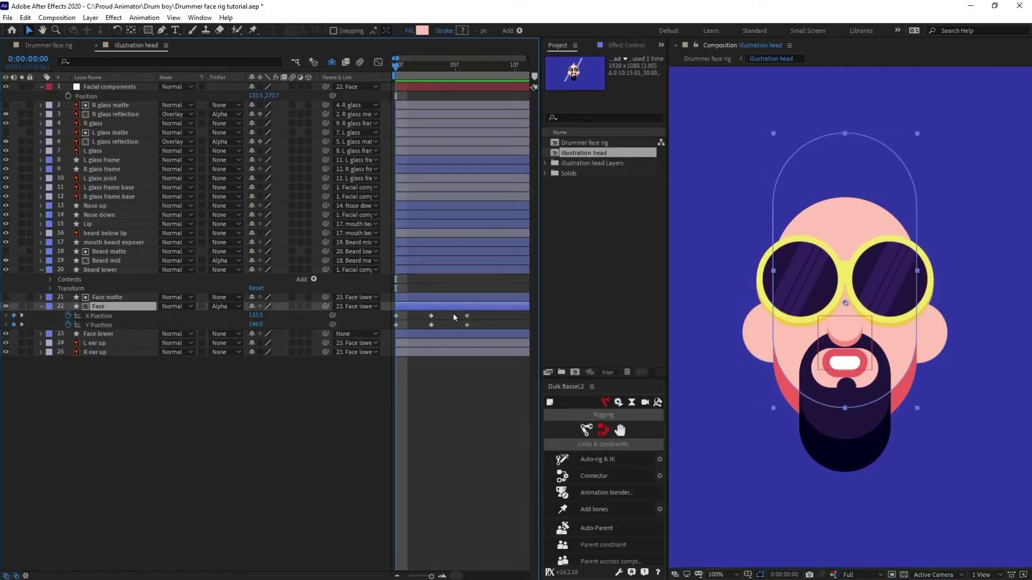
{"action": "key", "text": "space"}
{"action": "left_click", "coordinate": [456, 412]}
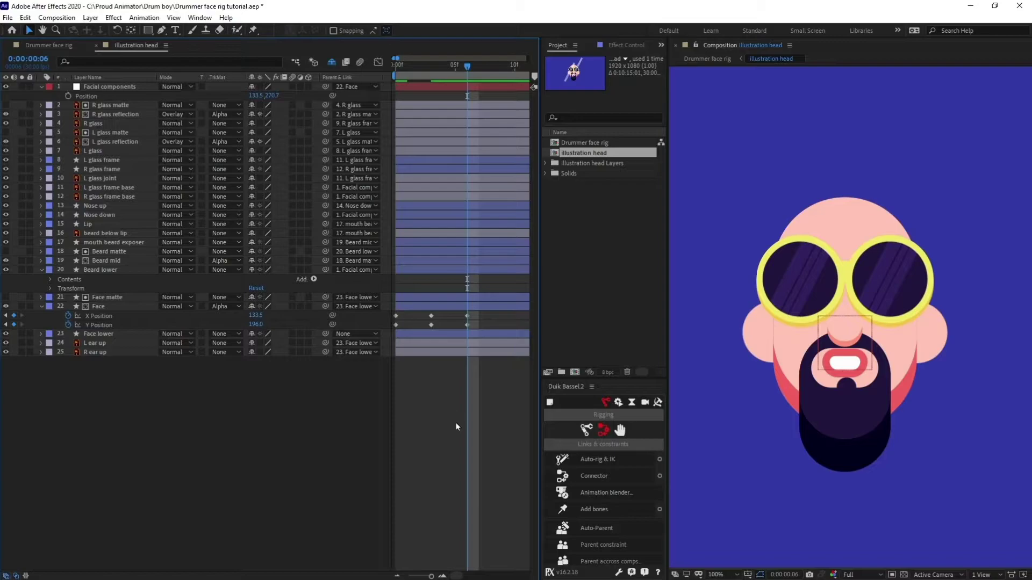
- At frame 6, shift the Face layer to the right until its X Position keyframe is 154.5
{"action": "left_click", "coordinate": [237, 321]}
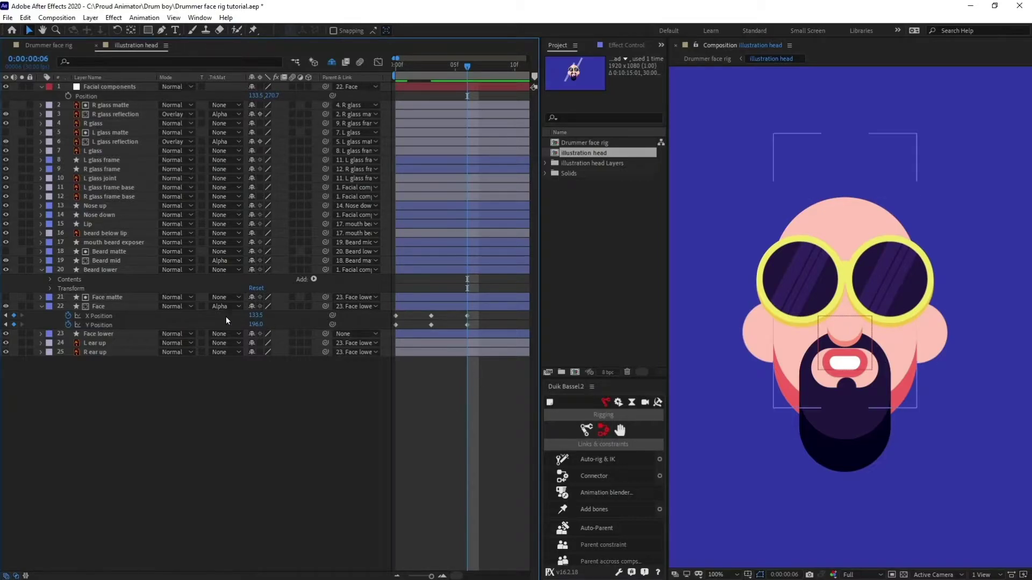
{"action": "left_click", "coordinate": [137, 306]}
{"action": "key", "text": "Right"}
{"action": "key", "text": "Right"}
{"action": "key", "text": "Right"}
{"action": "key", "text": "Right"}
{"action": "key", "text": "Right"}
{"action": "key", "text": "Right"}
{"action": "key", "text": "Right"}
{"action": "key", "text": "Right"}
{"action": "key", "text": "Right"}
{"action": "key", "text": "Right"}
{"action": "key", "text": "Right"}
{"action": "key", "text": "Right"}
{"action": "key", "text": "Right"}
{"action": "key", "text": "Right"}
{"action": "key", "text": "Right"}
{"action": "key", "text": "Right"}
{"action": "key", "text": "Right"}
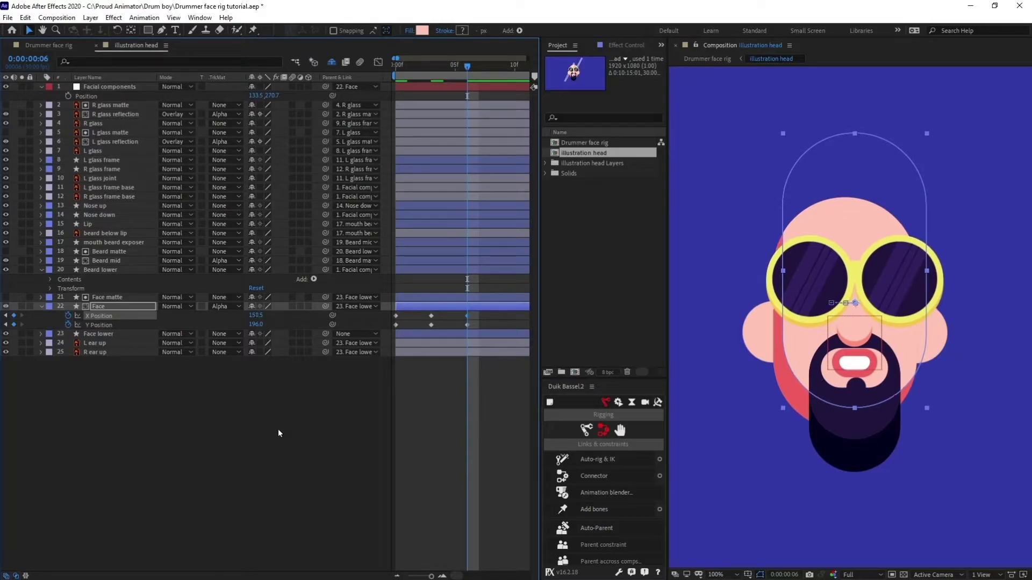
{"action": "key", "text": "Right"}
{"action": "key", "text": "Right"}
{"action": "key", "text": "Right"}
{"action": "key", "text": "Right"}
{"action": "left_click", "coordinate": [462, 427]}
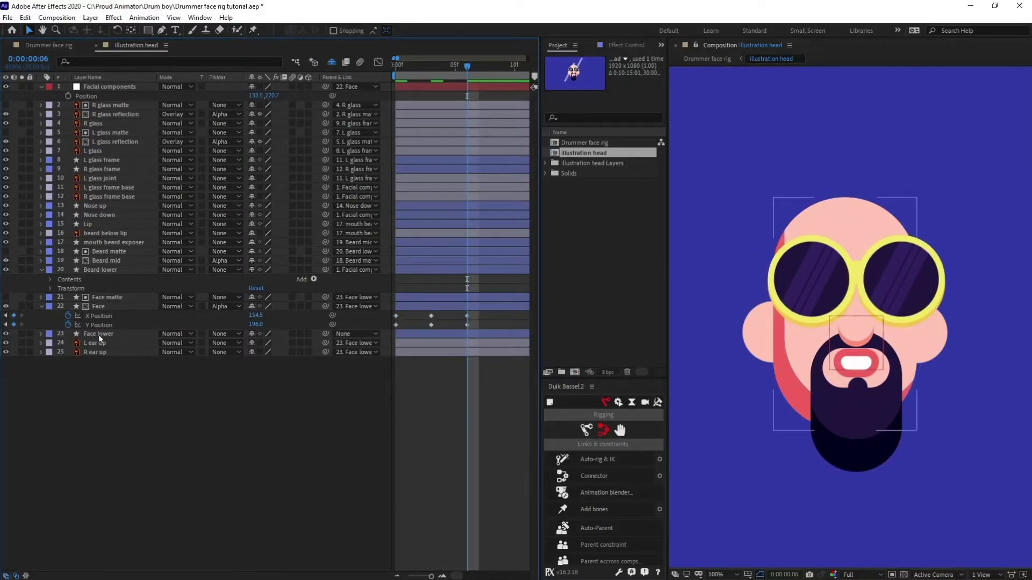
- At frame 0, shift the Face layer upward until its Y Position keyframe is 170
{"action": "left_click", "coordinate": [100, 325]}
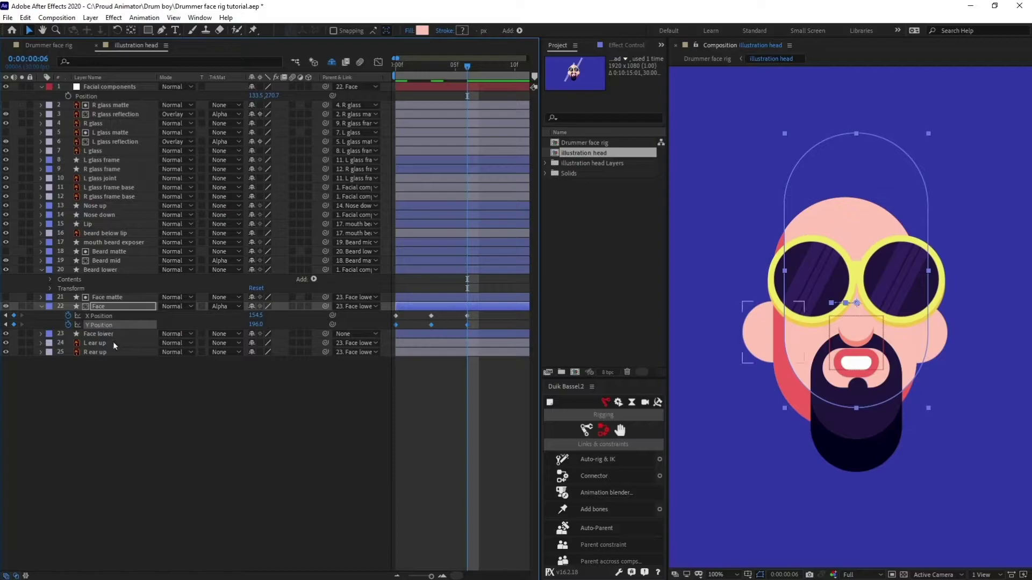
{"action": "key", "text": "End"}
{"action": "key", "text": "Home"}
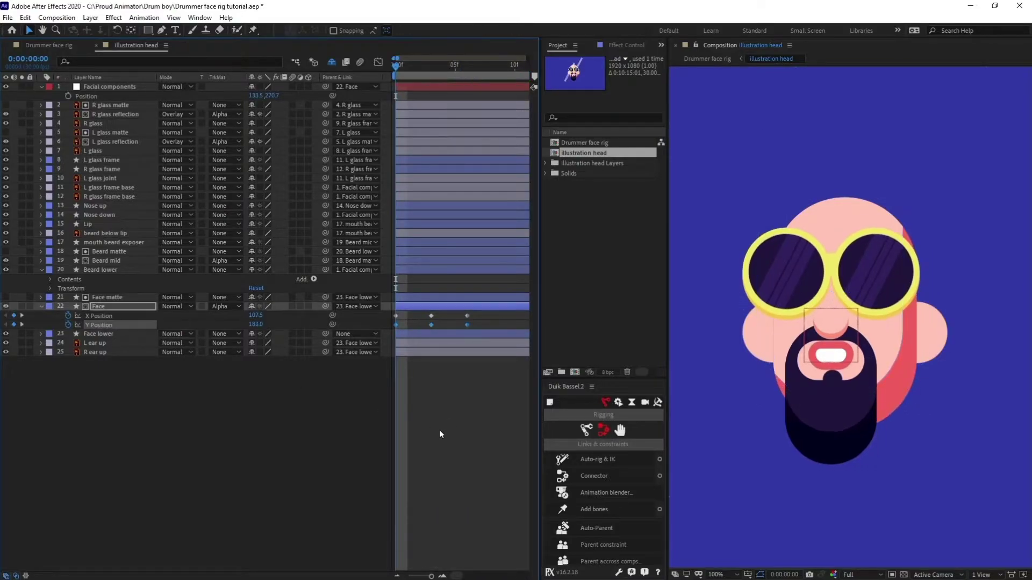
{"action": "key", "text": "Down"}
{"action": "key", "text": "Down"}
{"action": "key", "text": "Down"}
{"action": "key", "text": "Down"}
{"action": "key", "text": "Down"}
{"action": "key", "text": "Down"}
{"action": "key", "text": "Down"}
{"action": "key", "text": "Down"}
{"action": "key", "text": "Down"}
{"action": "key", "text": "Down"}
{"action": "key", "text": "Down"}
{"action": "key", "text": "Down"}
{"action": "key", "text": "Down"}
{"action": "key", "text": "k"}
{"action": "key", "text": "k"}
{"action": "key", "text": "j"}
{"action": "key", "text": "j"}
{"action": "left_click", "coordinate": [437, 402]}
{"action": "left_click", "coordinate": [132, 307]}
{"action": "key", "text": "Up"}
{"action": "key", "text": "Up"}
{"action": "key", "text": "Up"}
{"action": "key", "text": "Up"}
{"action": "key", "text": "Up"}
{"action": "key", "text": "Up"}
{"action": "key", "text": "Up"}
{"action": "key", "text": "Up"}
{"action": "key", "text": "Up"}
{"action": "key", "text": "Up"}
{"action": "key", "text": "Up"}
{"action": "key", "text": "Up"}
{"action": "key", "text": "Up"}
{"action": "key", "text": "Up"}
{"action": "key", "text": "Up"}
{"action": "key", "text": "Up"}
{"action": "key", "text": "Up"}
{"action": "key", "text": "Up"}
{"action": "key", "text": "Up"}
{"action": "key", "text": "Up"}
- At frame 6, shift the Face layer right and down until its position keyframes are X 165.5 and Y 226
{"action": "key", "text": "k"}
{"action": "key", "text": "k"}
{"action": "key", "text": "Right"}
{"action": "key", "text": "Right"}
{"action": "key", "text": "Right"}
{"action": "key", "text": "Right"}
{"action": "key", "text": "Right"}
{"action": "key", "text": "Right"}
{"action": "key", "text": "Right"}
{"action": "key", "text": "Right"}
{"action": "key", "text": "Right"}
{"action": "key", "text": "Right"}
{"action": "key", "text": "Right"}
{"action": "key", "text": "Right"}
{"action": "key", "text": "Right"}
{"action": "key", "text": "Right"}
{"action": "key", "text": "Down"}
{"action": "key", "text": "Down"}
{"action": "key", "text": "Down"}
{"action": "key", "text": "Down"}
{"action": "key", "text": "Down"}
{"action": "key", "text": "Down"}
{"action": "key", "text": "Down"}
{"action": "key", "text": "Left"}
{"action": "key", "text": "Left"}
{"action": "key", "text": "Down"}
{"action": "key", "text": "Down"}
{"action": "key", "text": "Down"}
{"action": "key", "text": "Down"}
{"action": "key", "text": "Down"}
{"action": "key", "text": "Down"}
{"action": "key", "text": "Down"}
{"action": "key", "text": "Down"}
{"action": "key", "text": "Down"}
{"action": "key", "text": "Down"}
{"action": "key", "text": "Down"}
{"action": "key", "text": "Down"}
{"action": "key", "text": "Down"}
{"action": "key", "text": "Down"}
{"action": "key", "text": "Down"}
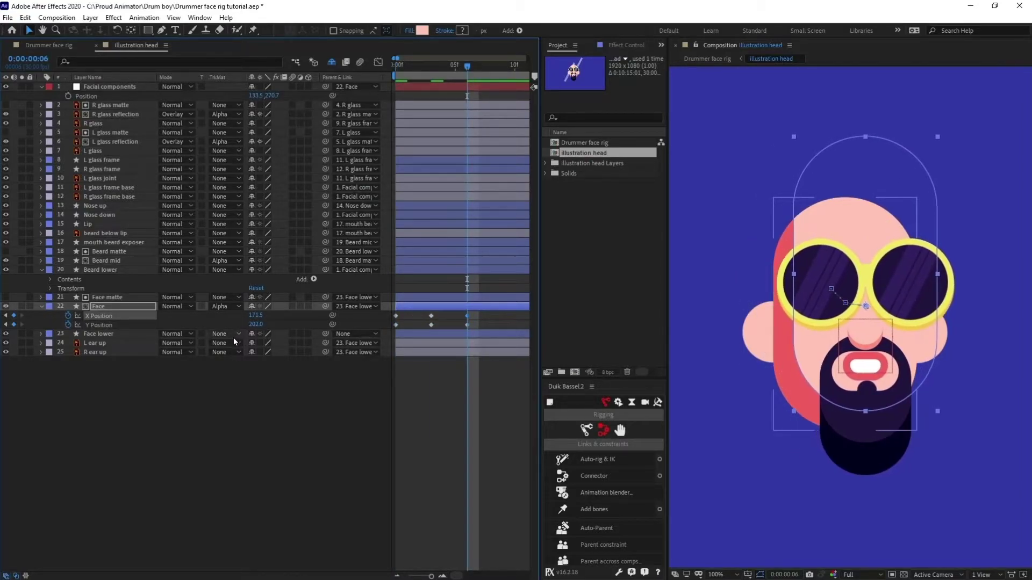
{"action": "key", "text": "Down"}
{"action": "key", "text": "Down"}
{"action": "key", "text": "Down"}
{"action": "key", "text": "Down"}
{"action": "key", "text": "Down"}
{"action": "key", "text": "Down"}
{"action": "key", "text": "Down"}
{"action": "key", "text": "Down"}
{"action": "key", "text": "Down"}
{"action": "left_click", "coordinate": [477, 389]}
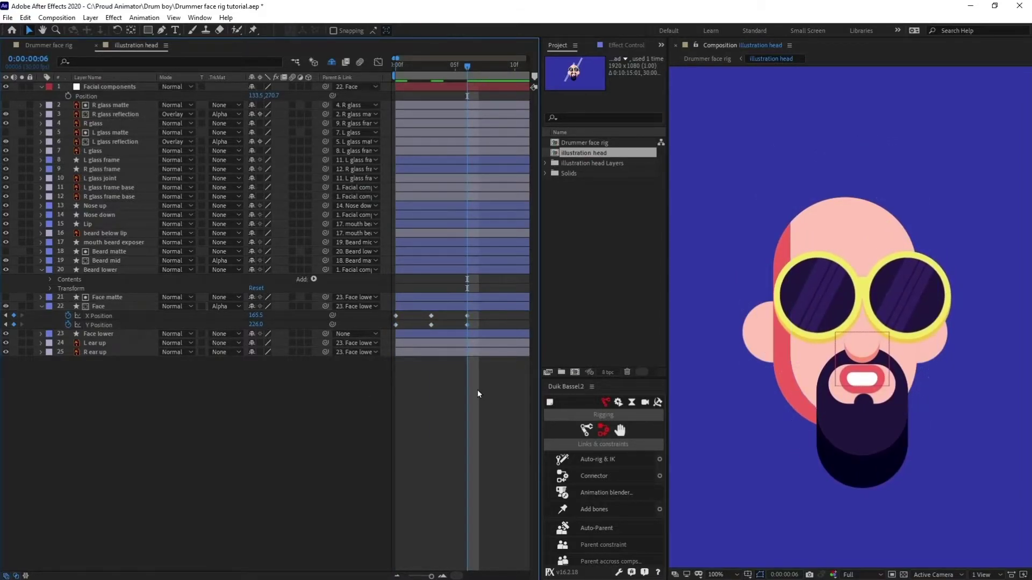
- At frame 0, create a 2D slider controller with Duik's Connector
{"action": "left_click_drag", "start_coordinate": [407, 69], "coordinate": [350, 67]}
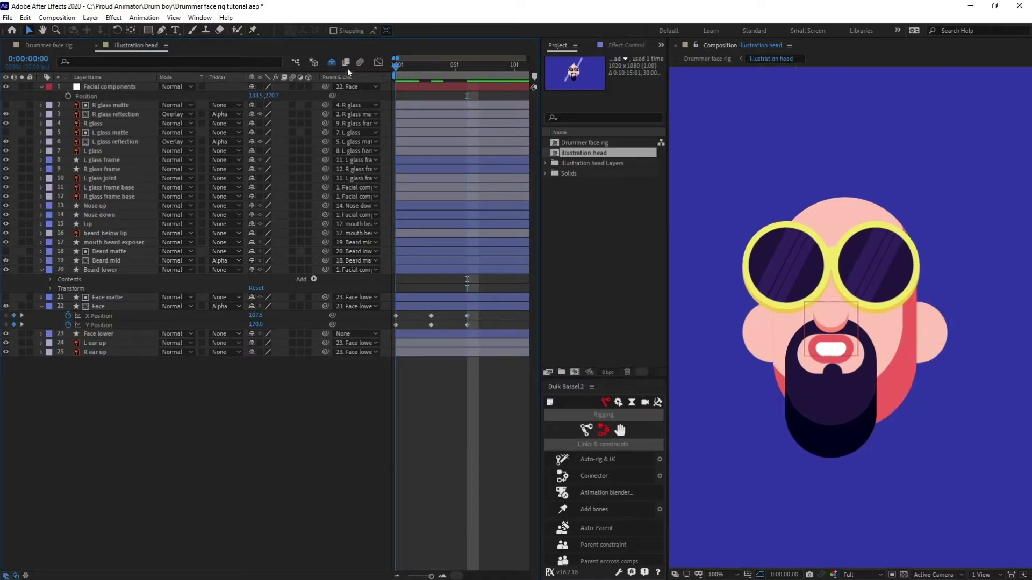
{"action": "left_click", "coordinate": [108, 316]}
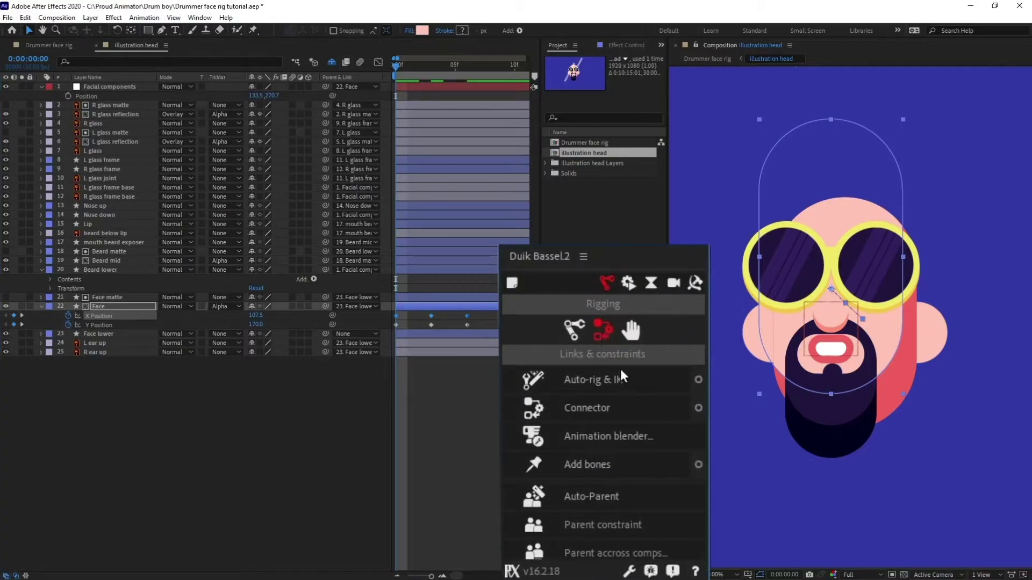
{"action": "left_click", "coordinate": [699, 408]}
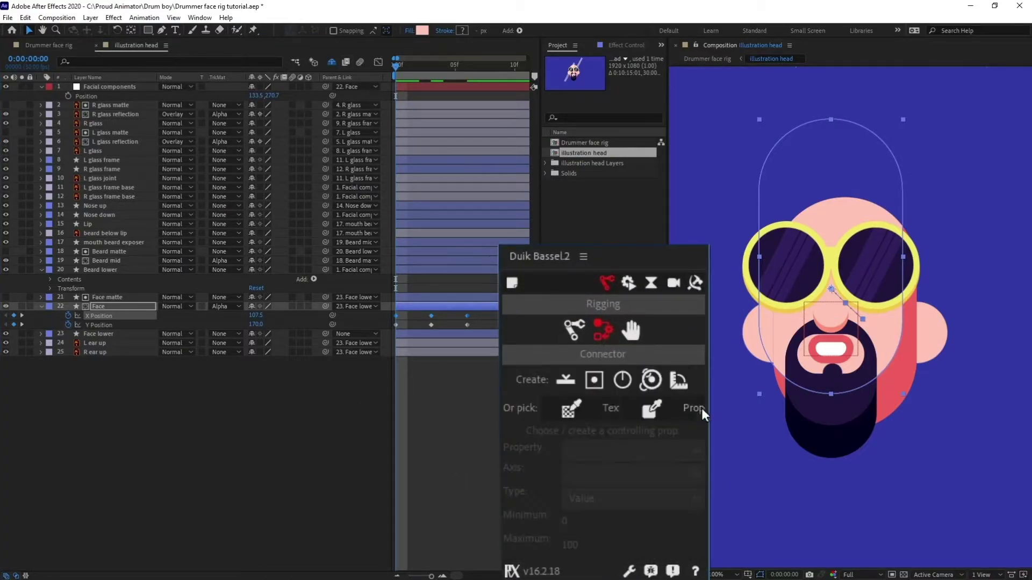
{"action": "left_click", "coordinate": [586, 409]}
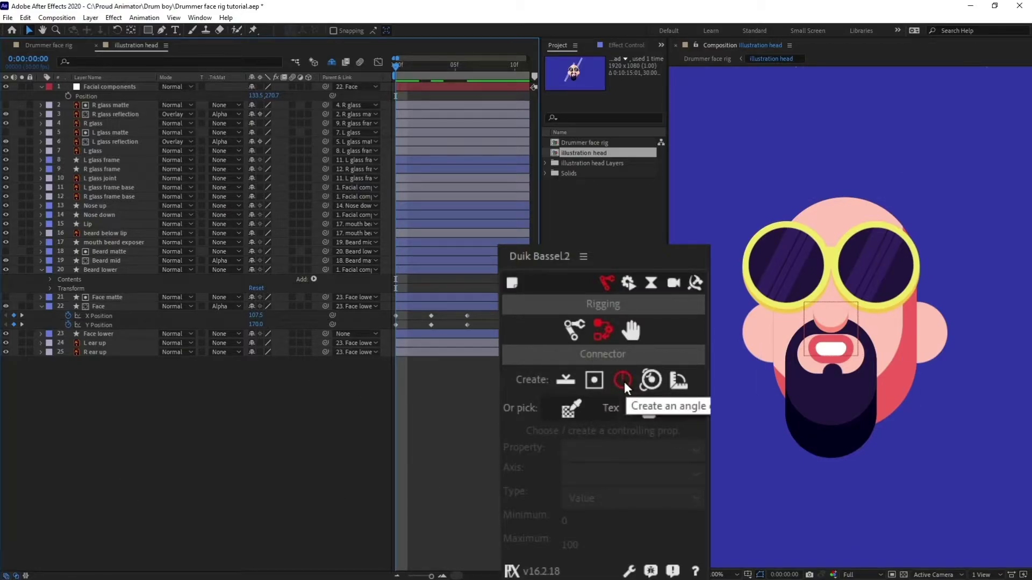
{"action": "left_click", "coordinate": [594, 381]}
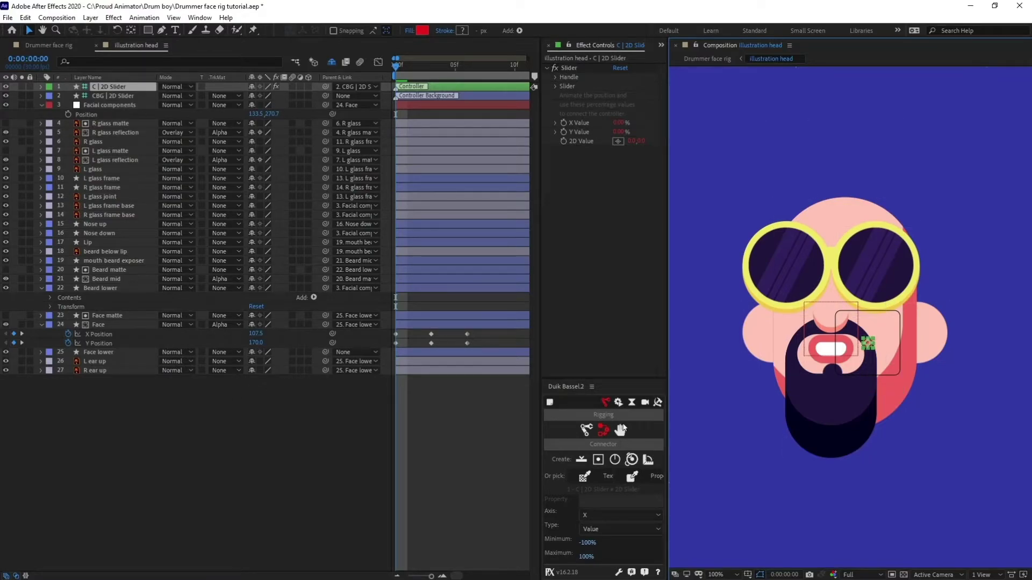
- Move the 2D slider controller and its background together into the empty area just left of the drummer's head
{"action": "left_click", "coordinate": [116, 96]}
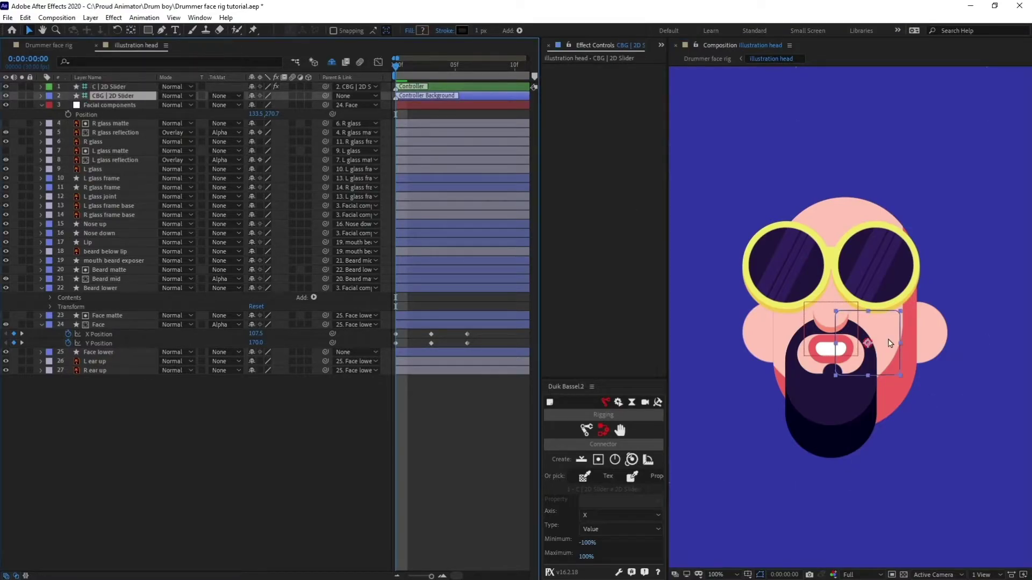
{"action": "scroll", "coordinate": [889, 343], "scroll_direction": "down", "scroll_amount": 2}
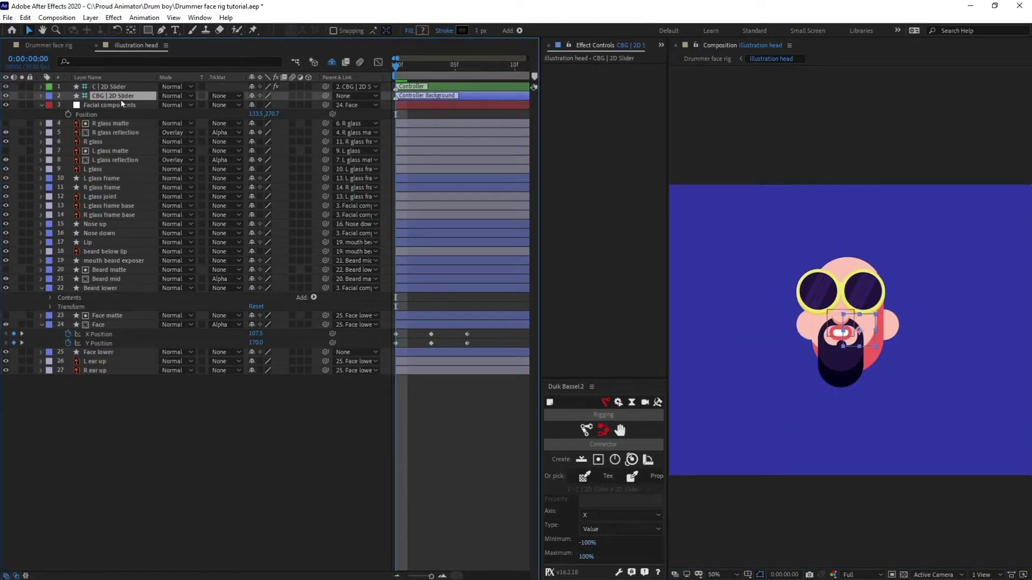
{"action": "left_click", "coordinate": [116, 87], "text": "shift"}
{"action": "left_click_drag", "start_coordinate": [807, 329], "coordinate": [731, 331]}
{"action": "scroll", "coordinate": [784, 333], "scroll_direction": "up", "scroll_amount": 2}
{"action": "scroll", "coordinate": [784, 332], "scroll_direction": "down", "scroll_amount": 2}
{"action": "scroll", "coordinate": [805, 350], "scroll_direction": "up", "scroll_amount": 2}
{"action": "left_click_drag", "start_coordinate": [804, 350], "coordinate": [840, 354]}
{"action": "scroll", "coordinate": [841, 354], "scroll_direction": "down", "scroll_amount": 1}
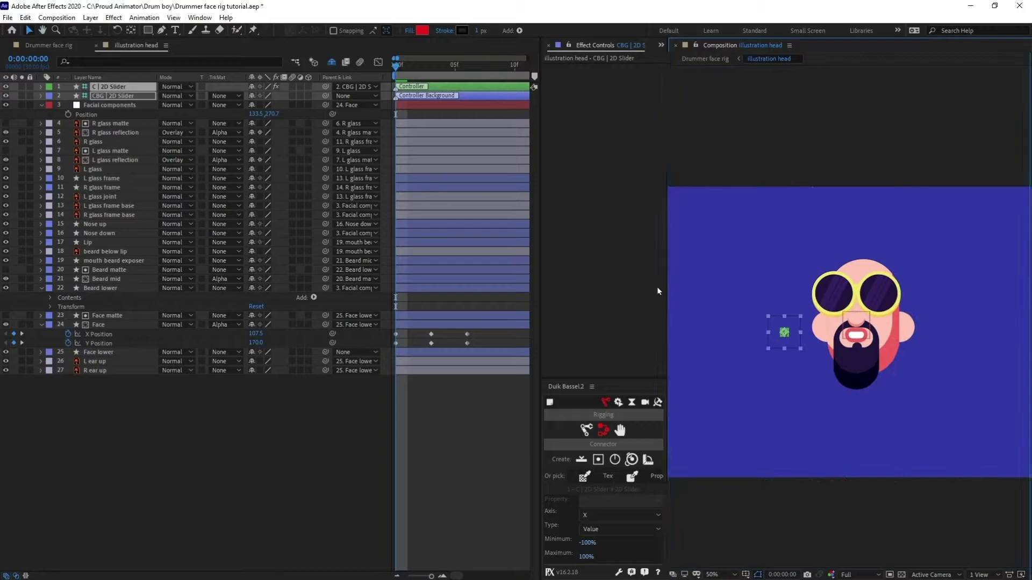
{"action": "left_click_drag", "start_coordinate": [667, 286], "coordinate": [647, 285]}
{"action": "key", "text": "."}
{"action": "left_click", "coordinate": [343, 396]}
- Connect the Face layer's X Position to the 2D slider's X axis by Value, then test the handle sideways and undo the test move
{"action": "left_click", "coordinate": [109, 87]}
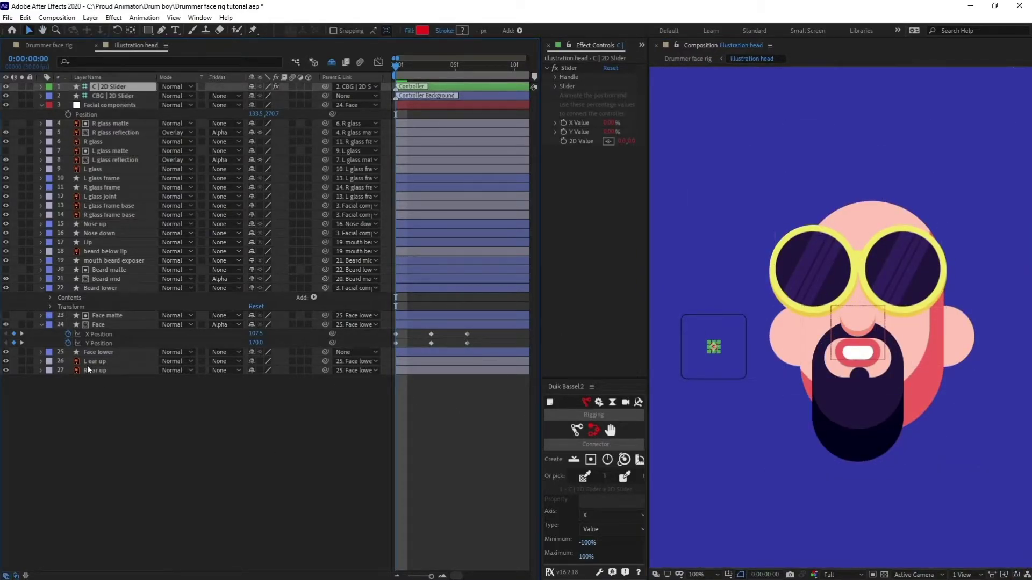
{"action": "left_click", "coordinate": [102, 335]}
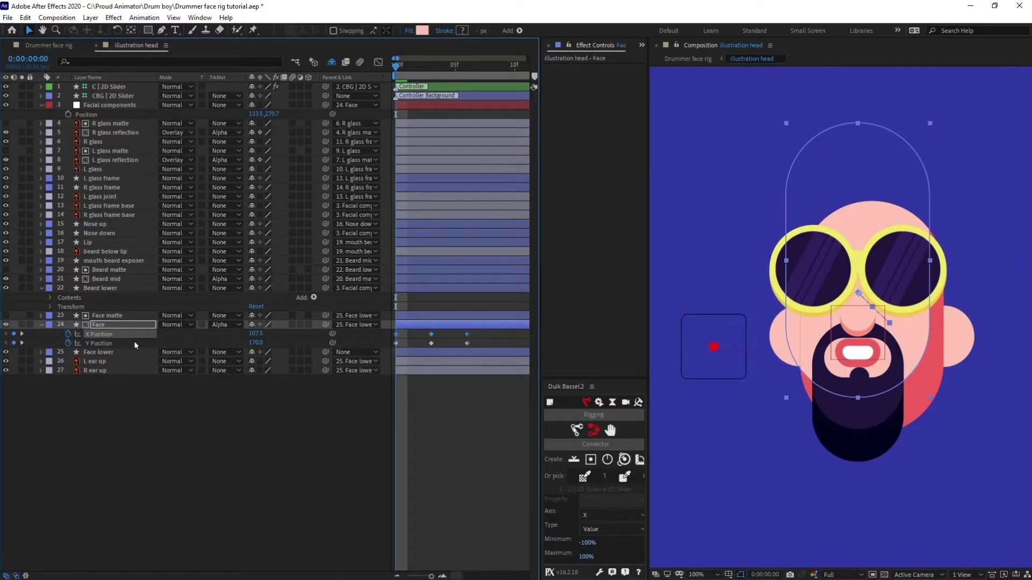
{"action": "left_click", "coordinate": [602, 517]}
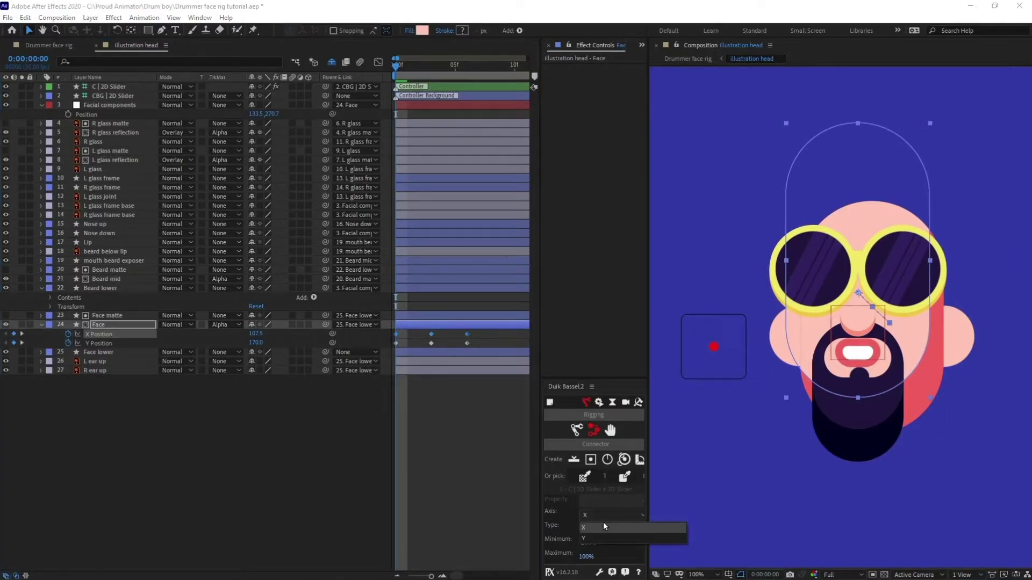
{"action": "left_click_drag", "start_coordinate": [645, 474], "coordinate": [676, 465]}
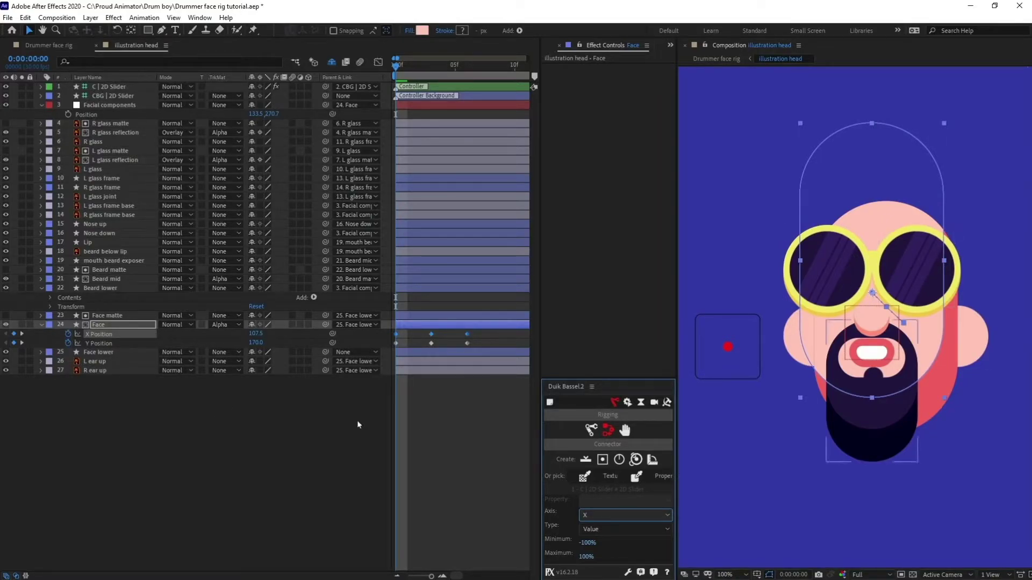
{"action": "left_click", "coordinate": [610, 529]}
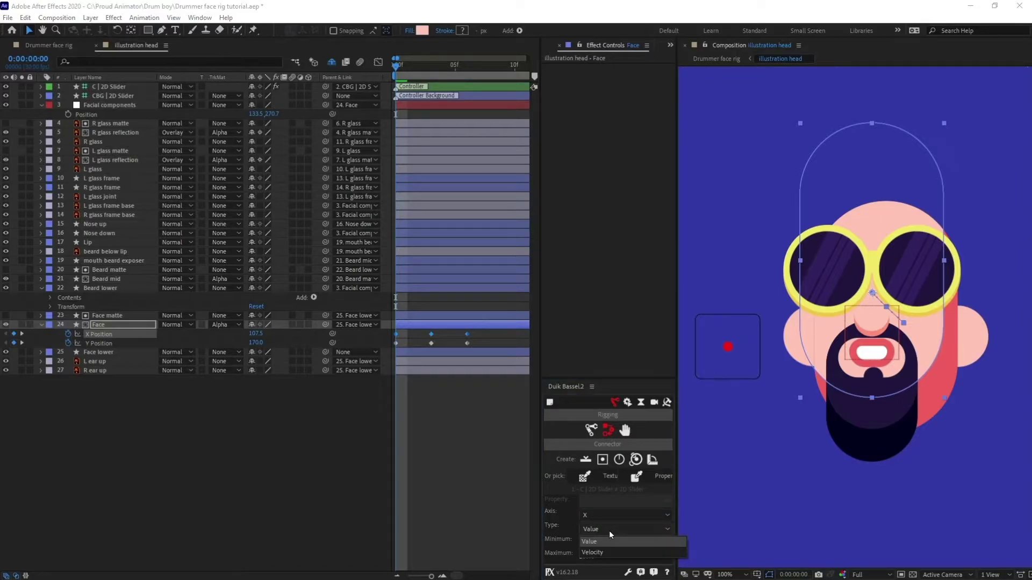
{"action": "left_click", "coordinate": [639, 542]}
{"action": "left_click_drag", "start_coordinate": [675, 503], "coordinate": [699, 473]}
{"action": "left_click_drag", "start_coordinate": [630, 379], "coordinate": [630, 319]}
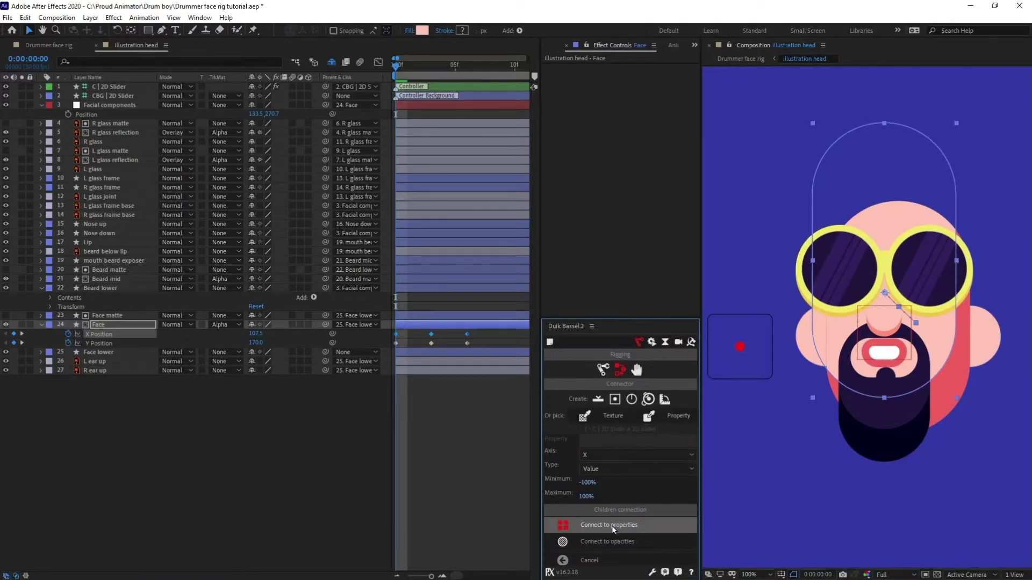
{"action": "left_click", "coordinate": [610, 525]}
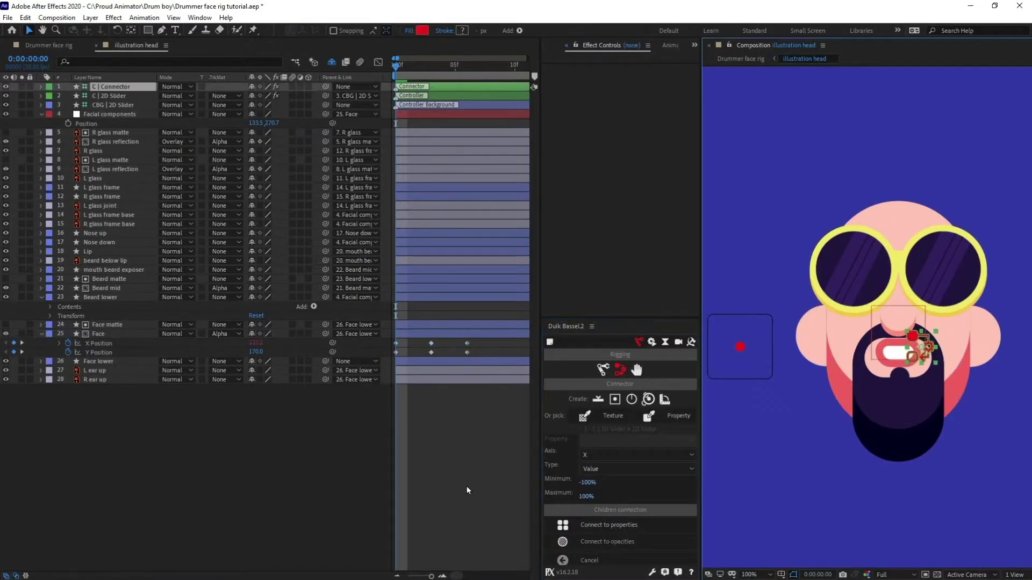
{"action": "left_click_drag", "start_coordinate": [741, 346], "coordinate": [771, 347]}
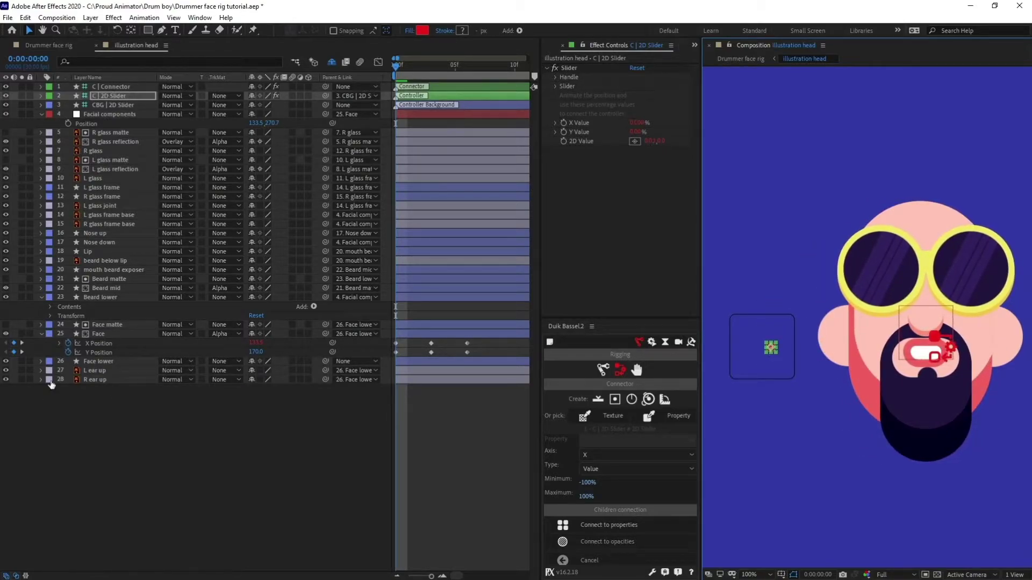
{"action": "key", "text": "ctrl+z"}
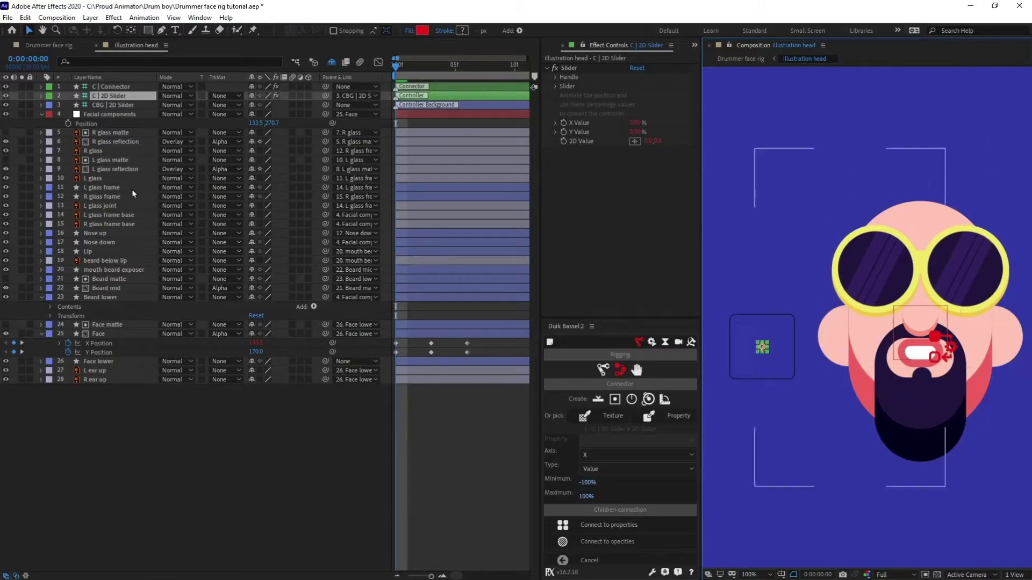
{"action": "left_click", "coordinate": [102, 352]}
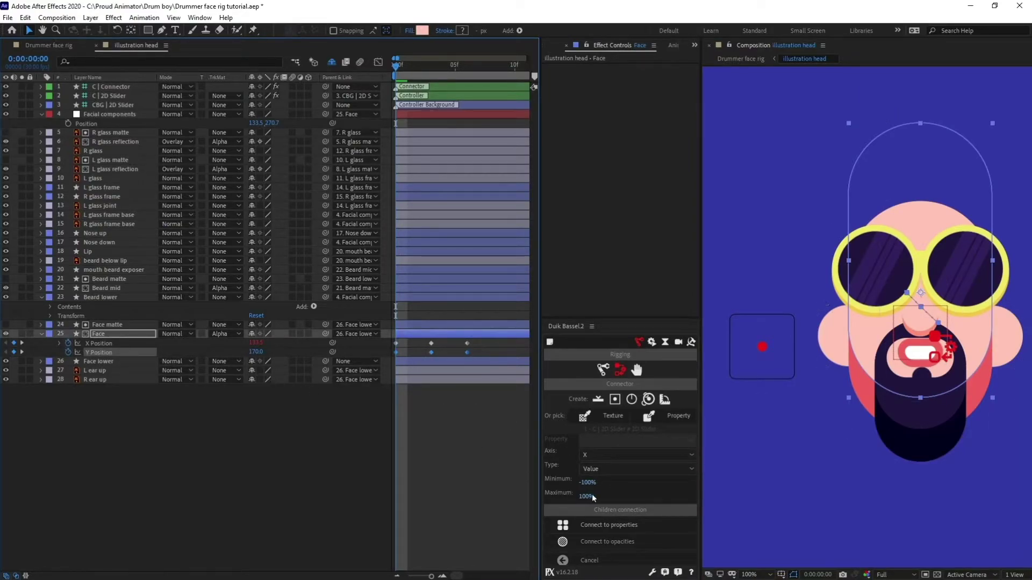
{"action": "left_click", "coordinate": [608, 455]}
{"action": "left_click", "coordinate": [594, 478]}
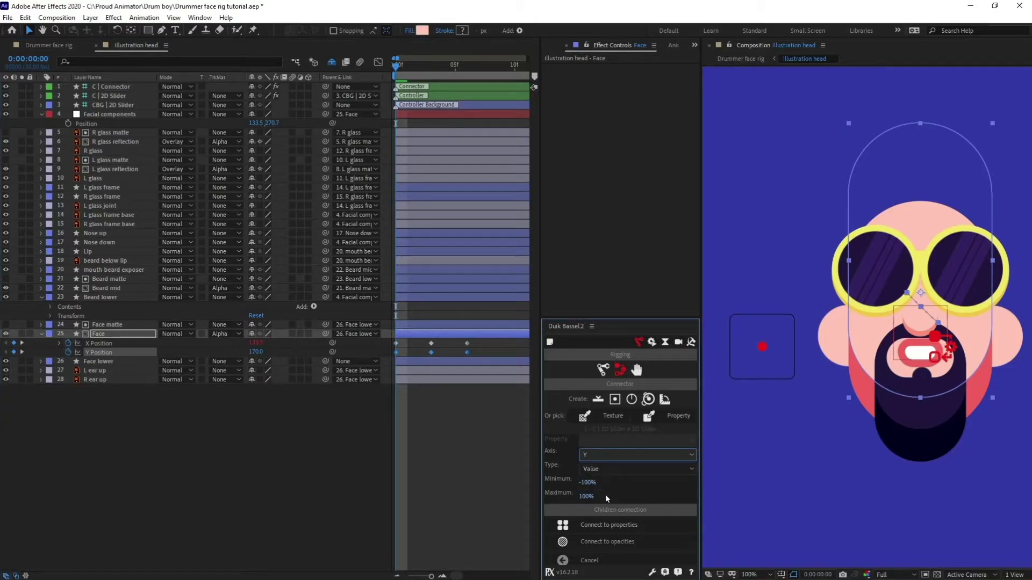
{"action": "left_click", "coordinate": [601, 470]}
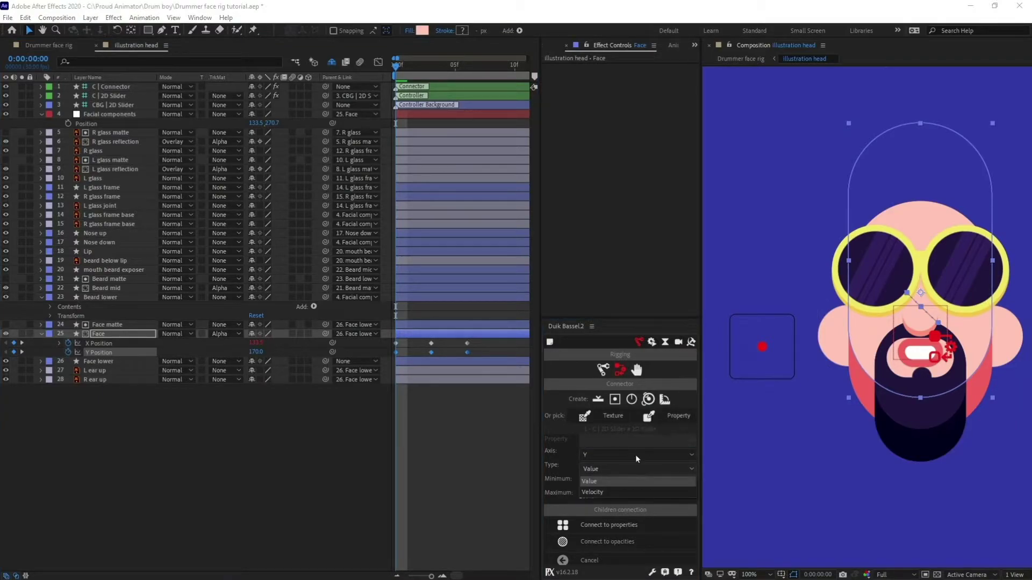
{"action": "left_click", "coordinate": [589, 480]}
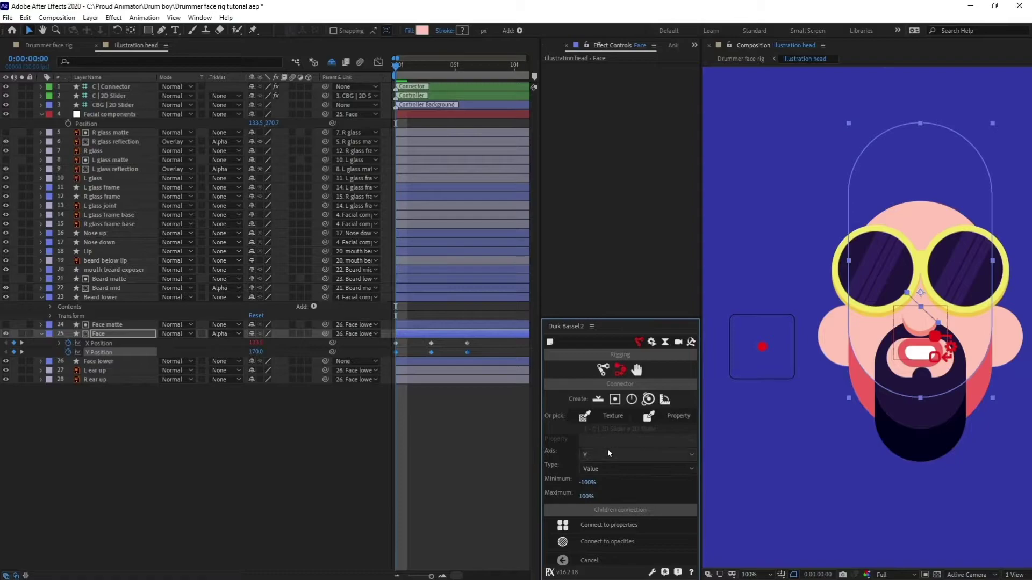
- Pick the 2D slider as the controlling property and connect the Face layer's Y Position to its Y axis by Value
{"action": "left_click", "coordinate": [107, 97]}
{"action": "left_click", "coordinate": [660, 421]}
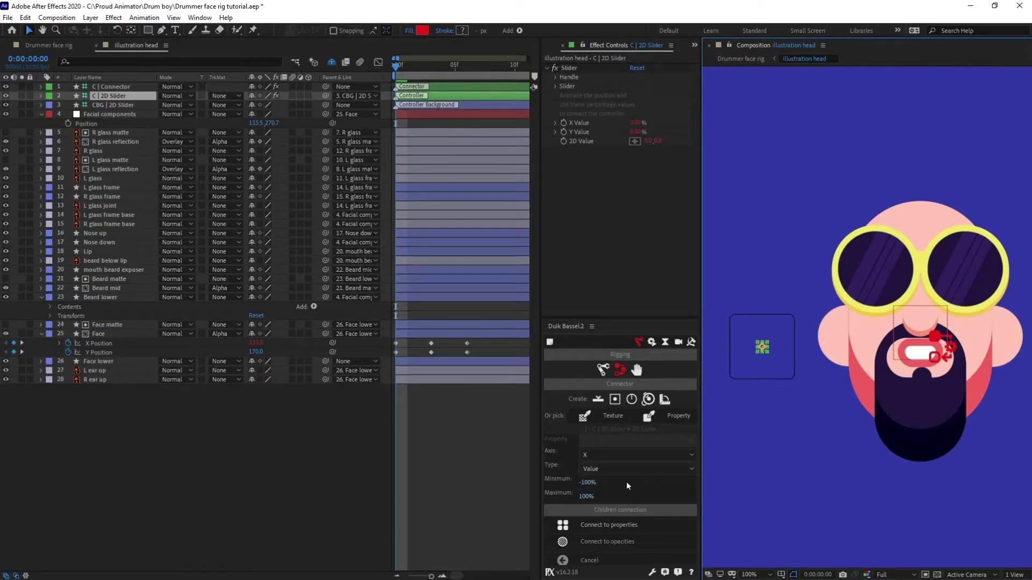
{"action": "left_click", "coordinate": [99, 352]}
{"action": "left_click", "coordinate": [669, 419]}
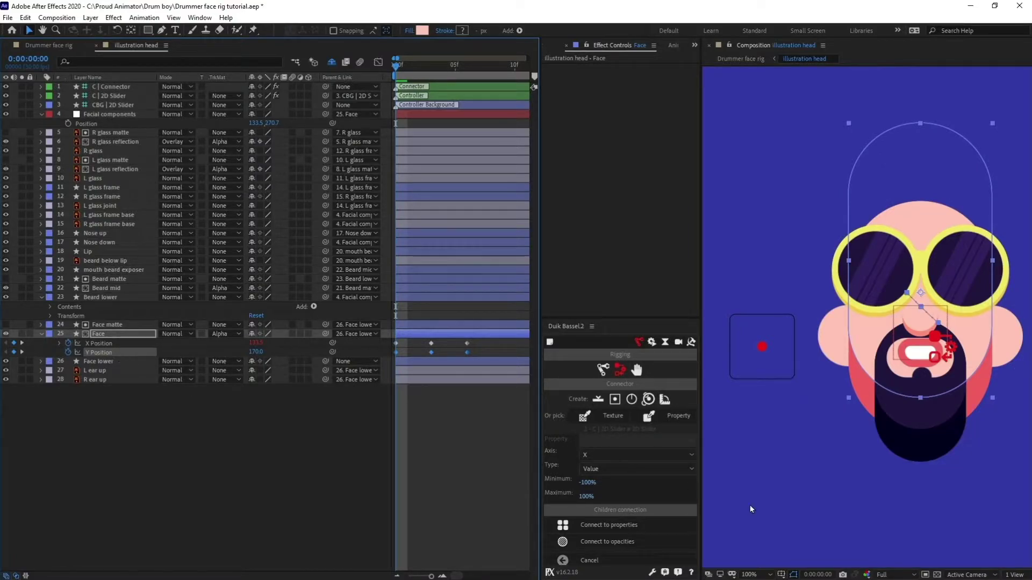
{"action": "left_click", "coordinate": [653, 454]}
{"action": "left_click", "coordinate": [603, 479]}
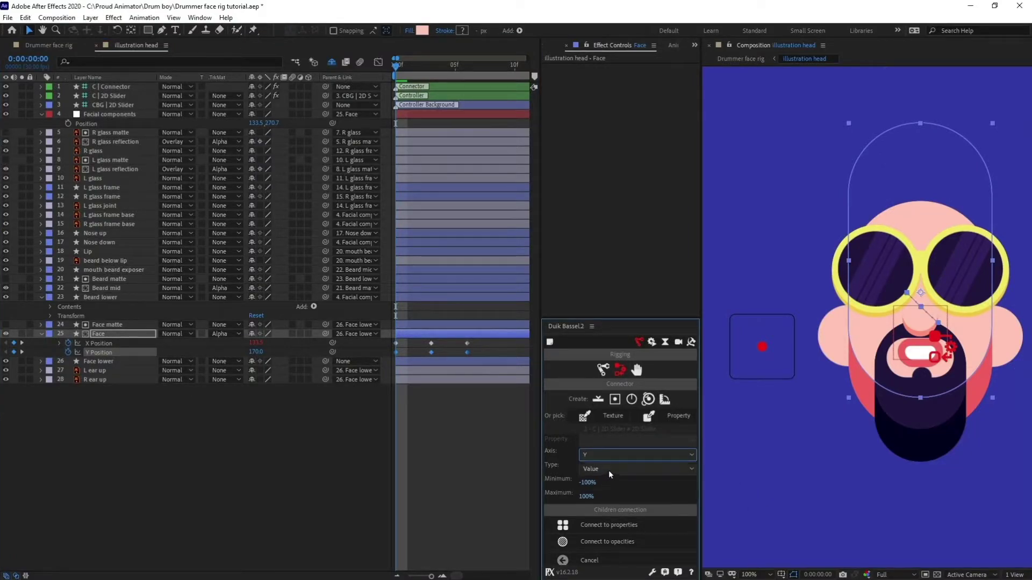
{"action": "left_click", "coordinate": [615, 527]}
- Test the head turn by moving the 2D slider's handle around inside its box and returning it to the centre
{"action": "left_click_drag", "start_coordinate": [762, 346], "coordinate": [728, 332]}
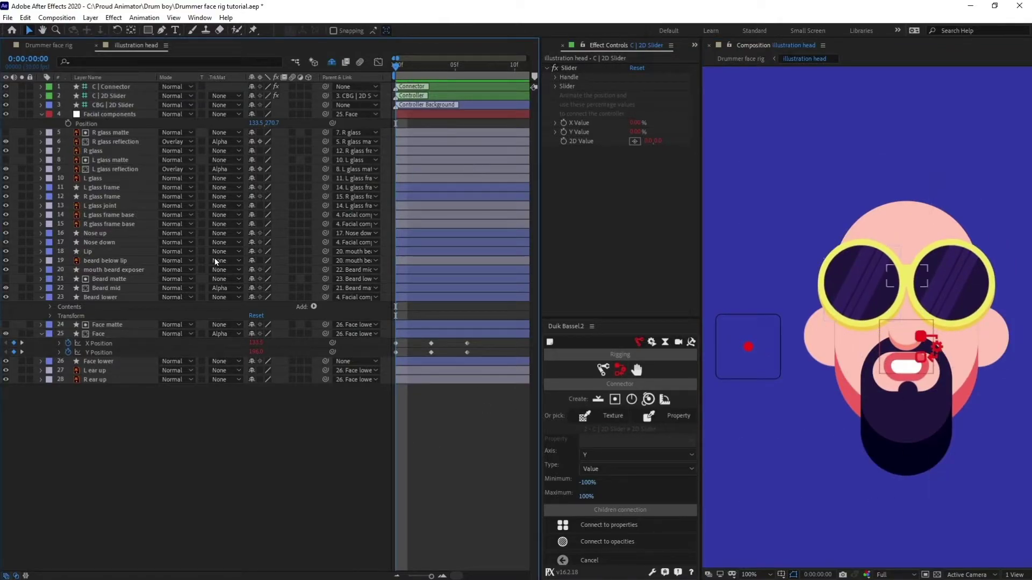
{"action": "left_click", "coordinate": [130, 97]}
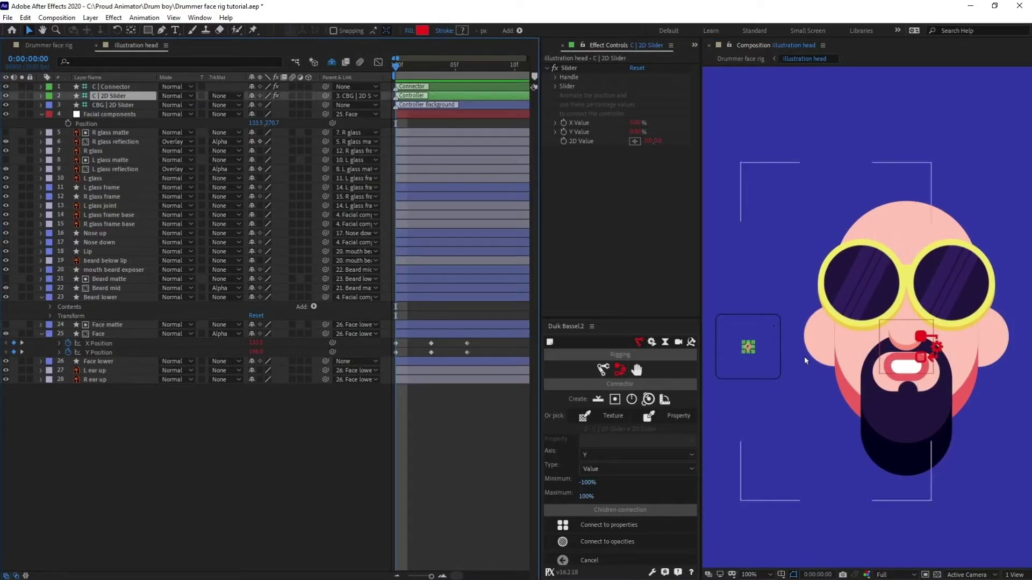
{"action": "left_click_drag", "start_coordinate": [749, 347], "coordinate": [735, 322]}
{"action": "left_click_drag", "start_coordinate": [716, 358], "coordinate": [750, 347]}
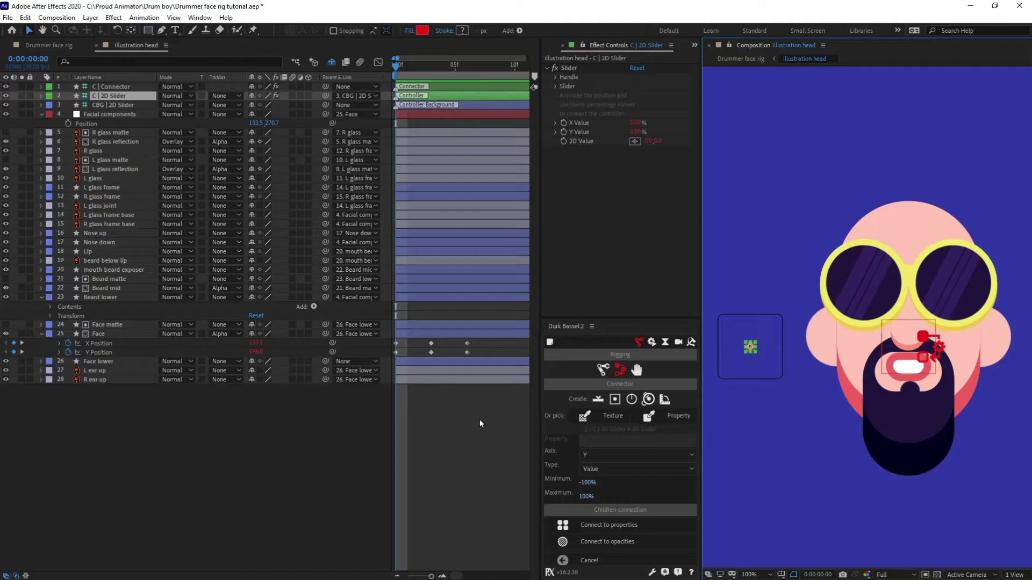
{"action": "left_click", "coordinate": [452, 430]}
{"action": "left_click", "coordinate": [664, 416]}
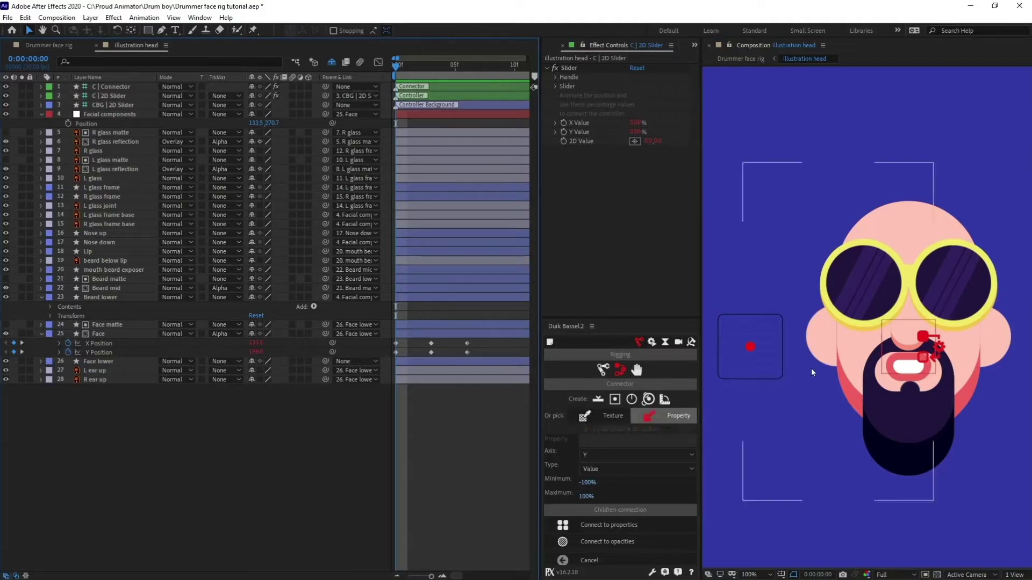
{"action": "mouse_move", "coordinate": [753, 350]}
{"action": "left_mouse_down"}
{"action": "mouse_move", "coordinate": [768, 366]}
{"action": "mouse_move", "coordinate": [769, 342]}
{"action": "mouse_move", "coordinate": [753, 324]}
{"action": "mouse_move", "coordinate": [724, 331]}
{"action": "mouse_move", "coordinate": [750, 347]}
{"action": "left_mouse_up"}
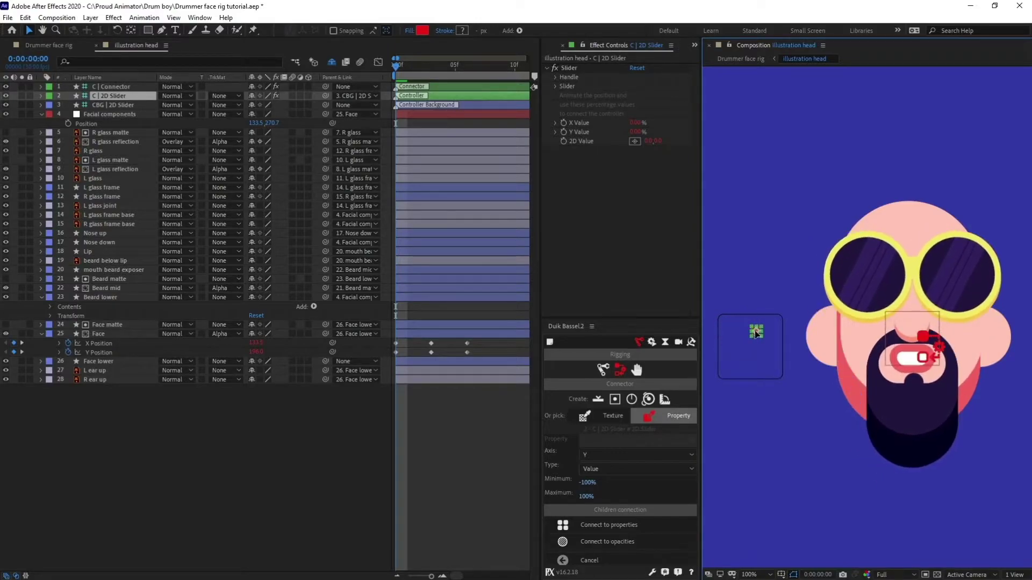
{"action": "left_click", "coordinate": [491, 427]}
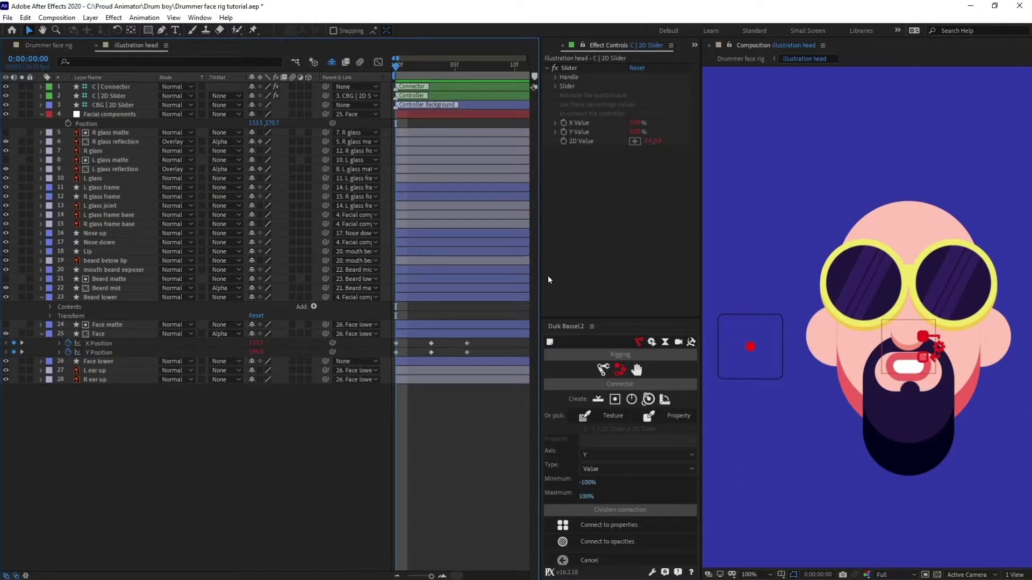
- Keyframe the Position of the R and L glass reflection layers at frame 0 and separate it into X and Y dimensions
{"action": "left_click", "coordinate": [122, 144]}
{"action": "left_click", "coordinate": [119, 170], "text": "ctrl"}
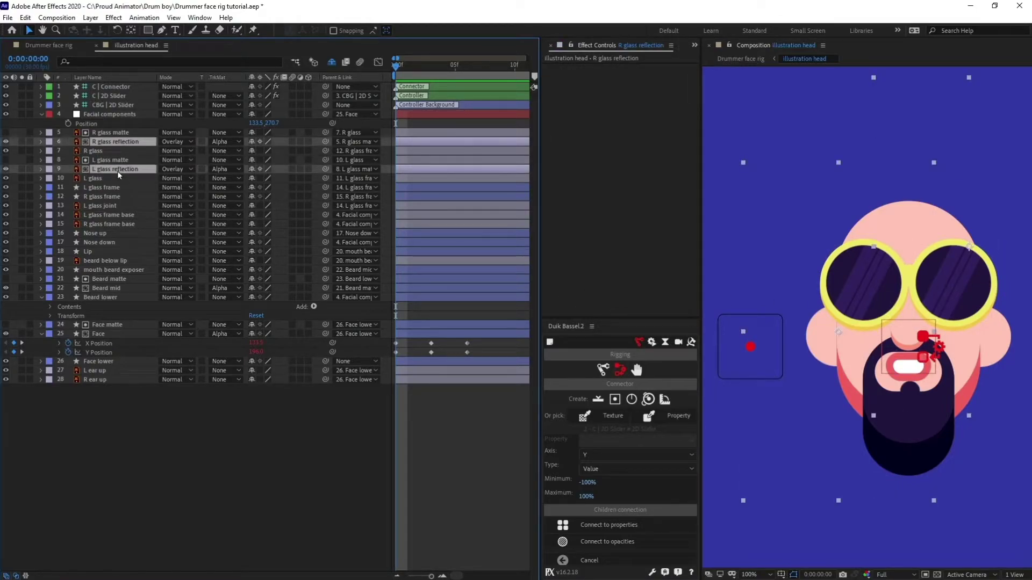
{"action": "key", "text": "p"}
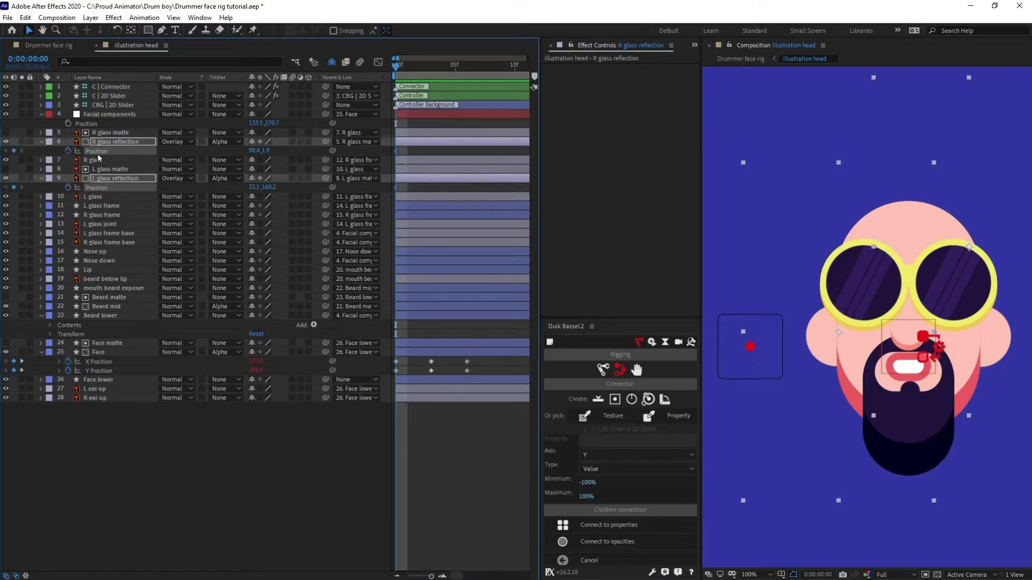
{"action": "right_click", "coordinate": [99, 152]}
{"action": "left_click", "coordinate": [124, 184]}
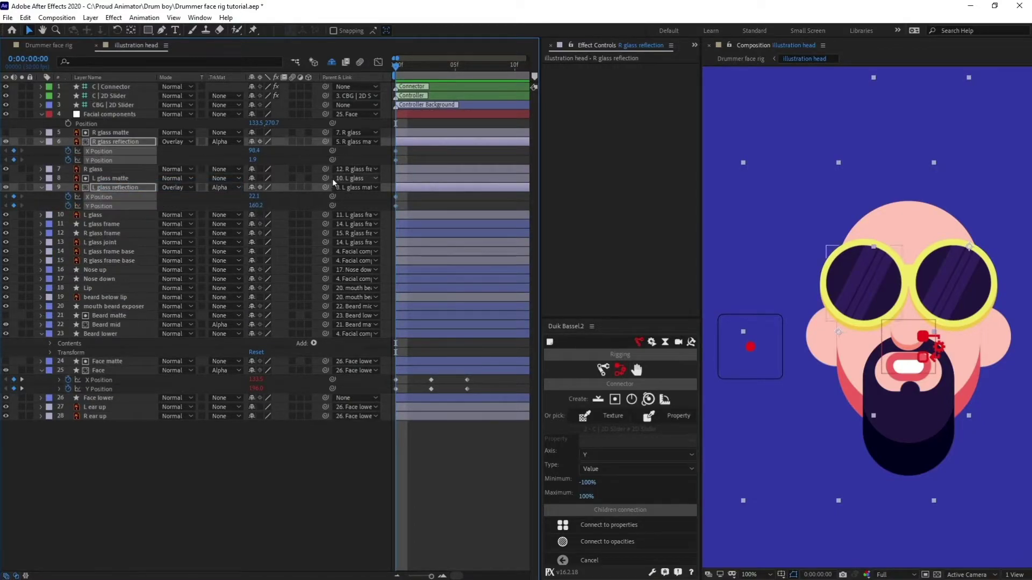
- Add X and Y Position keyframes to both glass reflections at frames 3 and 6, and return to frame 0
{"action": "key", "text": "Page_Down"}
{"action": "key", "text": "Page_Down"}
{"action": "key", "text": "Page_Down"}
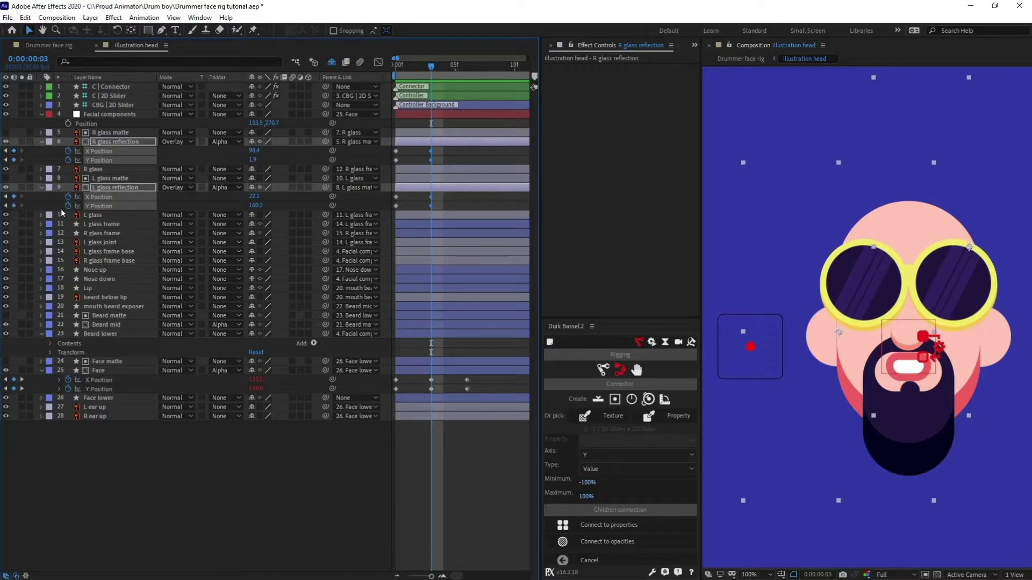
{"action": "key", "text": "Page_Down"}
{"action": "key", "text": "Page_Down"}
{"action": "key", "text": "Page_Down"}
{"action": "left_click", "coordinate": [13, 205]}
{"action": "key", "text": "F2"}
{"action": "key", "text": "Home"}
{"action": "left_click", "coordinate": [408, 144]}
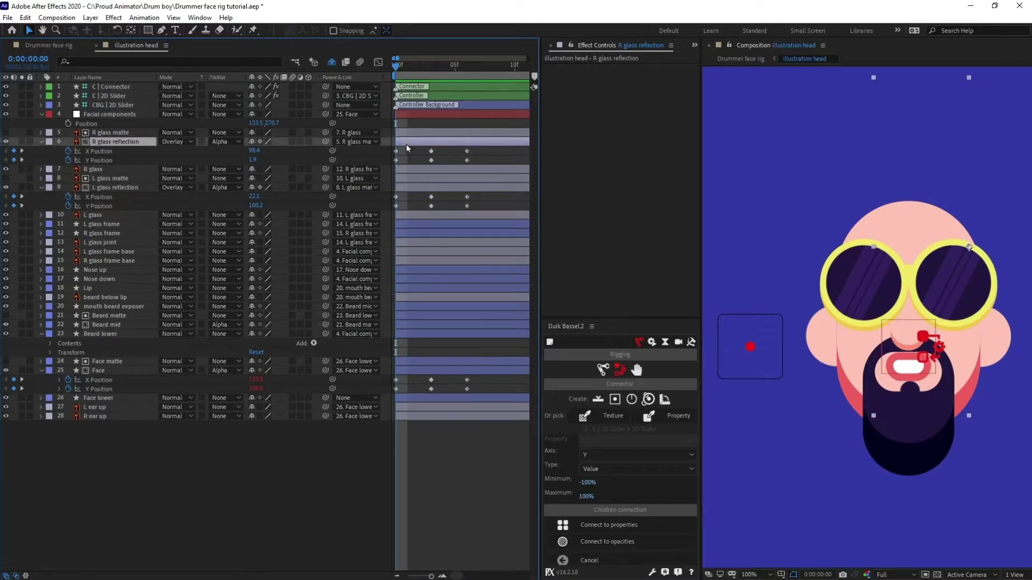
- At frame 0, shift both glass reflections left to X Positions of about 19 (R) and -57 (L)
{"action": "left_click", "coordinate": [99, 151]}
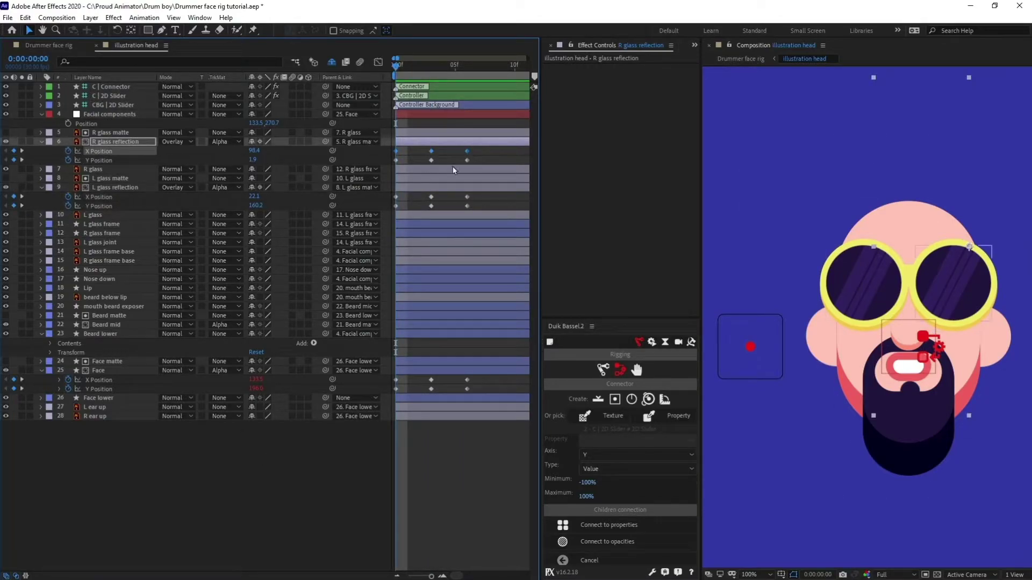
{"action": "left_click", "coordinate": [107, 189], "text": "ctrl"}
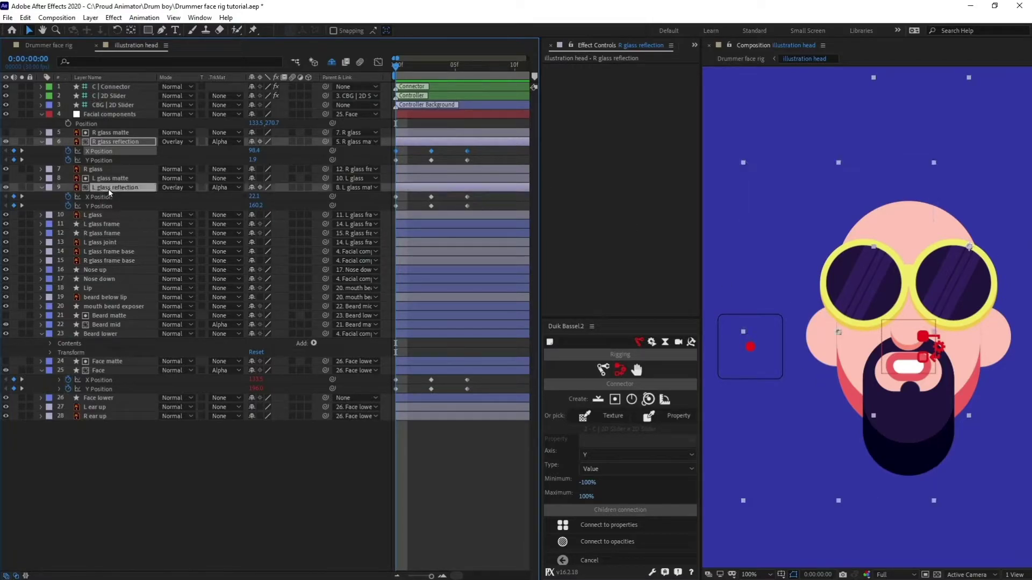
{"action": "left_click", "coordinate": [112, 151]}
{"action": "key", "text": "Left"}
{"action": "key", "text": "Left"}
{"action": "key", "text": "Left"}
{"action": "key", "text": "Left"}
{"action": "key", "text": "Left"}
{"action": "key", "text": "Left"}
{"action": "key", "text": "Left"}
{"action": "key", "text": "Left"}
{"action": "key", "text": "Left"}
{"action": "key", "text": "Left"}
{"action": "key", "text": "Left"}
{"action": "key", "text": "Left"}
{"action": "key", "text": "Left"}
{"action": "key", "text": "Left"}
{"action": "key", "text": "Left"}
{"action": "key", "text": "Left"}
{"action": "key", "text": "Left"}
{"action": "key", "text": "Left"}
{"action": "key", "text": "Left"}
{"action": "key", "text": "Left"}
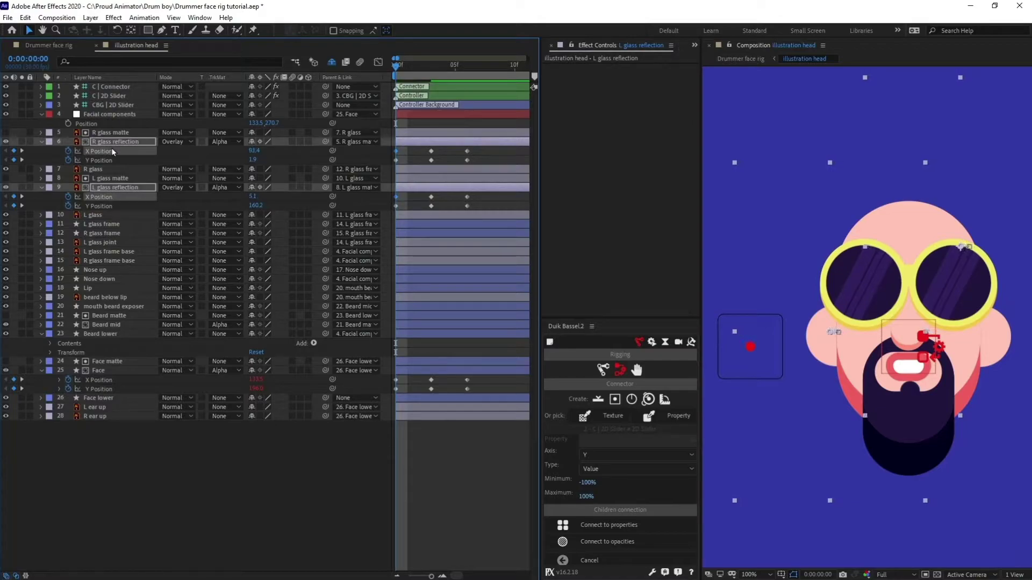
{"action": "key", "text": "Left"}
{"action": "key", "text": "Left"}
{"action": "key", "text": "Left"}
{"action": "key", "text": "Left"}
{"action": "key", "text": "Left"}
{"action": "key", "text": "Left"}
{"action": "key", "text": "Left"}
{"action": "key", "text": "Left"}
{"action": "key", "text": "Left"}
{"action": "key", "text": "Left"}
{"action": "key", "text": "Left"}
{"action": "key", "text": "Left"}
{"action": "key", "text": "Left"}
{"action": "key", "text": "Left"}
{"action": "key", "text": "Left"}
{"action": "key", "text": "Left"}
{"action": "key", "text": "Left"}
{"action": "key", "text": "Left"}
{"action": "key", "text": "Left"}
{"action": "key", "text": "Left"}
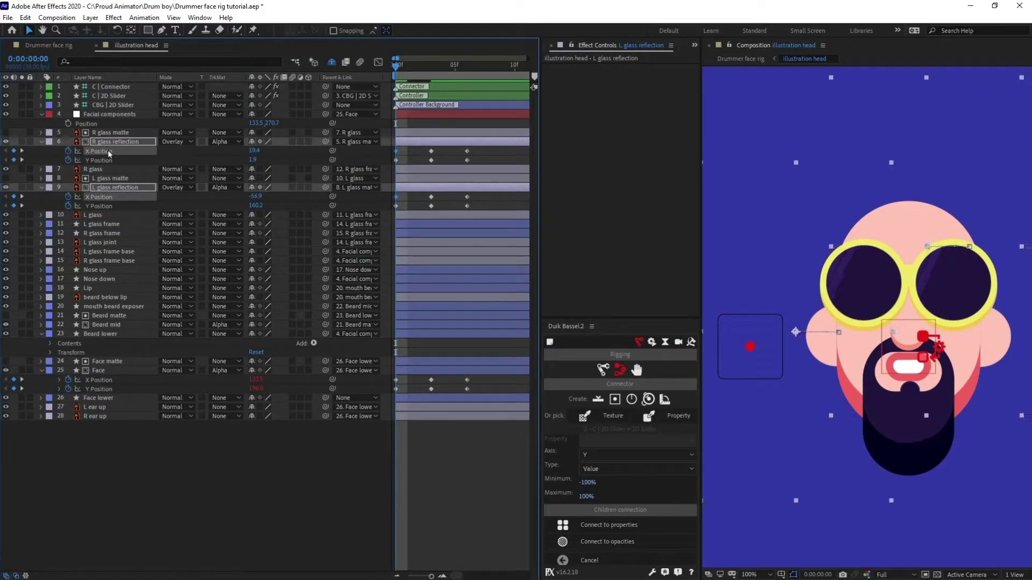
- At frame 6, shift both glass reflections right to X Positions of about 161 (R) and 85 (L)
{"action": "key", "text": "k"}
{"action": "key", "text": "k"}
{"action": "key", "text": "shift+Right"}
{"action": "key", "text": "shift+Right"}
{"action": "key", "text": "shift+Right"}
{"action": "key", "text": "shift+Right"}
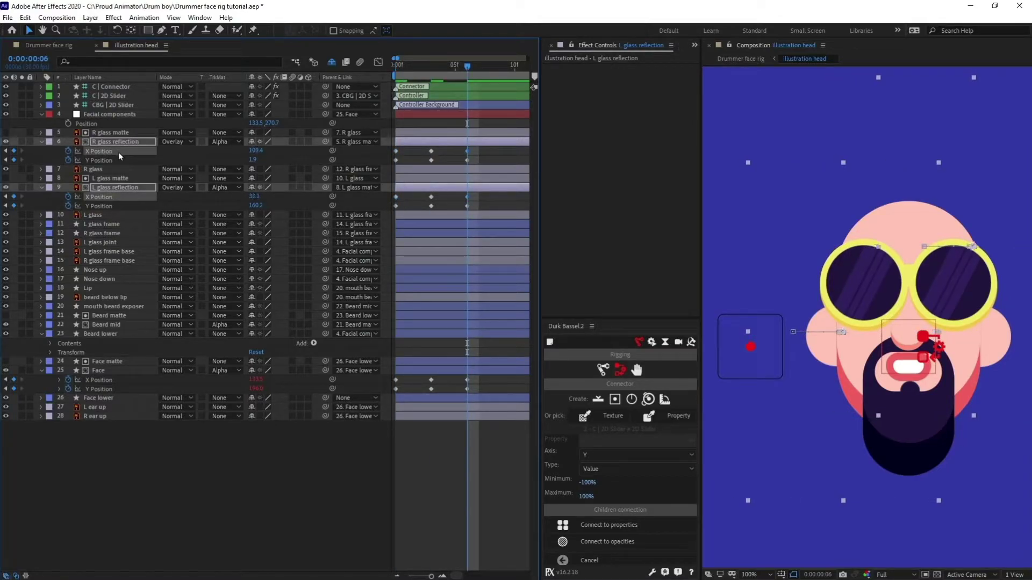
{"action": "key", "text": "shift+Right"}
{"action": "key", "text": "shift+Right"}
{"action": "key", "text": "shift+Right"}
{"action": "key", "text": "shift+Right"}
{"action": "key", "text": "shift+Right"}
{"action": "key", "text": "shift+Right"}
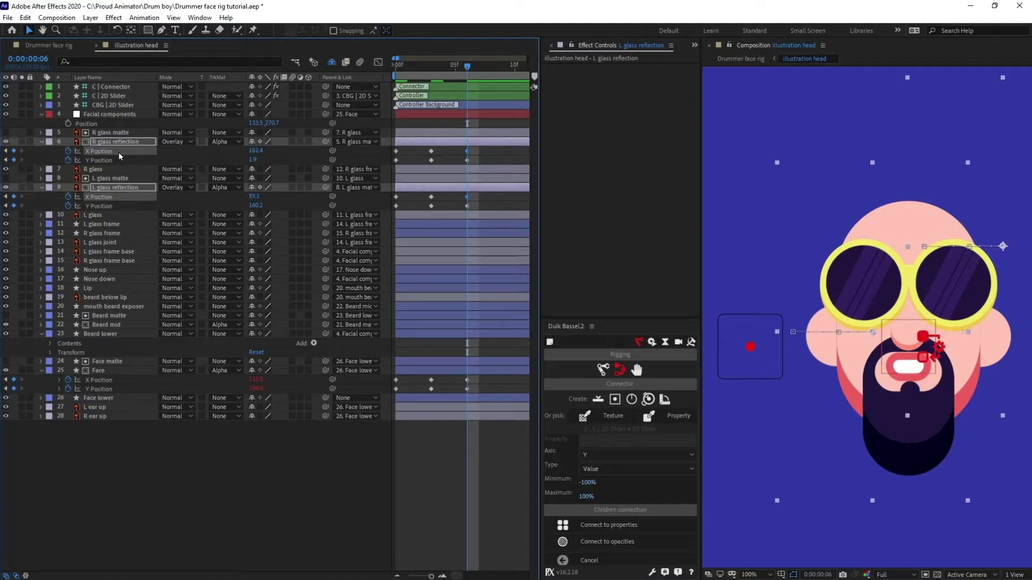
- At frame 0, nudge both reflections up and right to 41.4, -49.1 (R) and -34.9, 109.2 (L)
{"action": "key", "text": "F2"}
{"action": "left_click_drag", "start_coordinate": [407, 65], "coordinate": [395, 66]}
{"action": "left_click", "coordinate": [122, 142]}
{"action": "left_click", "coordinate": [119, 188], "text": "ctrl"}
{"action": "key", "text": "shift+Up"}
{"action": "key", "text": "shift+Up"}
{"action": "key", "text": "shift+Up"}
{"action": "key", "text": "shift+Up"}
{"action": "key", "text": "Up"}
{"action": "key", "text": "Up"}
{"action": "key", "text": "Up"}
{"action": "key", "text": "shift+Right"}
{"action": "key", "text": "shift+Right"}
{"action": "key", "text": "Up"}
{"action": "key", "text": "Up"}
{"action": "key", "text": "Up"}
{"action": "key", "text": "Up"}
{"action": "key", "text": "Up"}
{"action": "key", "text": "Up"}
{"action": "key", "text": "Up"}
{"action": "key", "text": "Right"}
{"action": "key", "text": "Right"}
{"action": "key", "text": "Right"}
{"action": "key", "text": "Right"}
{"action": "key", "text": "Right"}
{"action": "key", "text": "Right"}
{"action": "key", "text": "Right"}
{"action": "key", "text": "Right"}
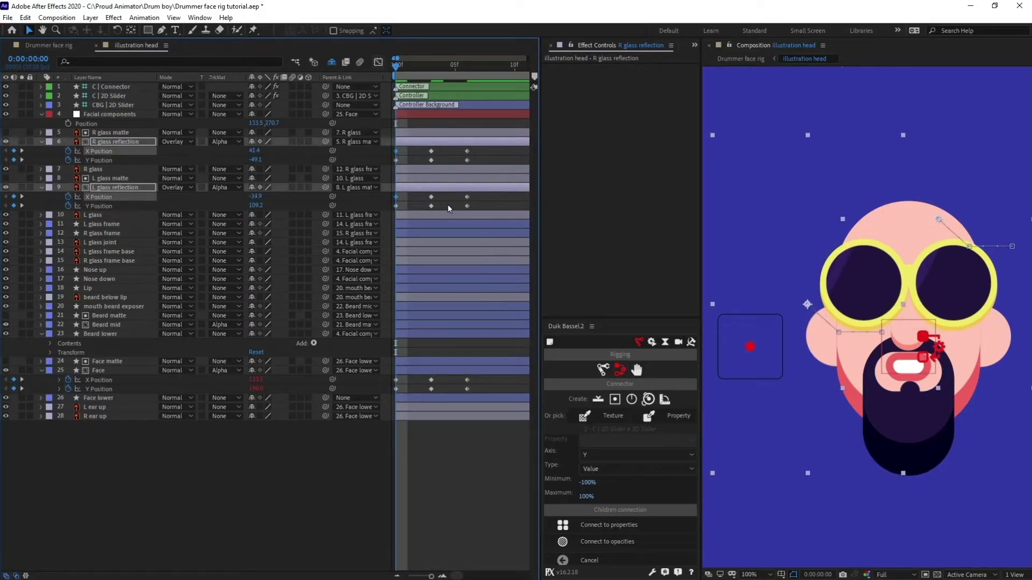
- At frame 6, move both glass reflections down and slightly left, and return to the first frame
{"action": "left_click", "coordinate": [420, 208]}
{"action": "left_click", "coordinate": [466, 66]}
{"action": "left_click", "coordinate": [465, 192]}
{"action": "left_click", "coordinate": [452, 142], "text": "ctrl"}
{"action": "key", "text": "Down"}
{"action": "key", "text": "Down"}
{"action": "key", "text": "Down"}
{"action": "key", "text": "Down"}
{"action": "key", "text": "Down"}
{"action": "key", "text": "Down"}
{"action": "key", "text": "Down"}
{"action": "key", "text": "shift+Down"}
{"action": "key", "text": "shift+Down"}
{"action": "key", "text": "shift+Down"}
{"action": "key", "text": "shift+Down"}
{"action": "key", "text": "shift+Down"}
{"action": "key", "text": "shift+Left"}
{"action": "key", "text": "shift+Left"}
{"action": "key", "text": "shift+Up"}
{"action": "key", "text": "Left"}
{"action": "key", "text": "Up"}
{"action": "key", "text": "Up"}
{"action": "left_click", "coordinate": [492, 157]}
{"action": "key", "text": "Home"}
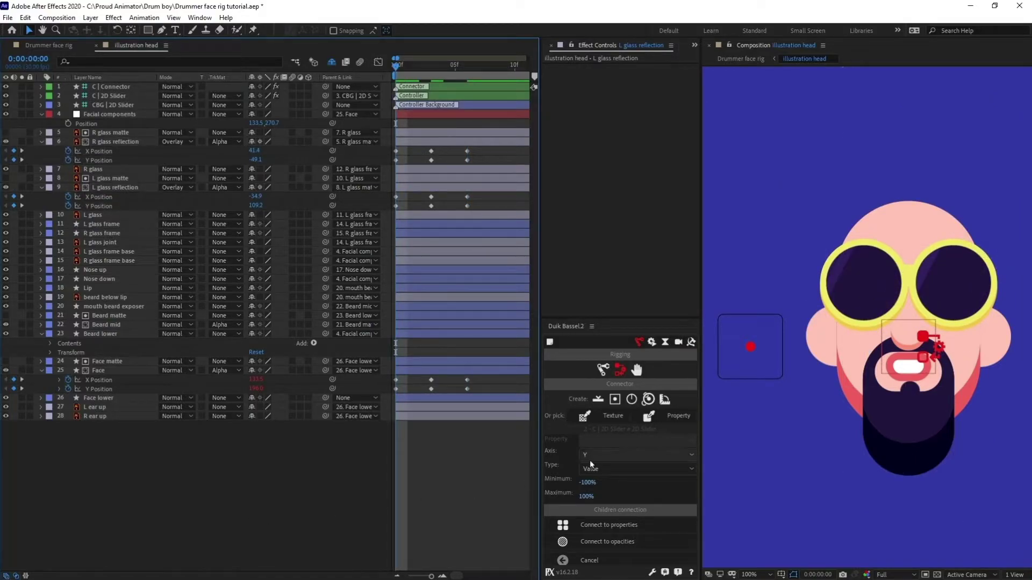
- Connect the X Position of both glass reflections to the 2D slider's X axis by Value
{"action": "key", "text": "ctrl+z"}
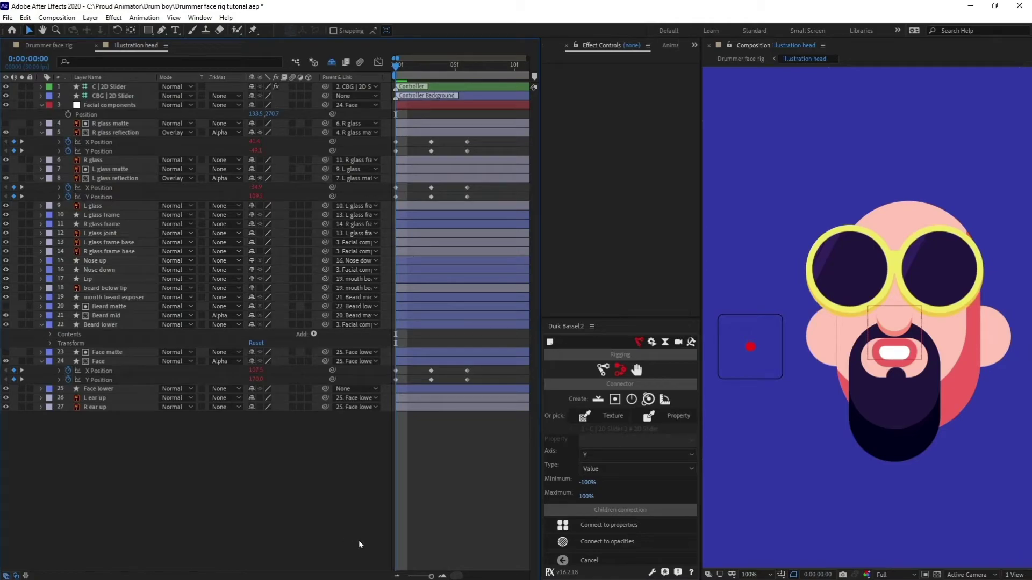
{"action": "left_click", "coordinate": [123, 88]}
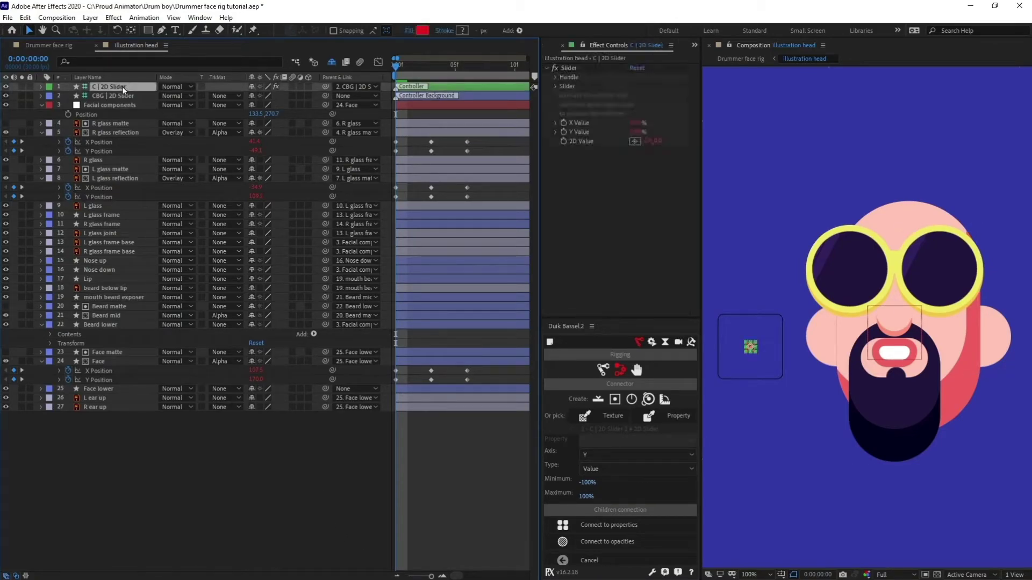
{"action": "left_click", "coordinate": [608, 525]}
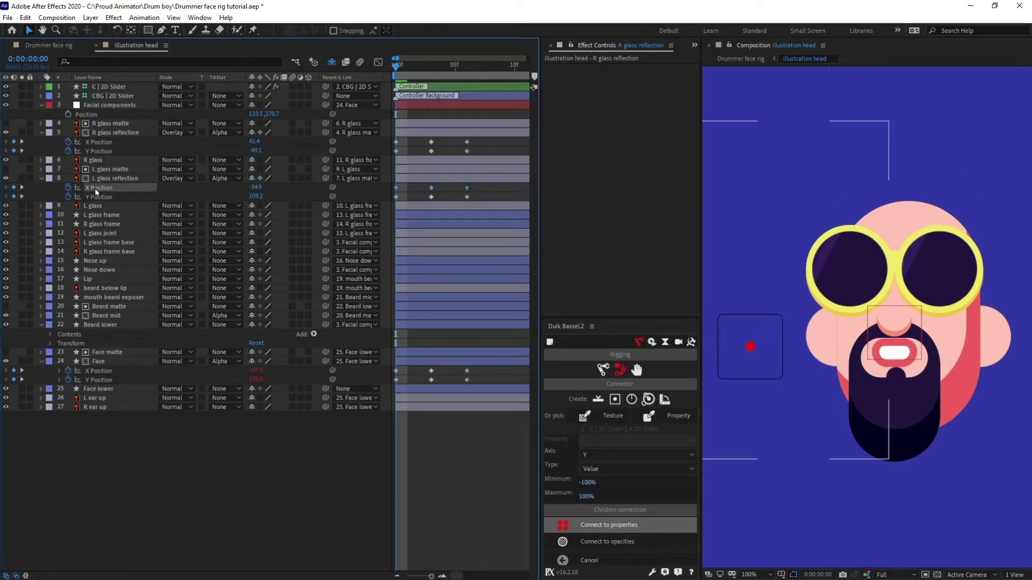
{"action": "left_click", "coordinate": [94, 188]}
{"action": "left_click", "coordinate": [96, 142], "text": "ctrl"}
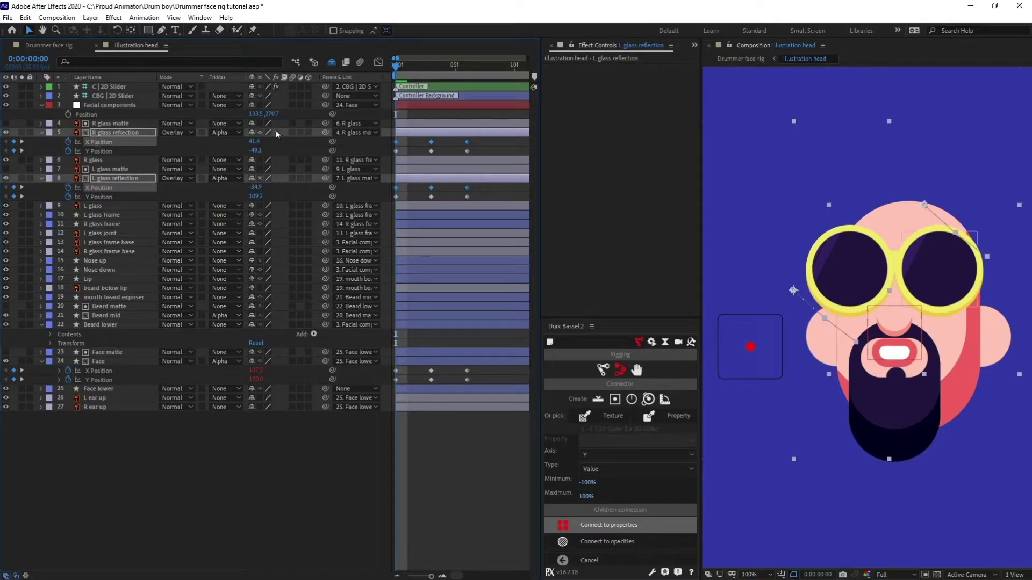
{"action": "left_click", "coordinate": [597, 458]}
{"action": "left_click", "coordinate": [598, 456]}
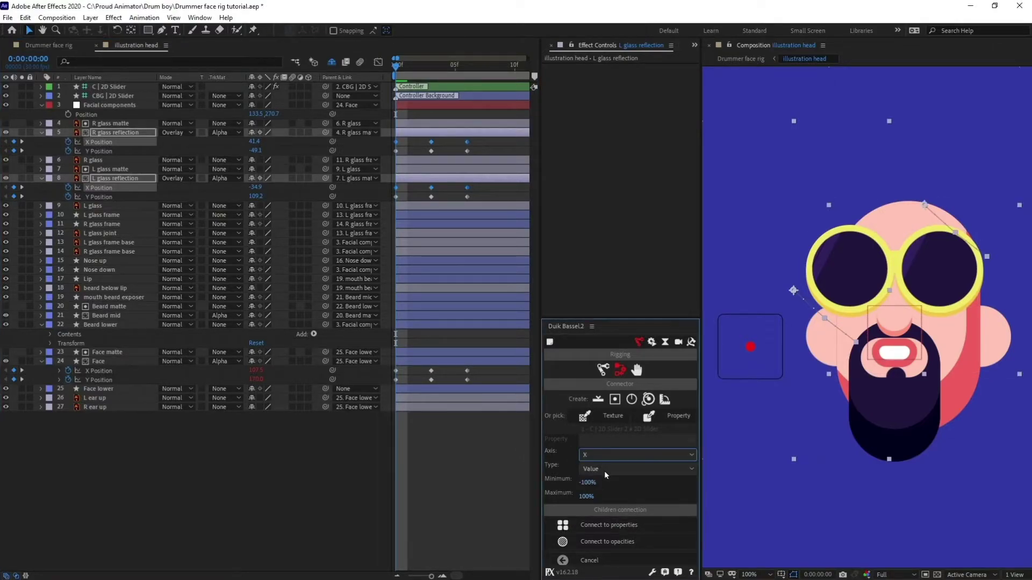
{"action": "left_click", "coordinate": [616, 527]}
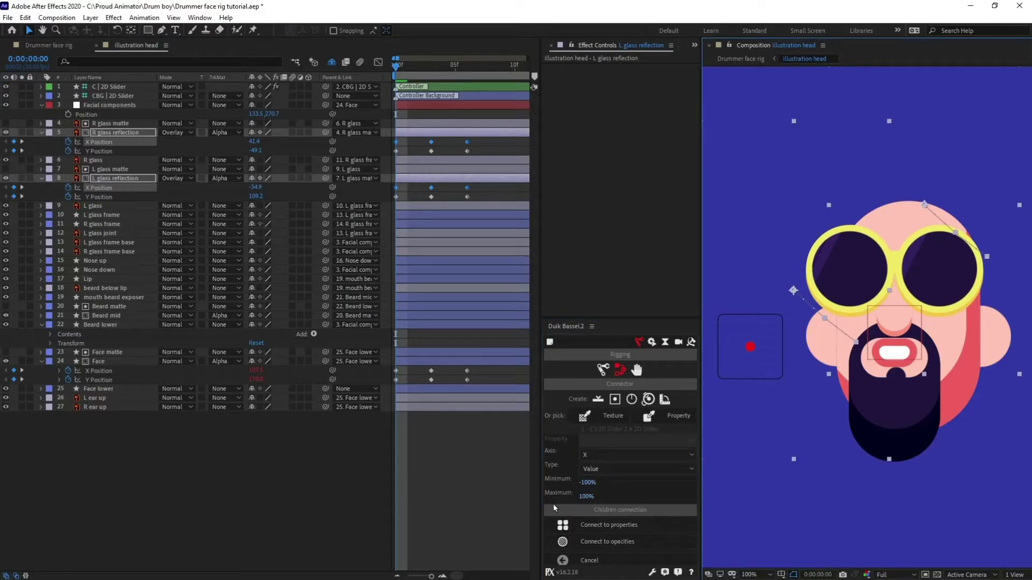
- Pick the 2D slider again and connect both glass reflections' Y Position to its Y axis by Value
{"action": "left_click", "coordinate": [123, 87]}
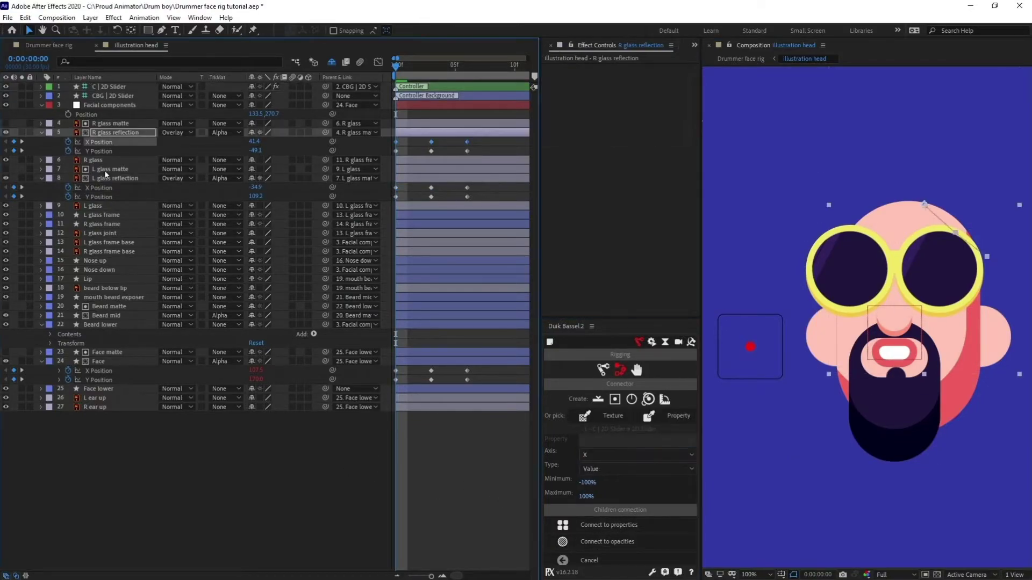
{"action": "left_click", "coordinate": [601, 454]}
{"action": "left_click", "coordinate": [602, 478]}
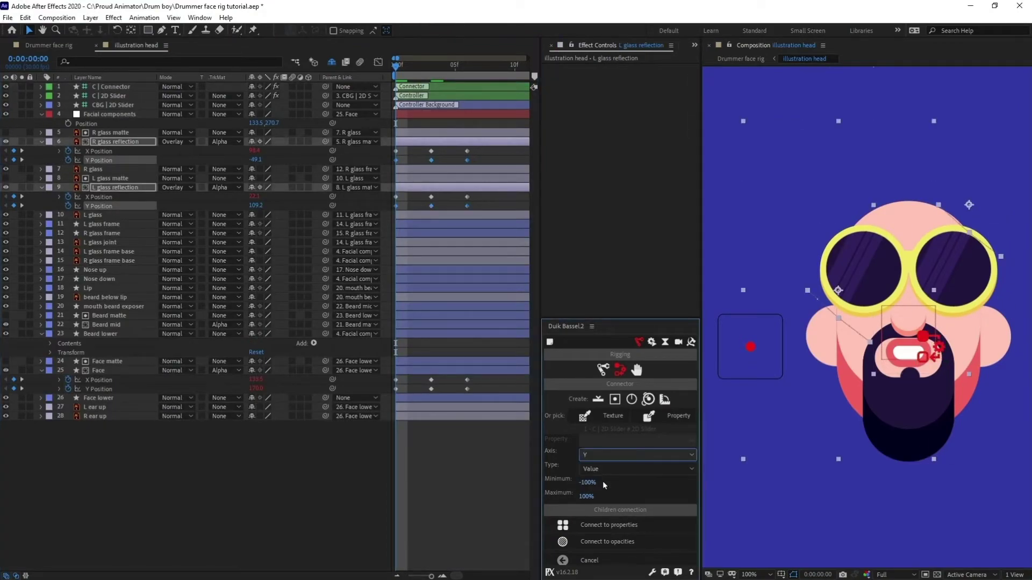
{"action": "left_click", "coordinate": [612, 525]}
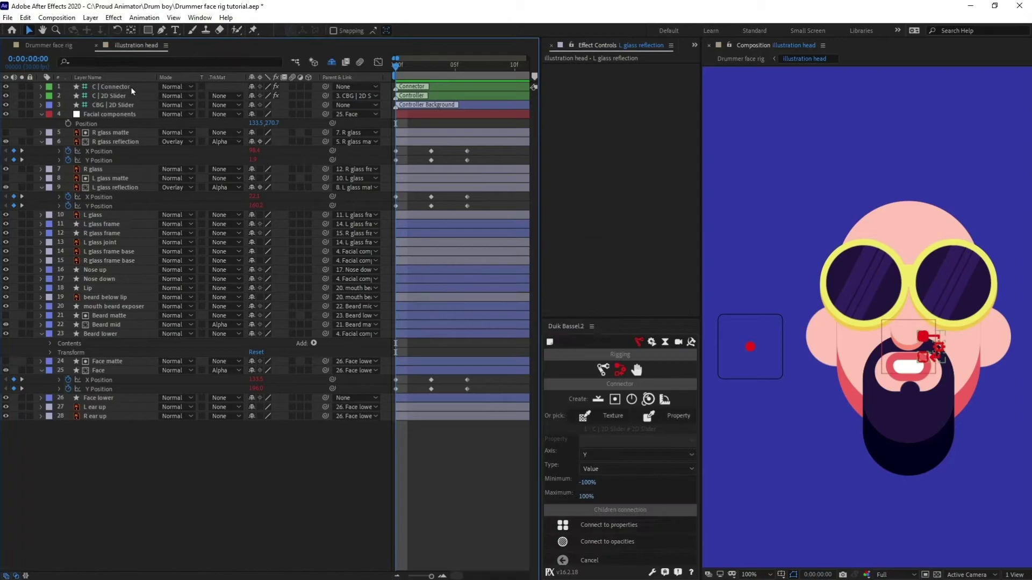
- Inspect the Connector layer's effects and test the head turn and glass reflections with the 2D slider's handle
{"action": "left_click", "coordinate": [108, 86]}
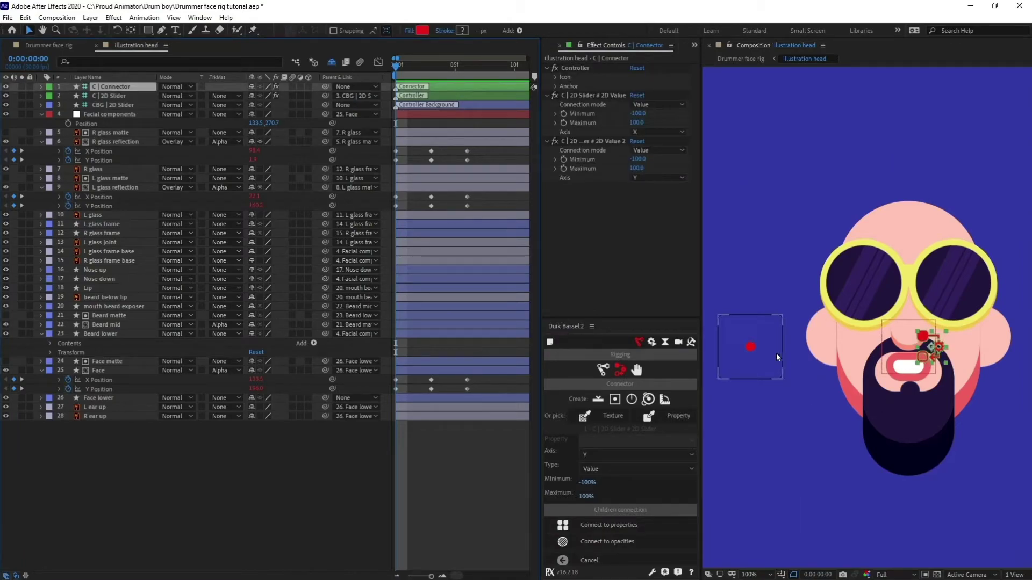
{"action": "left_click", "coordinate": [752, 349]}
{"action": "mouse_move", "coordinate": [750, 336]}
{"action": "left_mouse_down"}
{"action": "mouse_move", "coordinate": [772, 320]}
{"action": "mouse_move", "coordinate": [788, 354]}
{"action": "mouse_move", "coordinate": [709, 355]}
{"action": "mouse_move", "coordinate": [797, 326]}
{"action": "mouse_move", "coordinate": [748, 376]}
{"action": "mouse_move", "coordinate": [795, 370]}
{"action": "mouse_move", "coordinate": [739, 331]}
{"action": "mouse_move", "coordinate": [774, 384]}
{"action": "mouse_move", "coordinate": [800, 340]}
{"action": "mouse_move", "coordinate": [749, 323]}
{"action": "mouse_move", "coordinate": [730, 338]}
{"action": "mouse_move", "coordinate": [752, 357]}
{"action": "mouse_move", "coordinate": [769, 321]}
{"action": "mouse_move", "coordinate": [740, 364]}
{"action": "mouse_move", "coordinate": [761, 348]}
{"action": "left_mouse_up"}
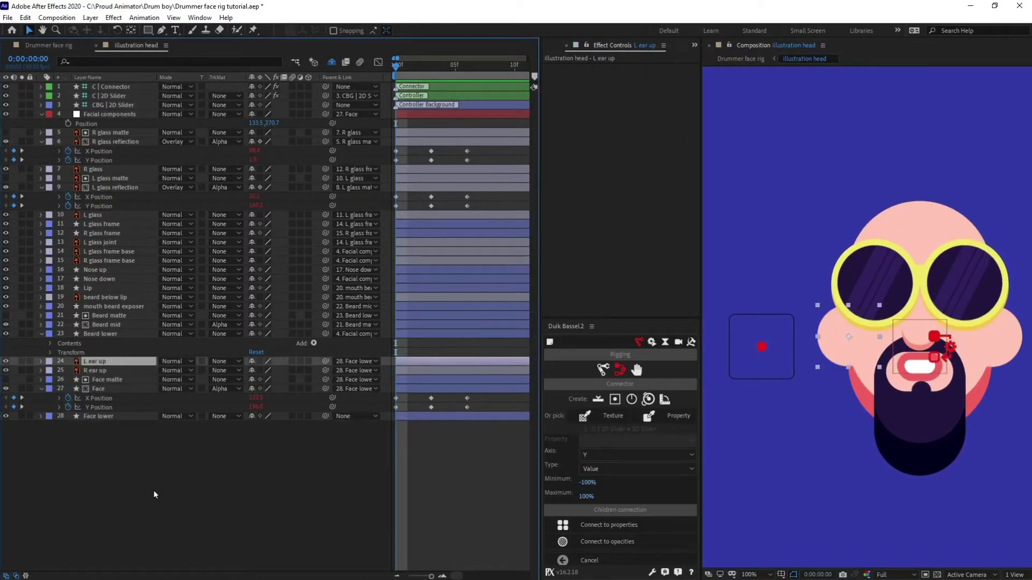
- Reveal the Position of the L ear up and R ear up layers and separate each into X and Y dimensions
{"action": "left_click", "coordinate": [153, 490]}
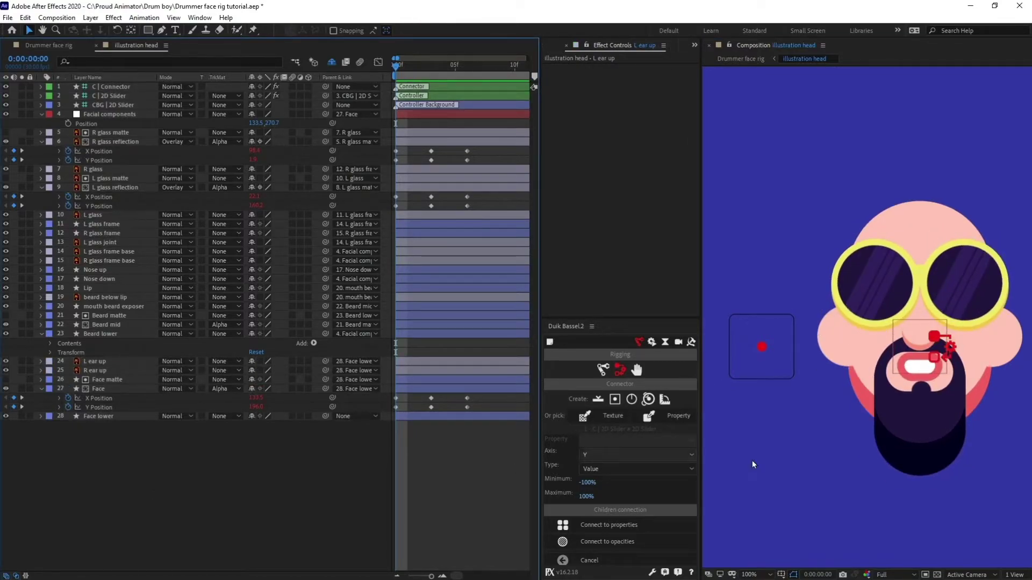
{"action": "left_click", "coordinate": [114, 363]}
{"action": "left_click", "coordinate": [112, 370], "text": "ctrl"}
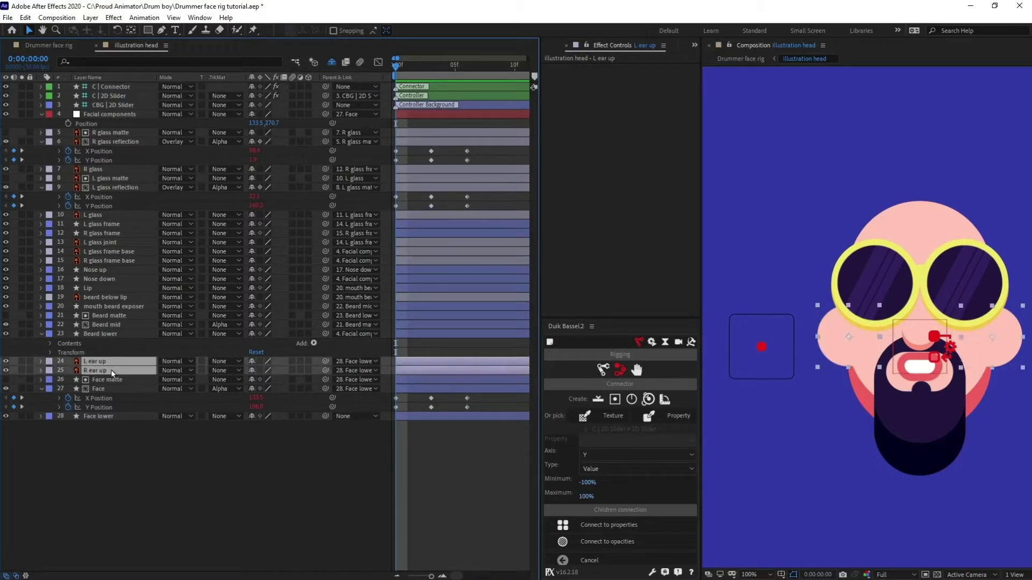
{"action": "key", "text": "p"}
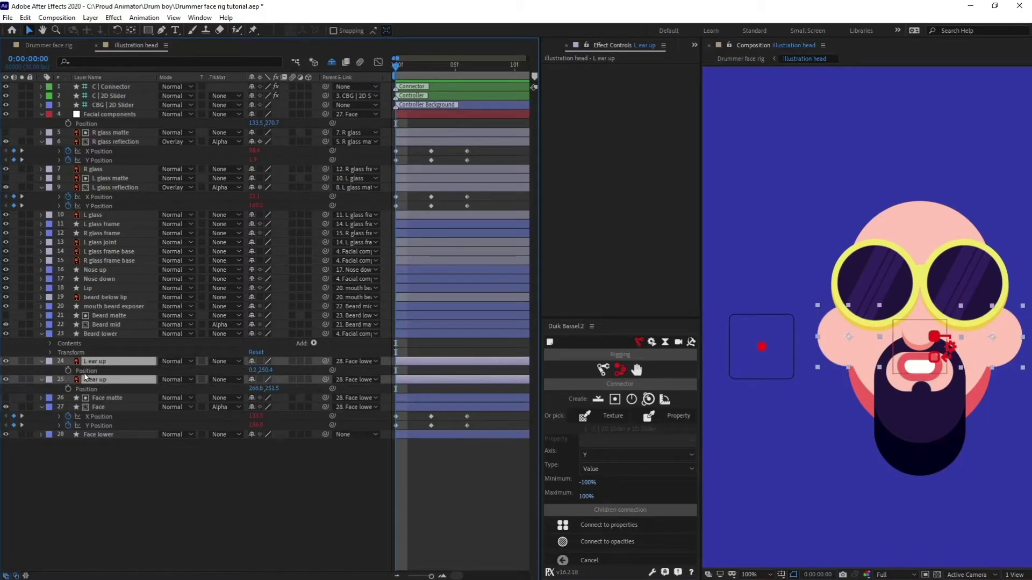
{"action": "right_click", "coordinate": [84, 375]}
{"action": "left_click", "coordinate": [90, 399]}
{"action": "right_click", "coordinate": [89, 401]}
{"action": "left_click", "coordinate": [94, 424]}
- Keyframe both ears' X and Y Positions at frames 0, 3 and 6, then return to frame 0 with L ear up selected
{"action": "left_click_drag", "start_coordinate": [75, 389], "coordinate": [68, 370]}
{"action": "left_click", "coordinate": [204, 543]}
{"action": "key", "text": "k"}
{"action": "key", "text": "ctrl+v"}
{"action": "key", "text": "k"}
{"action": "key", "text": "ctrl+v"}
{"action": "left_click", "coordinate": [216, 524]}
{"action": "key", "text": "Home"}
{"action": "left_click", "coordinate": [121, 361]}
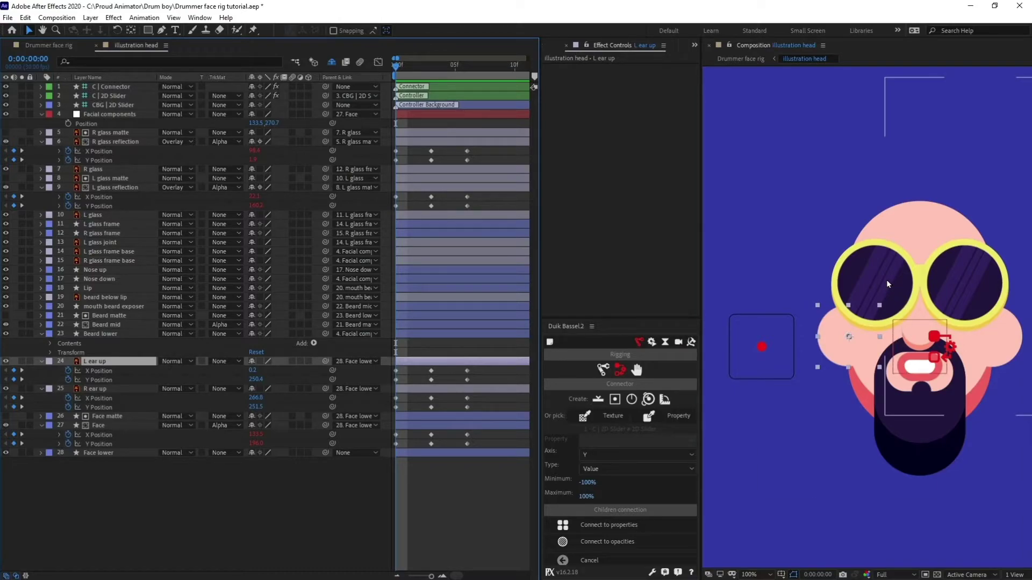
- At frame 0, shift the L ear up layer inward until its X Position is 33.2
{"action": "key", "text": "Right"}
{"action": "key", "text": "Right"}
{"action": "key", "text": "Right"}
{"action": "key", "text": "Right"}
{"action": "key", "text": "Right"}
{"action": "key", "text": "Right"}
{"action": "key", "text": "Right"}
{"action": "key", "text": "Right"}
{"action": "key", "text": "Right"}
{"action": "key", "text": "Right"}
{"action": "key", "text": "Right"}
{"action": "key", "text": "Right"}
{"action": "key", "text": "Right"}
{"action": "key", "text": "Right"}
{"action": "key", "text": "Right"}
{"action": "key", "text": "Right"}
{"action": "key", "text": "Right"}
{"action": "key", "text": "Right"}
{"action": "key", "text": "Right"}
{"action": "key", "text": "Right"}
{"action": "key", "text": "Right"}
{"action": "key", "text": "Right"}
{"action": "key", "text": "Right"}
{"action": "key", "text": "Right"}
{"action": "key", "text": "Right"}
{"action": "key", "text": "Right"}
{"action": "key", "text": "Right"}
{"action": "key", "text": "Right"}
{"action": "key", "text": "Right"}
{"action": "key", "text": "Right"}
{"action": "key", "text": "Right"}
{"action": "key", "text": "Left"}
{"action": "key", "text": "Left"}
{"action": "key", "text": "Left"}
{"action": "key", "text": "Left"}
{"action": "key", "text": "Left"}
{"action": "key", "text": "Left"}
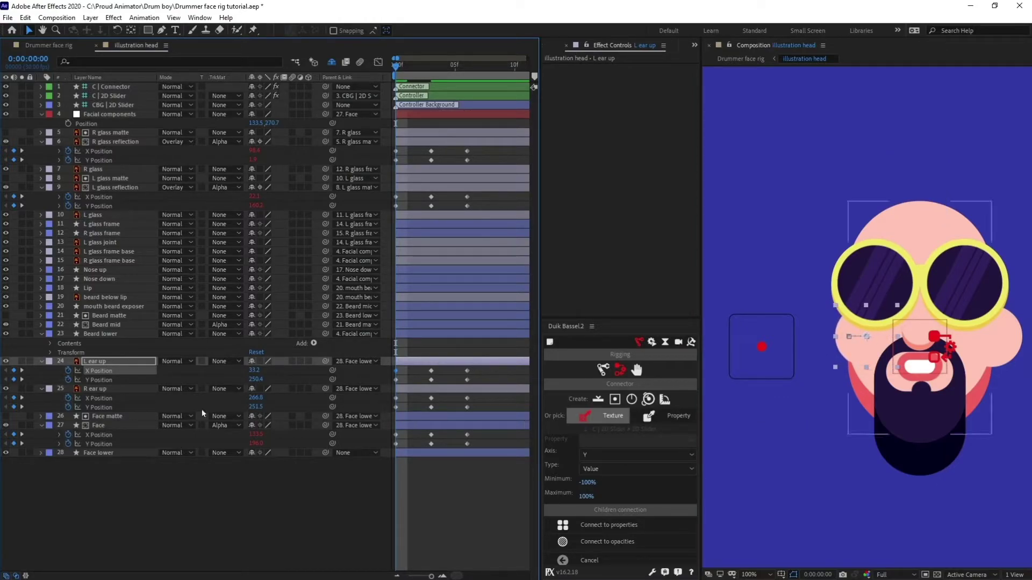
- Shift the R ear up layer inward at frame 0 to an X Position of 252.8
{"action": "left_click", "coordinate": [125, 399]}
{"action": "key", "text": "Left"}
{"action": "key", "text": "Left"}
{"action": "key", "text": "Left"}
{"action": "key", "text": "Left"}
{"action": "key", "text": "Left"}
{"action": "key", "text": "Left"}
{"action": "key", "text": "Left"}
{"action": "key", "text": "Left"}
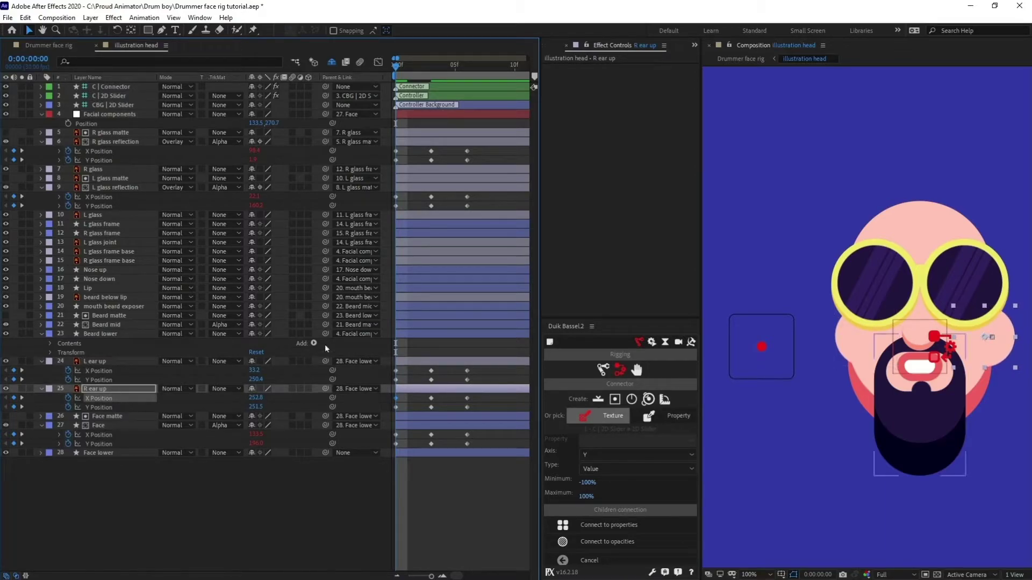
- At frame 6, set the X Position of R ear up to 238.8 and of L ear up to 15.2
{"action": "key", "text": "k"}
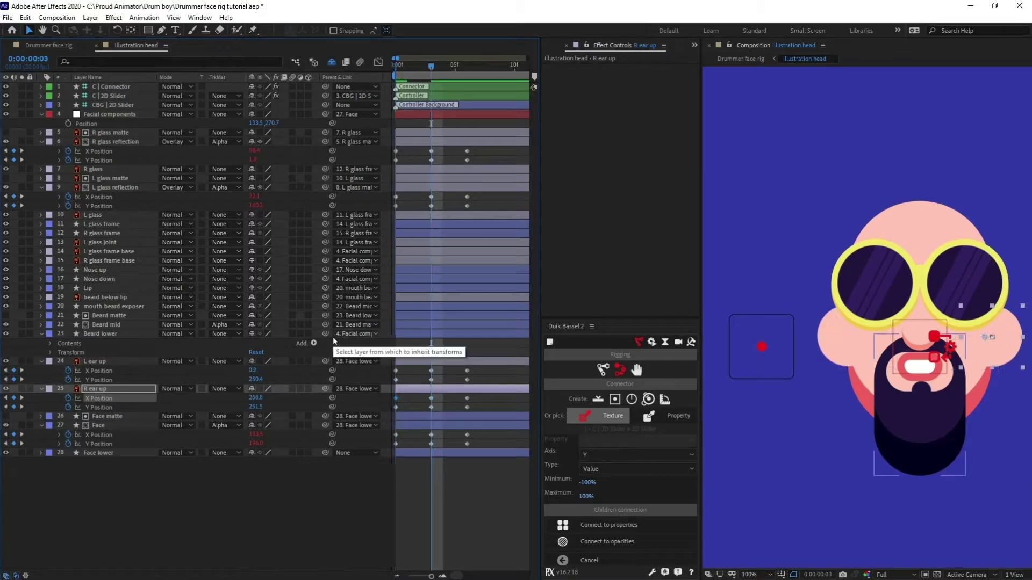
{"action": "key", "text": "k"}
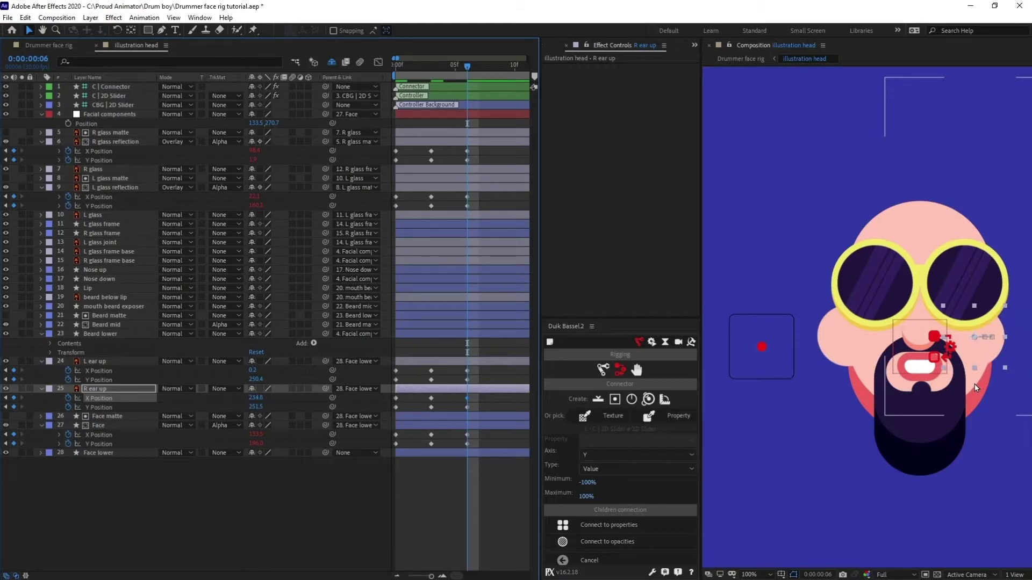
{"action": "key", "text": "Left"}
{"action": "key", "text": "Left"}
{"action": "key", "text": "Left"}
{"action": "key", "text": "Left"}
{"action": "left_click", "coordinate": [122, 363]}
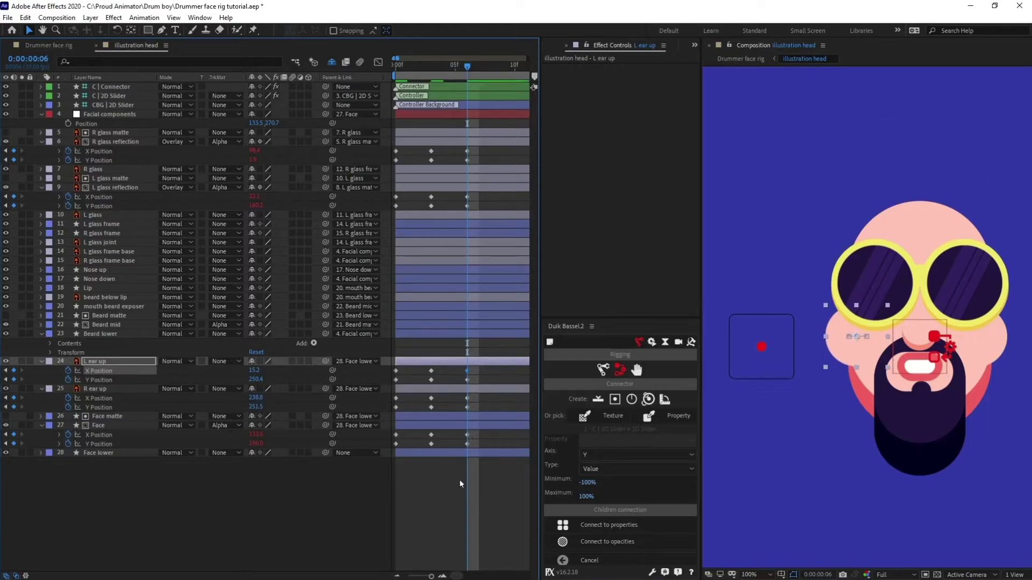
- Lower both ears' Y Position at frame 0 and raise it slightly at the frame 3 keyframe
{"action": "key", "text": "Home"}
{"action": "left_click", "coordinate": [129, 362]}
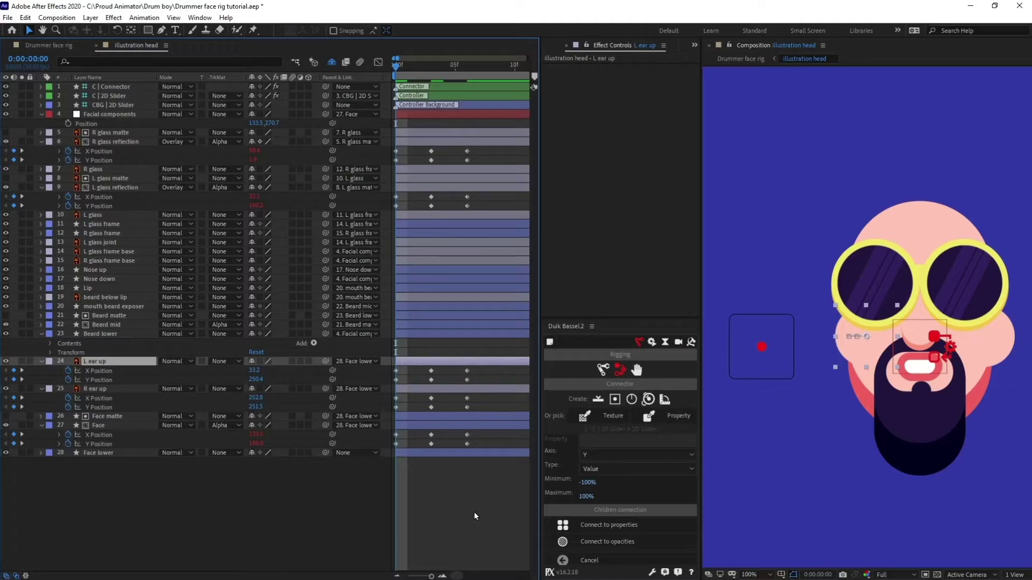
{"action": "left_click", "coordinate": [419, 390], "text": "shift"}
{"action": "key", "text": "Down"}
{"action": "key", "text": "shift+Down"}
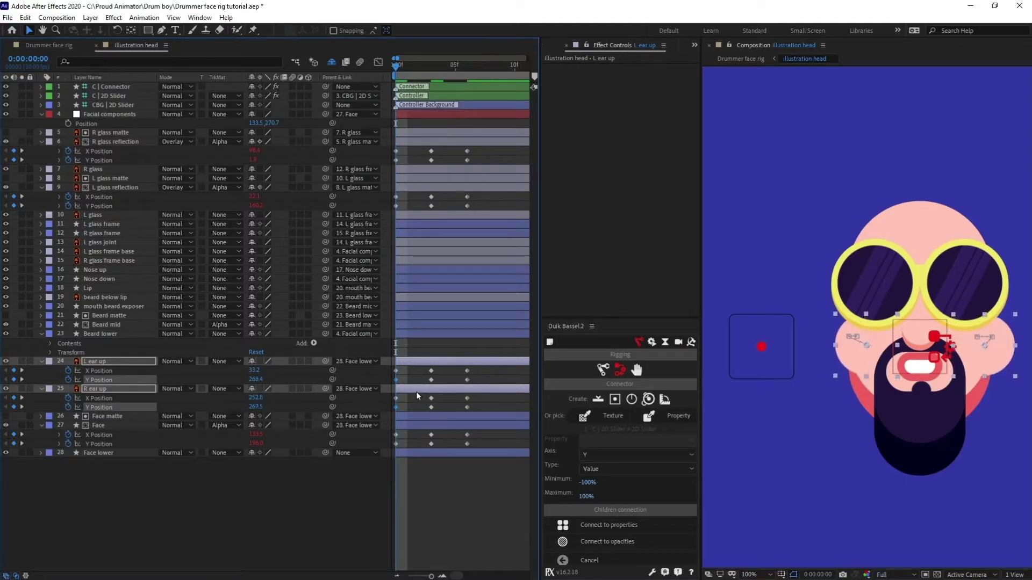
{"action": "key", "text": "k"}
{"action": "key", "text": "Up"}
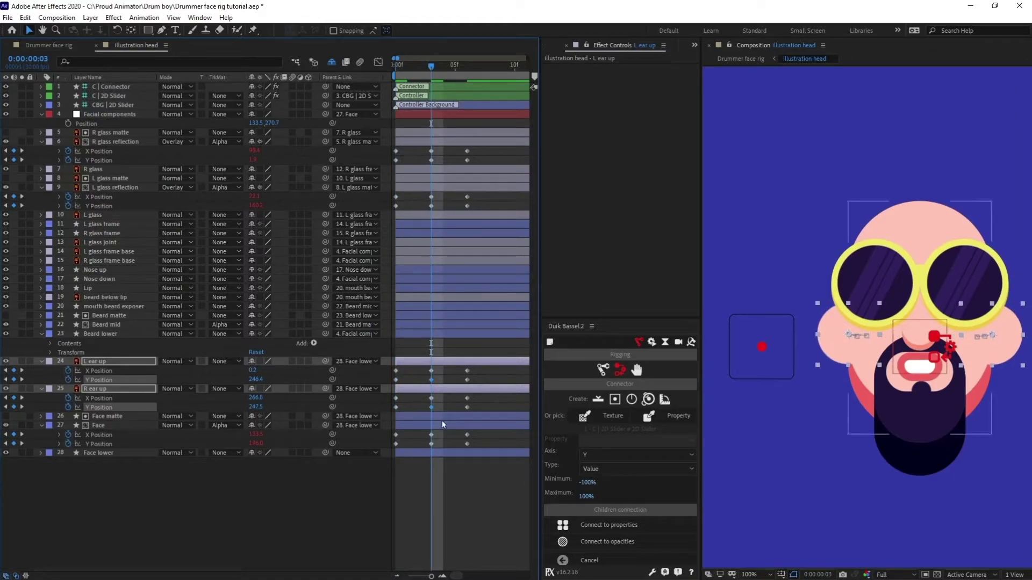
- At frame 6, raise the ears to a Y Position of 225.4 for L ear up and 226.5 for R ear up
{"action": "key", "text": "k"}
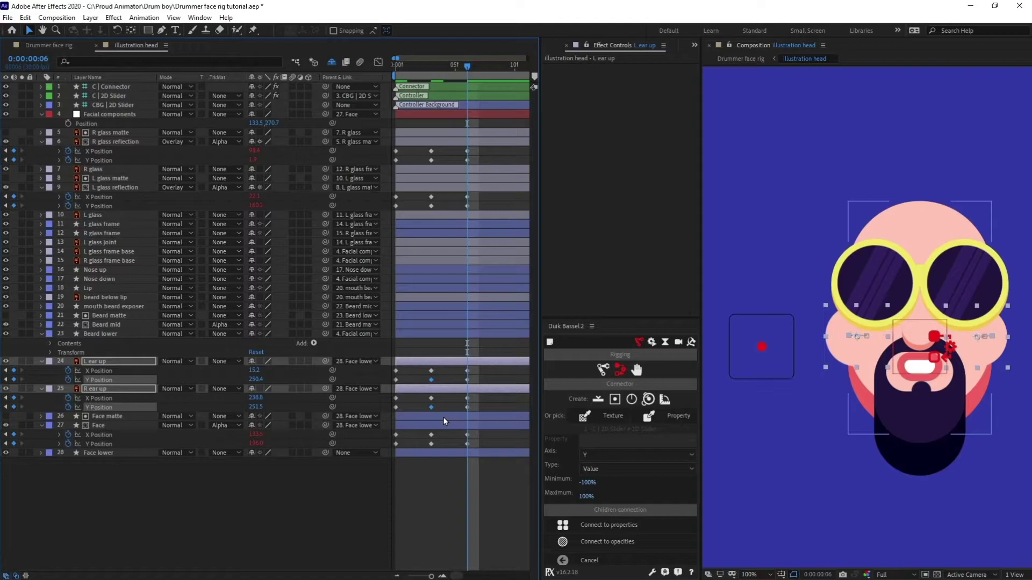
{"action": "key", "text": "shift+Up"}
{"action": "key", "text": "shift+Up"}
{"action": "key", "text": "Up"}
{"action": "key", "text": "Up"}
{"action": "key", "text": "Up"}
{"action": "key", "text": "Up"}
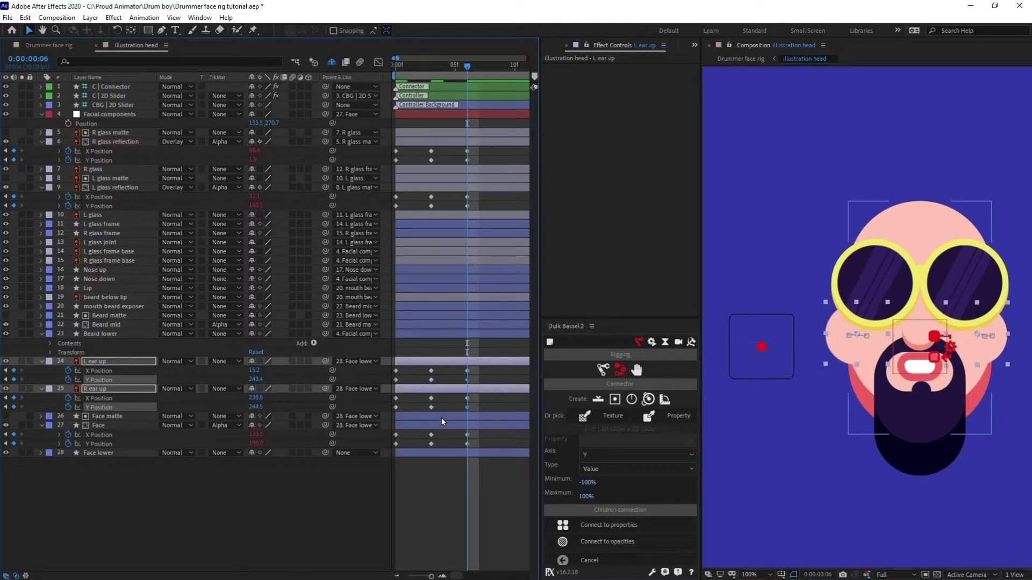
{"action": "key", "text": "Up"}
{"action": "key", "text": "Up"}
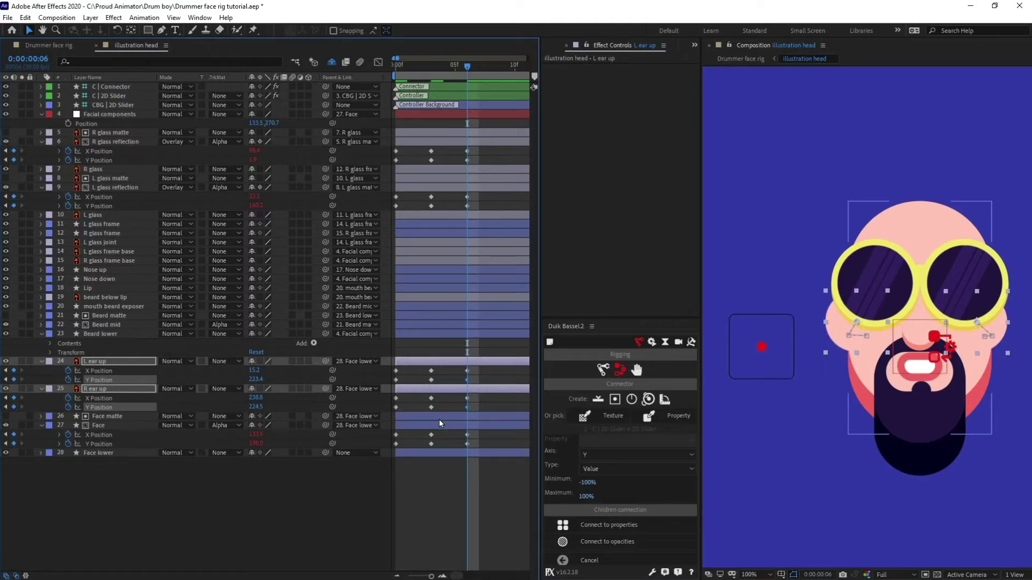
{"action": "key", "text": "Down"}
{"action": "key", "text": "Down"}
{"action": "left_click", "coordinate": [447, 491]}
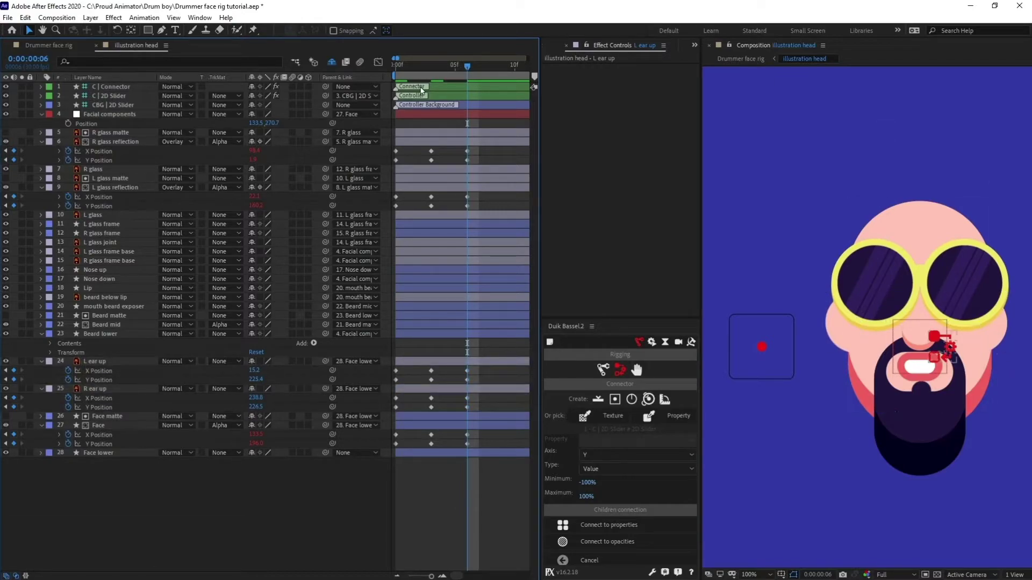
- Connect both ears' X Positions and Y Positions to the matching axes of the 2D slider
{"action": "left_click", "coordinate": [405, 69]}
{"action": "left_click", "coordinate": [108, 370]}
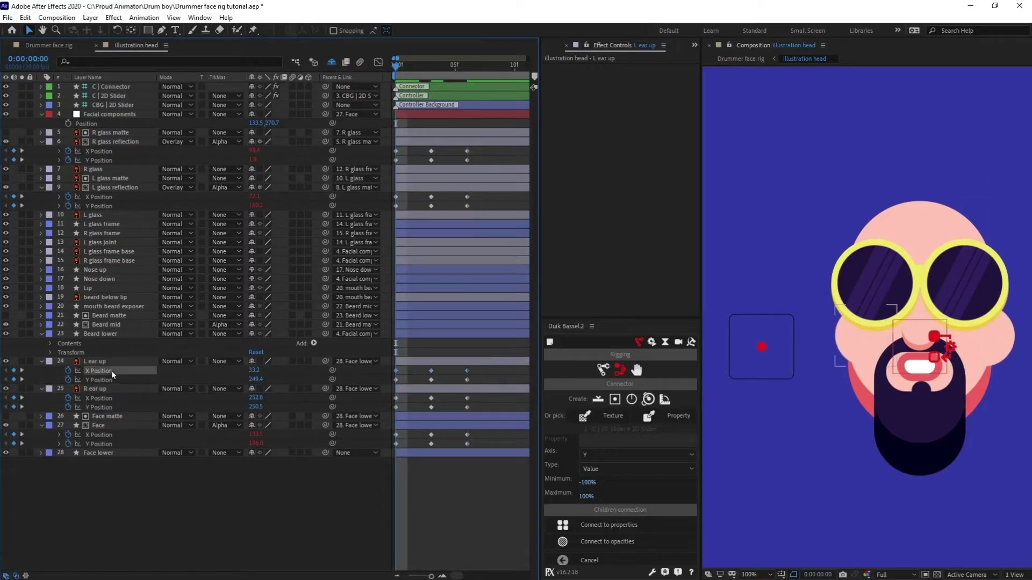
{"action": "left_click", "coordinate": [106, 399], "text": "ctrl"}
{"action": "left_click", "coordinate": [613, 525]}
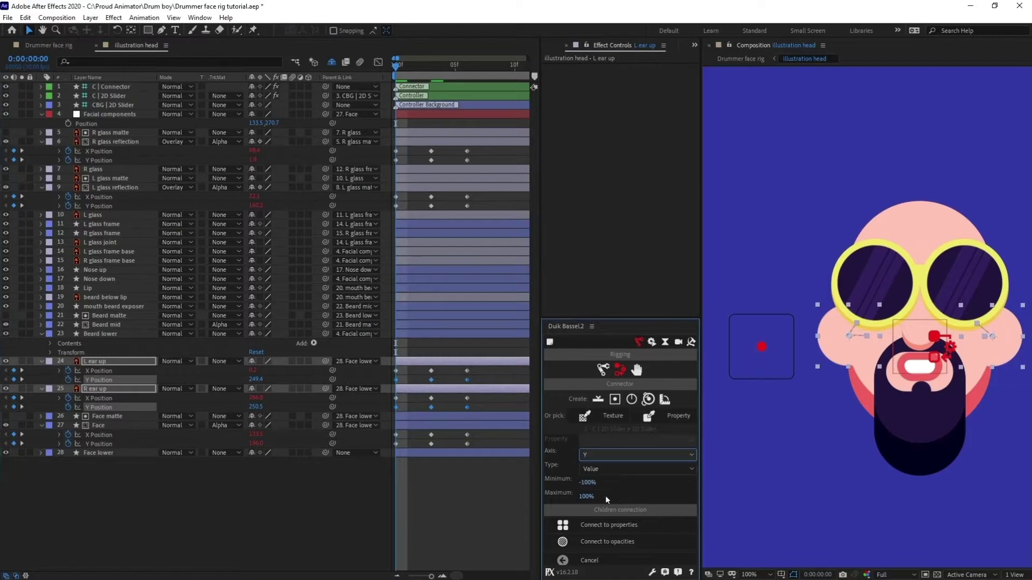
- Test the ears' movement with the 2D slider's handle and return it to its centre
{"action": "left_click", "coordinate": [120, 97]}
{"action": "left_click_drag", "start_coordinate": [762, 346], "coordinate": [734, 359]}
{"action": "key", "text": "ctrl+z"}
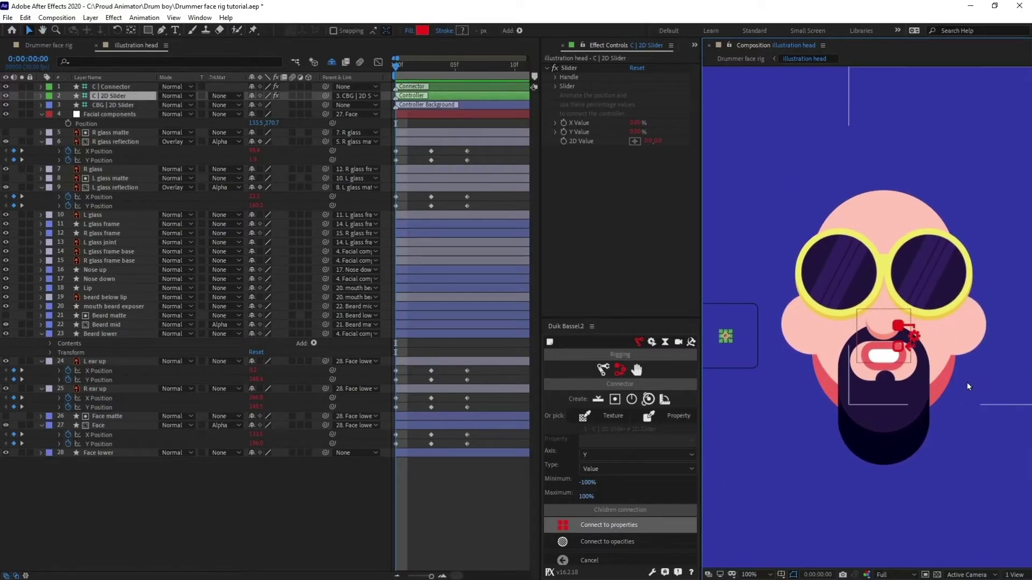
{"action": "left_click", "coordinate": [484, 504]}
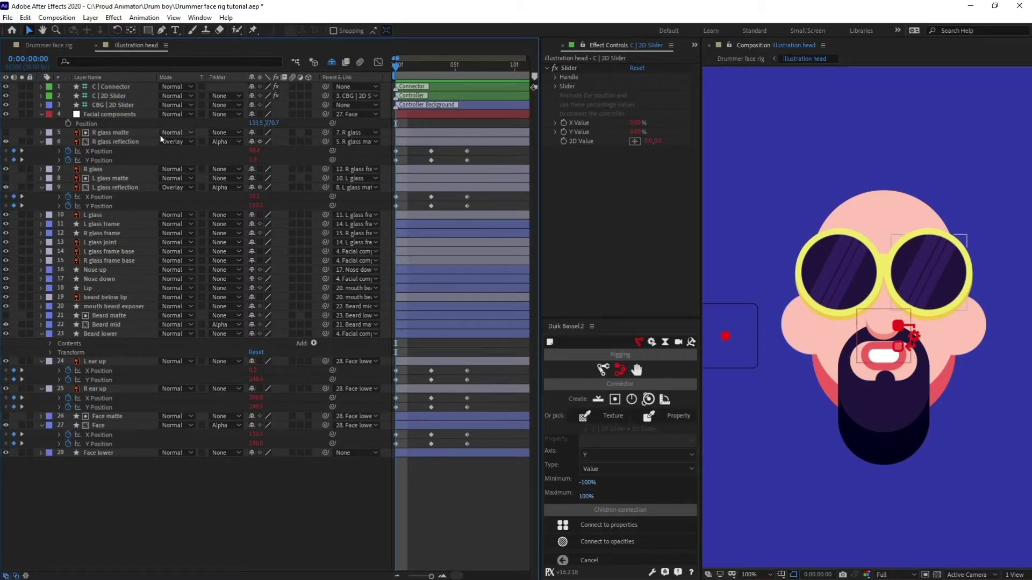
- Try moving the L glass frame slightly outward over its base and undo the move
{"action": "left_click", "coordinate": [114, 187]}
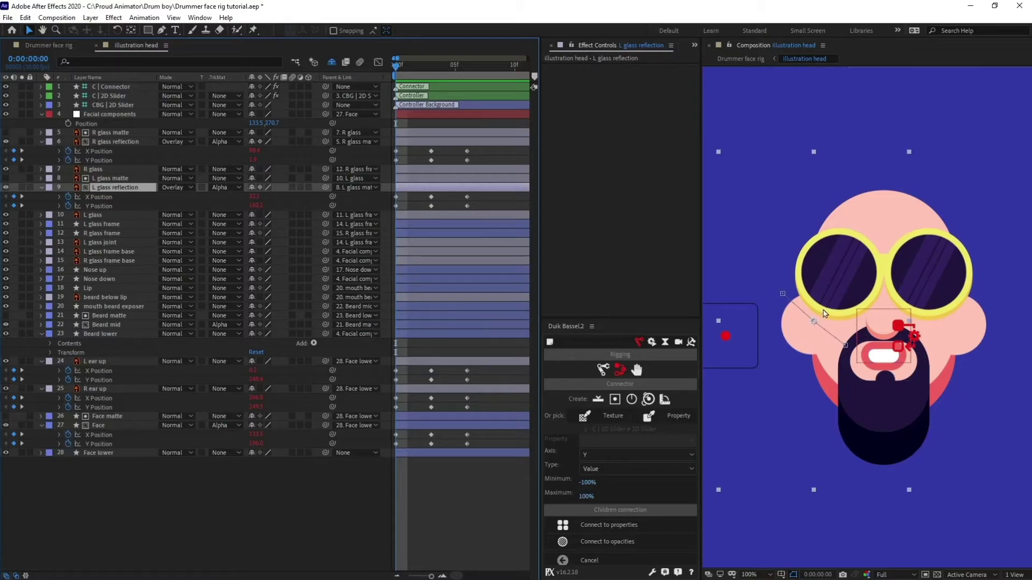
{"action": "left_click", "coordinate": [104, 243]}
{"action": "left_click", "coordinate": [108, 224]}
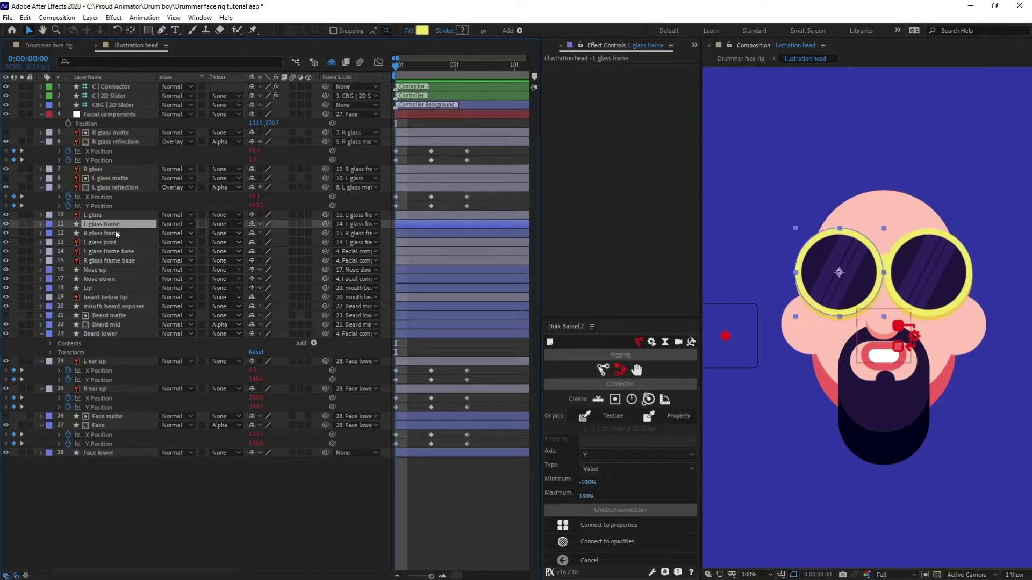
{"action": "mouse_move", "coordinate": [828, 296]}
{"action": "left_mouse_down"}
{"action": "mouse_move", "coordinate": [847, 308]}
{"action": "mouse_move", "coordinate": [828, 301]}
{"action": "left_mouse_up"}
{"action": "key", "text": "ctrl+z"}
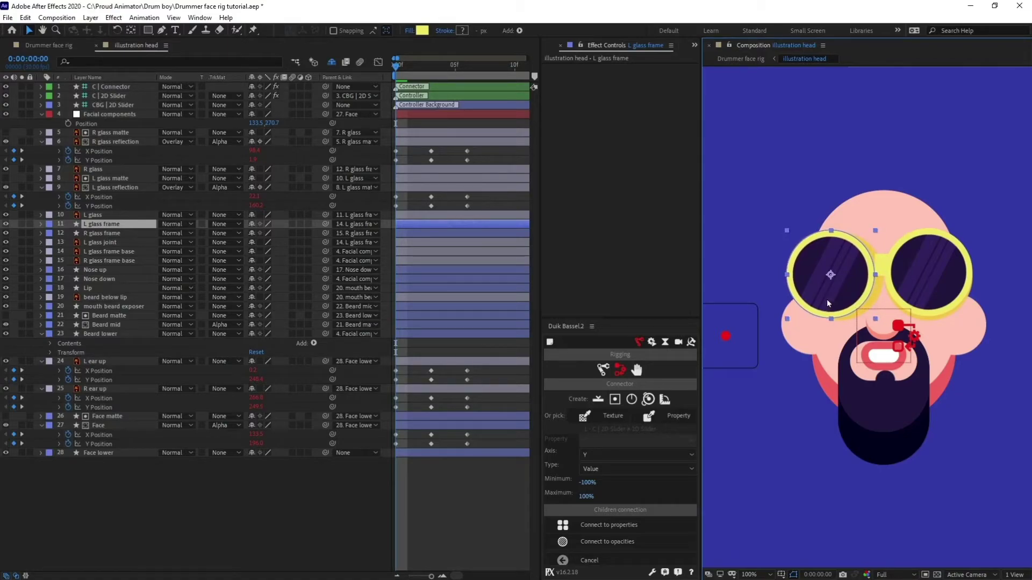
{"action": "key", "text": "ctrl+z"}
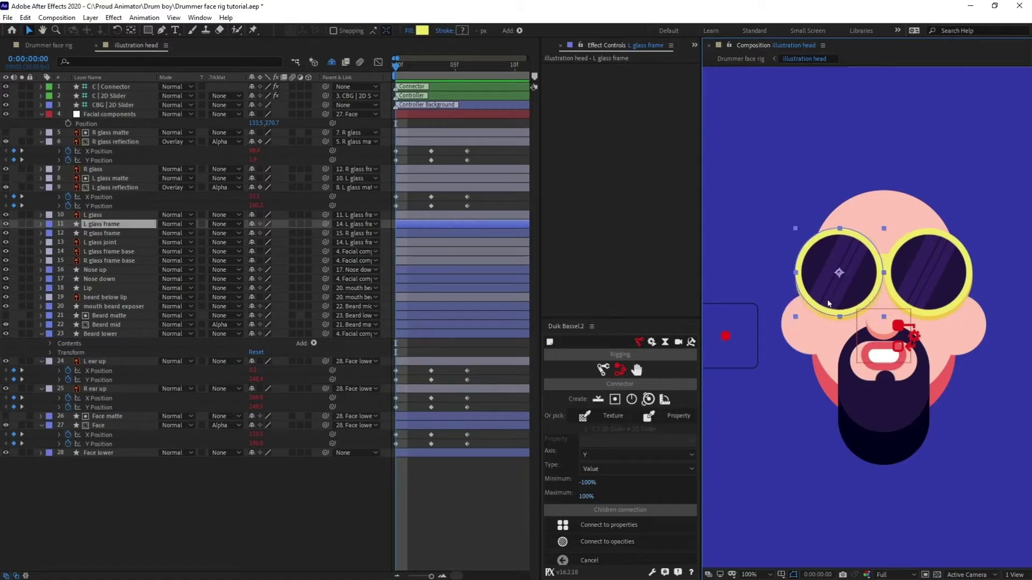
- Create a shape layer from the L glass joint vector layer and delete the original vector layer
{"action": "left_click", "coordinate": [114, 243]}
{"action": "right_click", "coordinate": [114, 244]}
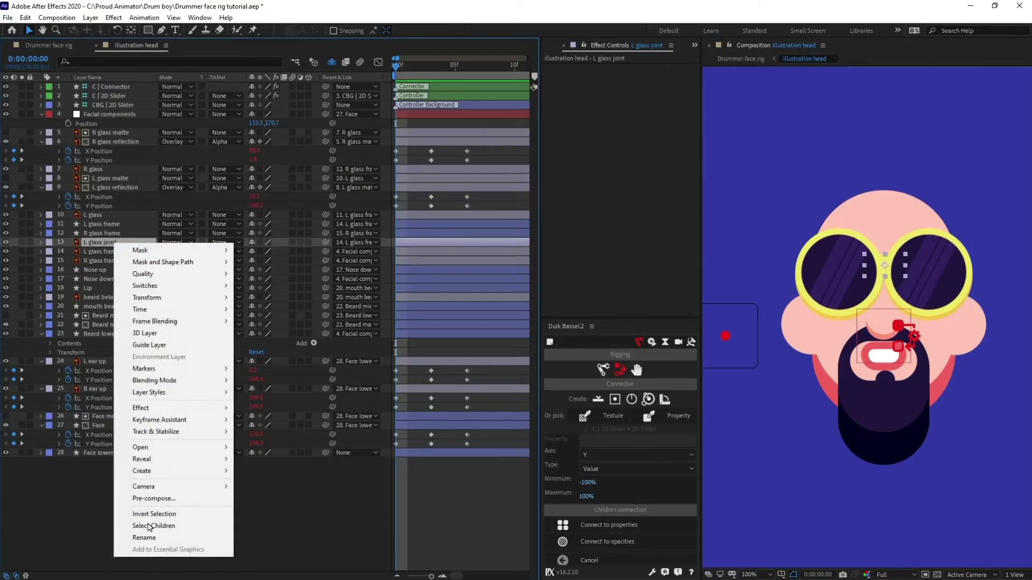
{"action": "mouse_move", "coordinate": [162, 470]}
{"action": "left_click", "coordinate": [293, 507]}
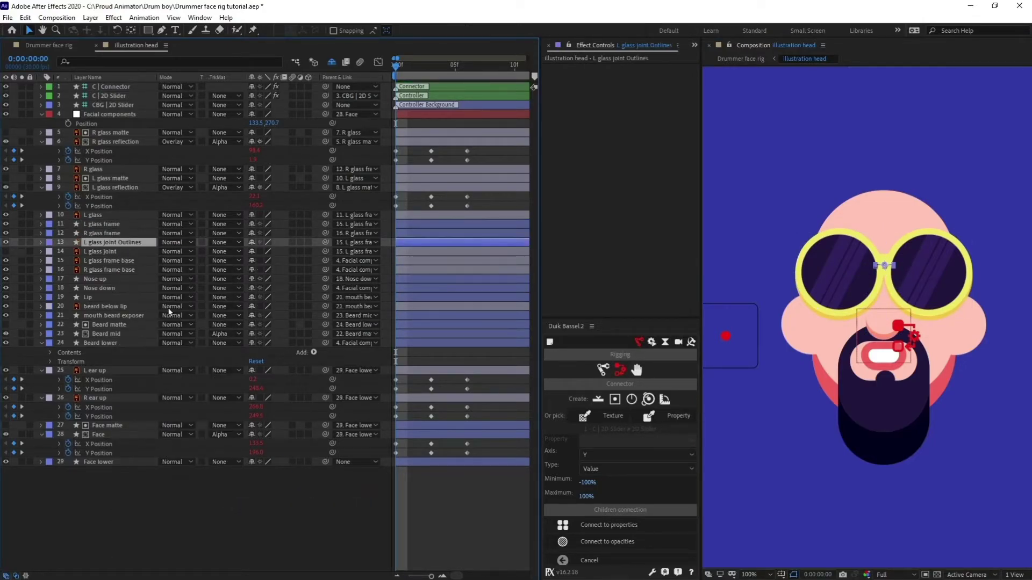
{"action": "left_click", "coordinate": [95, 254]}
{"action": "key", "text": "Delete"}
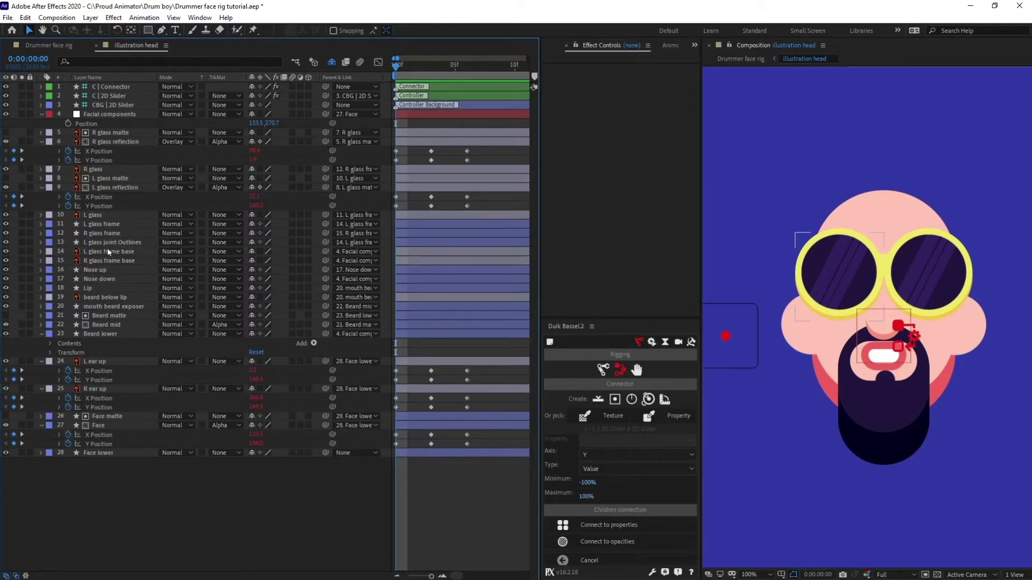
- Rename the L glass joint Outlines layer as L glass joint
{"action": "left_click", "coordinate": [111, 245]}
{"action": "key", "text": "Return"}
{"action": "key", "text": "End"}
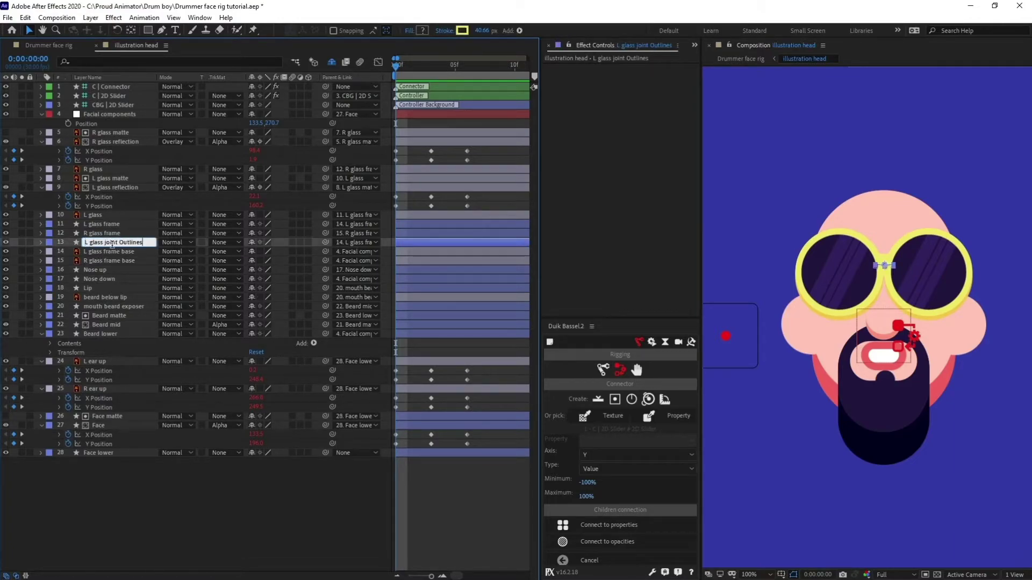
{"action": "key", "text": "BackSpace"}
{"action": "key", "text": "BackSpace"}
{"action": "key", "text": "BackSpace"}
{"action": "key", "text": "BackSpace"}
{"action": "key", "text": "BackSpace"}
{"action": "key", "text": "Return"}
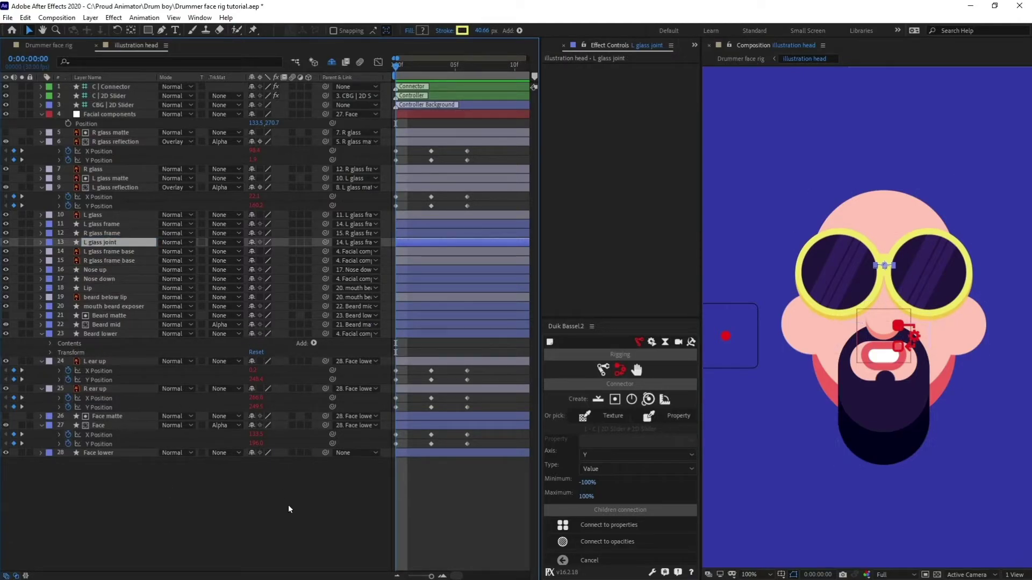
- Duplicate the L and R glass frame base layers and place each copy directly above its matching glass frame layer
{"action": "left_click", "coordinate": [273, 539]}
{"action": "left_click", "coordinate": [110, 244]}
{"action": "left_click", "coordinate": [124, 251]}
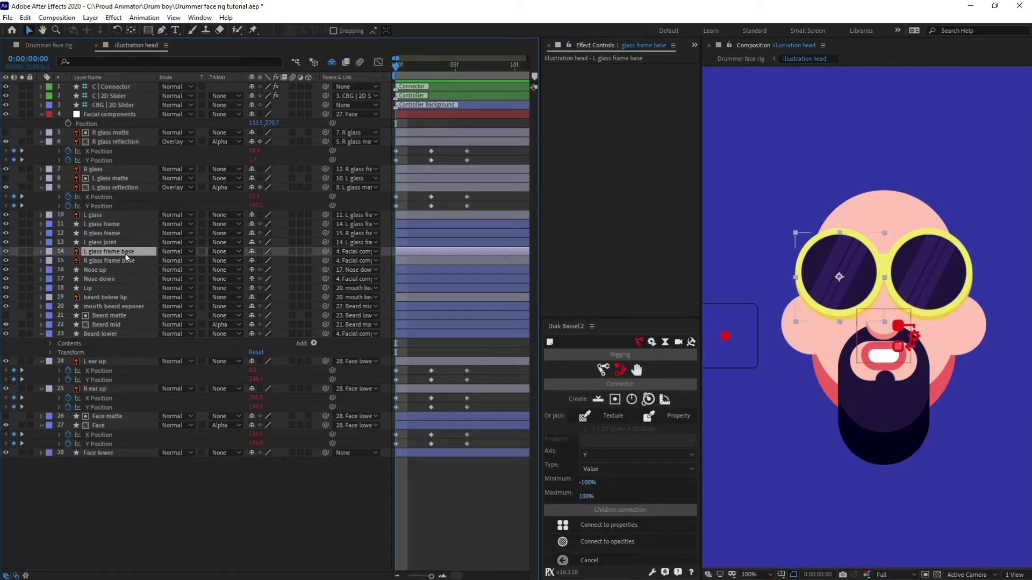
{"action": "key", "text": "ctrl+d"}
{"action": "left_click", "coordinate": [111, 267]}
{"action": "key", "text": "ctrl+d"}
{"action": "left_click_drag", "start_coordinate": [118, 250], "coordinate": [127, 221]}
{"action": "left_click_drag", "start_coordinate": [129, 272], "coordinate": [135, 243]}
- Rename the copy above the R glass frame as R glass frame matte
{"action": "key", "text": "Return"}
{"action": "key", "text": "BackSpace"}
{"action": "key", "text": "BackSpace"}
{"action": "key", "text": "BackSpace"}
{"action": "key", "text": "BackSpace"}
{"action": "key", "text": "BackSpace"}
{"action": "type", "text": "matte"}
{"action": "key", "text": "Return"}
- Rename the copy above the L glass frame as L glass frame matte
{"action": "key", "text": "ctrl+Up"}
{"action": "key", "text": "ctrl+Up"}
{"action": "key", "text": "Return"}
{"action": "key", "text": "End"}
{"action": "key", "text": "BackSpace"}
{"action": "key", "text": "BackSpace"}
{"action": "key", "text": "BackSpace"}
{"action": "key", "text": "BackSpace"}
{"action": "key", "text": "BackSpace"}
{"action": "key", "text": "BackSpace"}
{"action": "type", "text": "matte"}
{"action": "key", "text": "Return"}
- Set the track mattes of the L glass frame and R glass frame to Alpha Matte using their new matte layers
{"action": "key", "text": "ctrl+Down"}
{"action": "left_click", "coordinate": [224, 233]}
{"action": "left_click", "coordinate": [240, 257]}
{"action": "left_click", "coordinate": [140, 253]}
{"action": "left_click", "coordinate": [223, 252]}
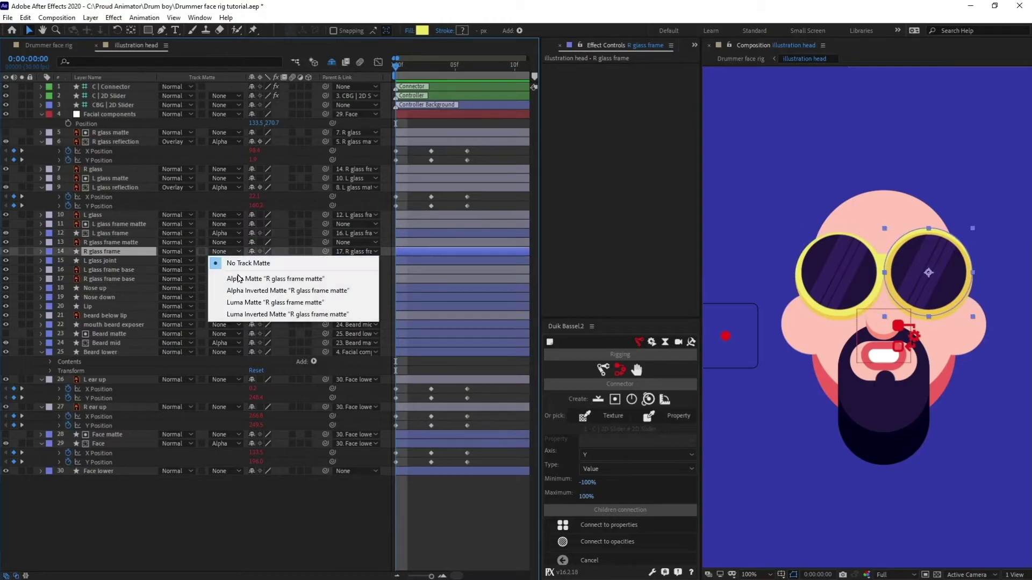
{"action": "left_click", "coordinate": [263, 275]}
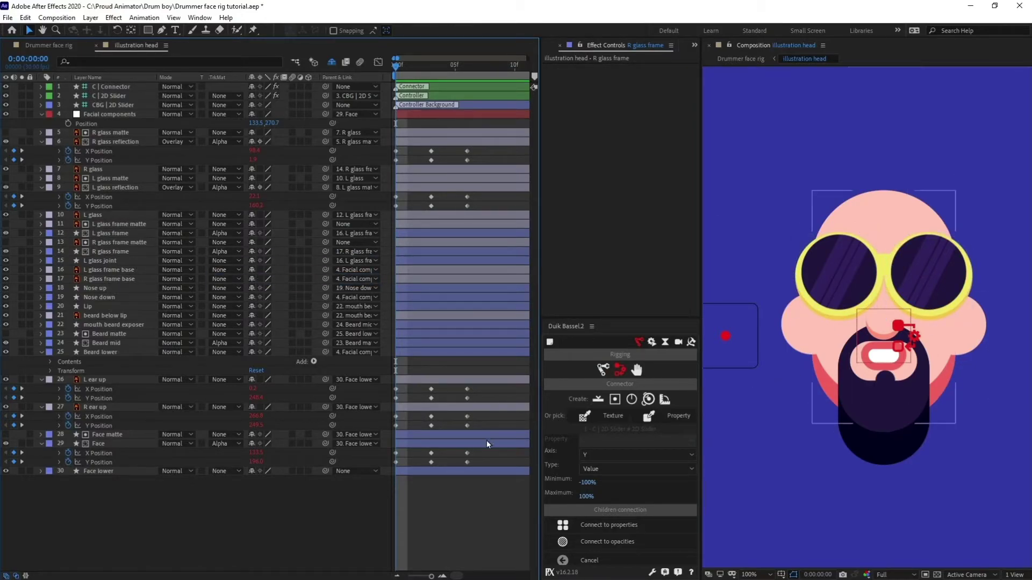
- Parent the R glass frame matte to the R glass frame base and the L glass frame matte to the L glass frame base
{"action": "left_click", "coordinate": [129, 224]}
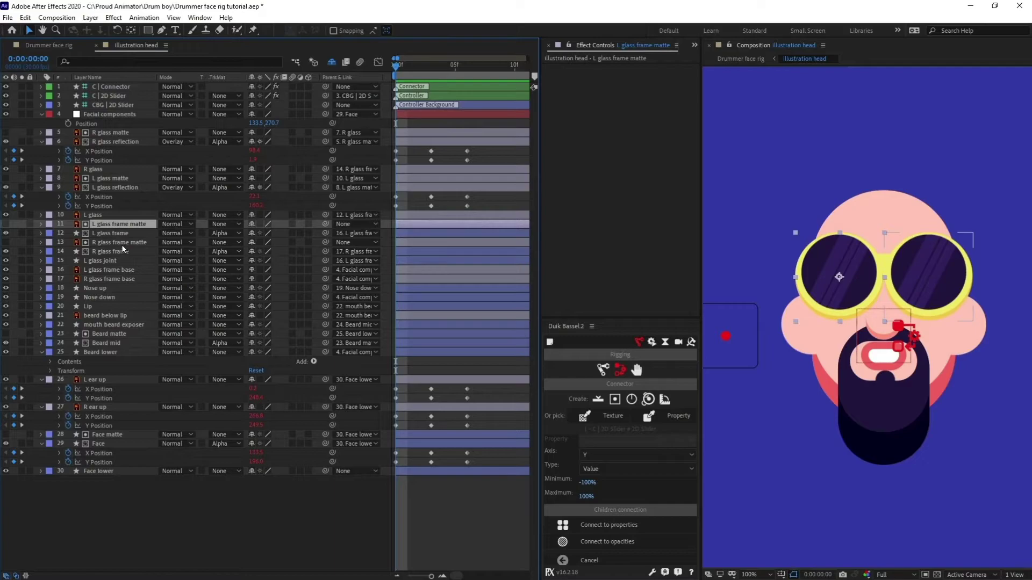
{"action": "left_click", "coordinate": [123, 243], "text": "ctrl"}
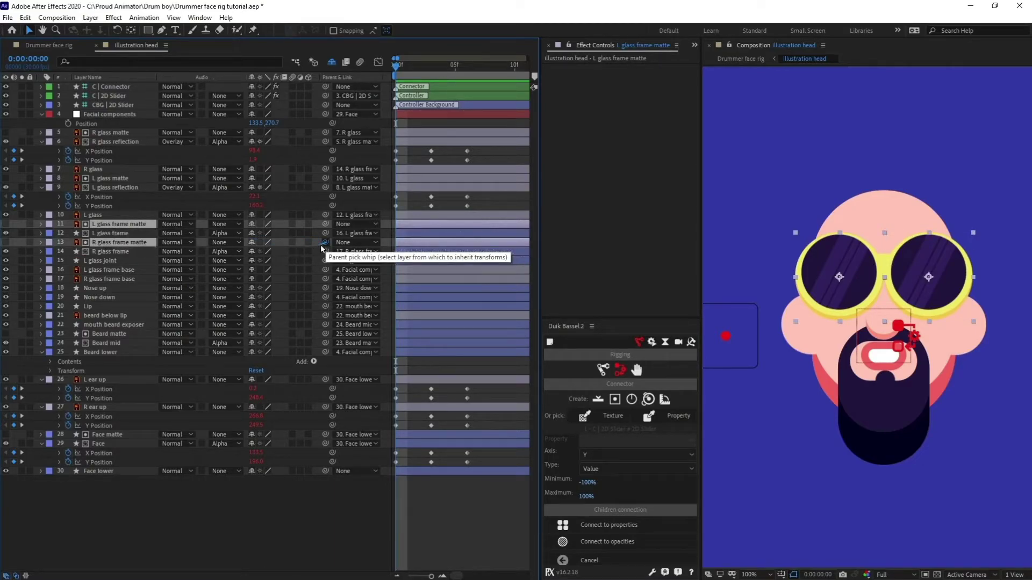
{"action": "left_click_drag", "start_coordinate": [325, 243], "coordinate": [134, 278]}
{"action": "left_click", "coordinate": [130, 235]}
{"action": "left_click_drag", "start_coordinate": [325, 224], "coordinate": [132, 270]}
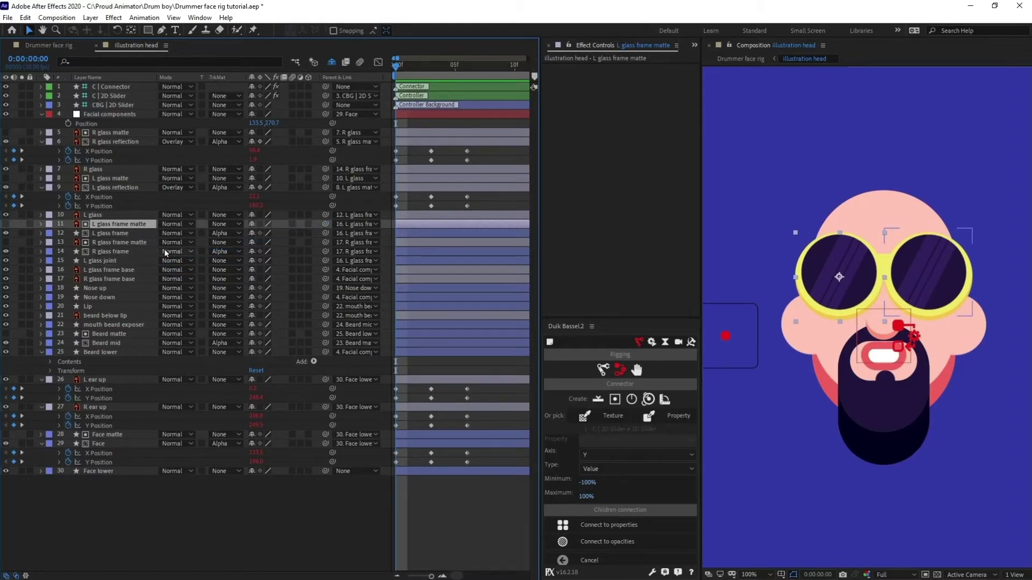
- Add Position keyframes at frame 0 to the L and R glass frame layers and the L and R glass layers
{"action": "left_click", "coordinate": [117, 235]}
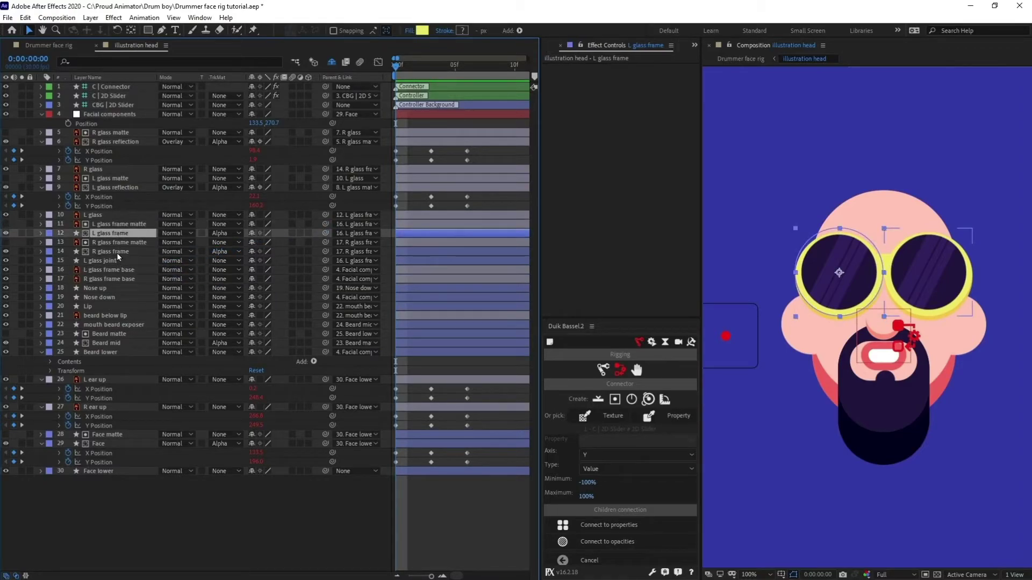
{"action": "left_click", "coordinate": [117, 252], "text": "ctrl"}
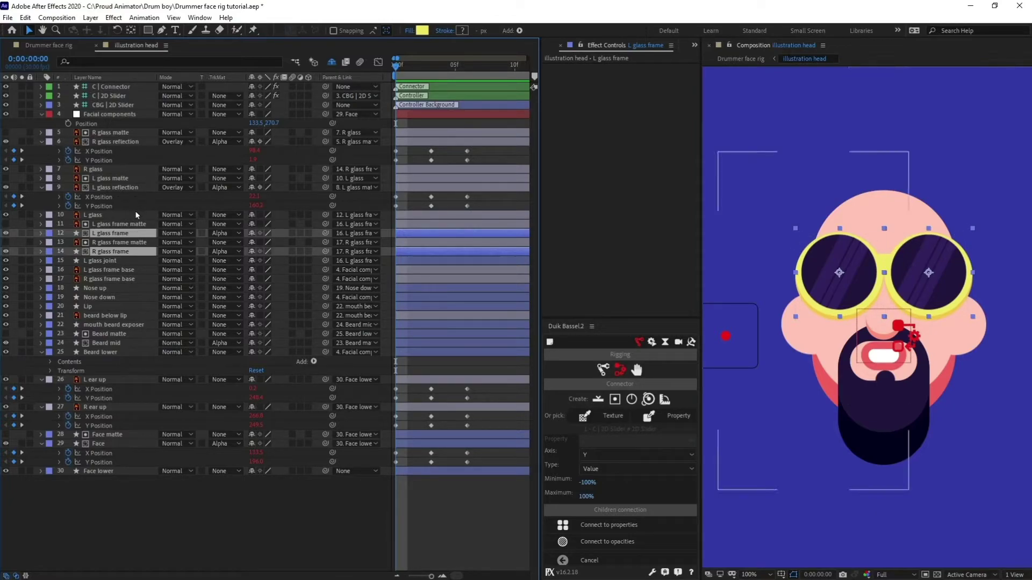
{"action": "left_click", "coordinate": [112, 214], "text": "ctrl"}
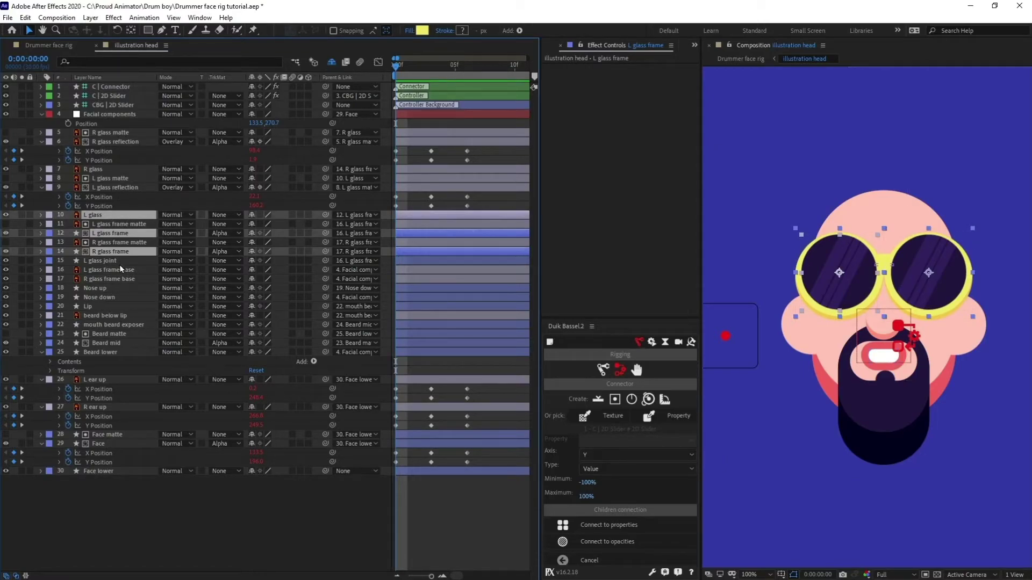
{"action": "left_click", "coordinate": [101, 169], "text": "ctrl"}
{"action": "key", "text": "p"}
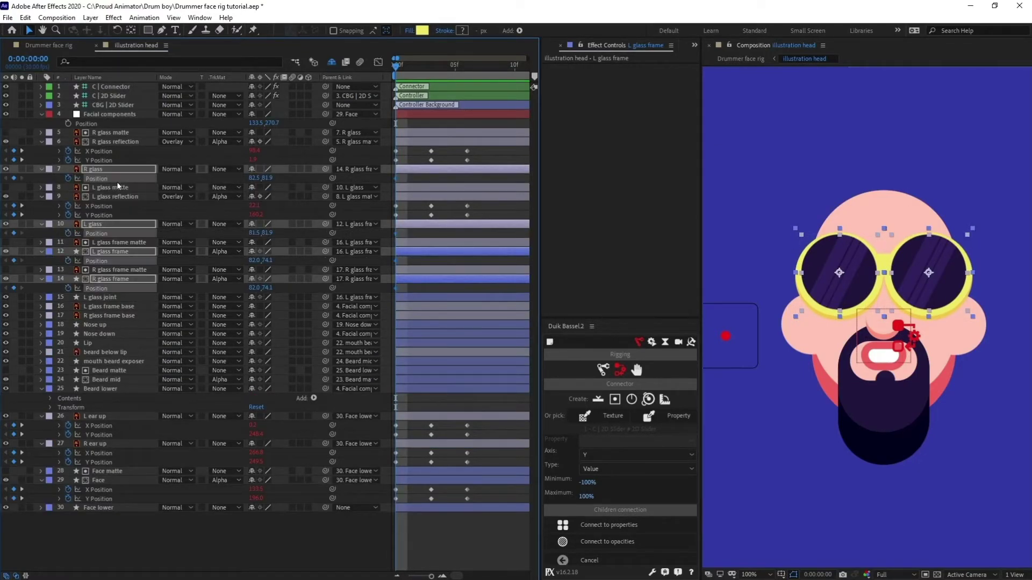
- Separate the Position dimensions of the glass and glass frame layers and collapse both glass reflection layers
{"action": "right_click", "coordinate": [117, 181]}
{"action": "left_click", "coordinate": [143, 210]}
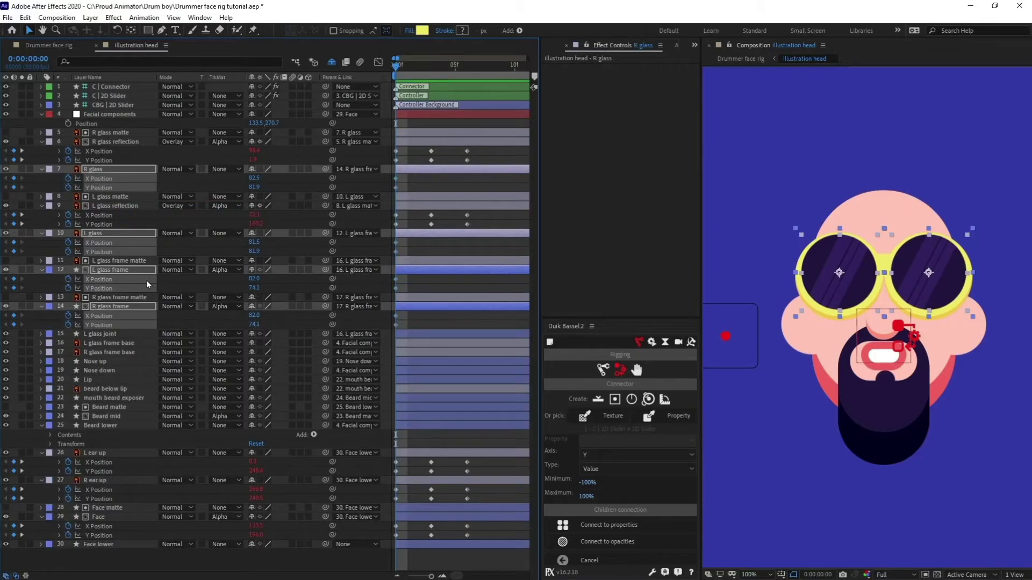
{"action": "left_click", "coordinate": [111, 206]}
{"action": "left_click", "coordinate": [116, 142], "text": "ctrl"}
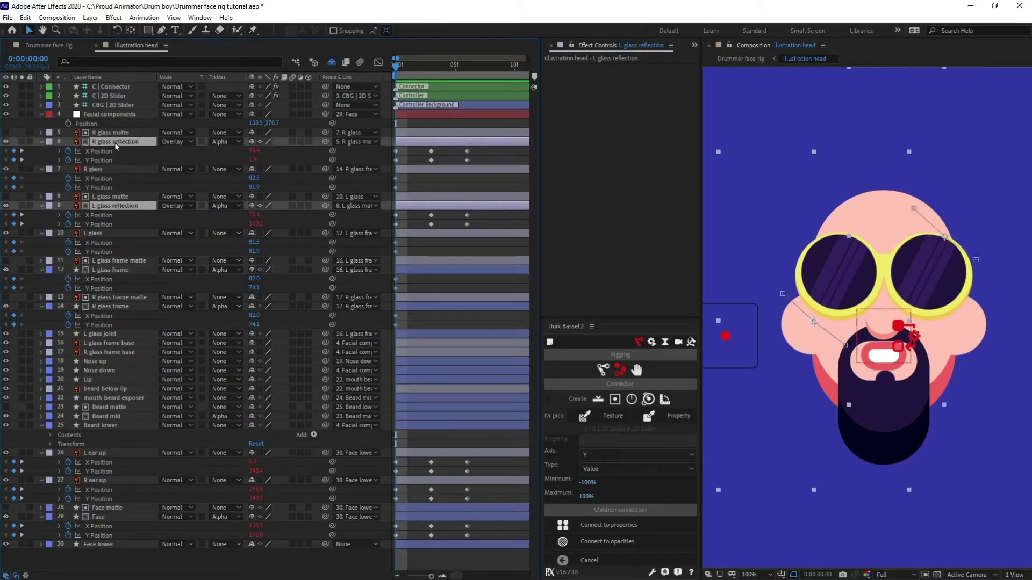
{"action": "left_click", "coordinate": [41, 142]}
- Add X and Y Position keyframes at frames 3 and 6 to the L and R glass and L and R glass frame layers
{"action": "left_click", "coordinate": [452, 211]}
{"action": "key", "text": "k"}
{"action": "left_click_drag", "start_coordinate": [13, 160], "coordinate": [17, 273]}
{"action": "key", "text": "k"}
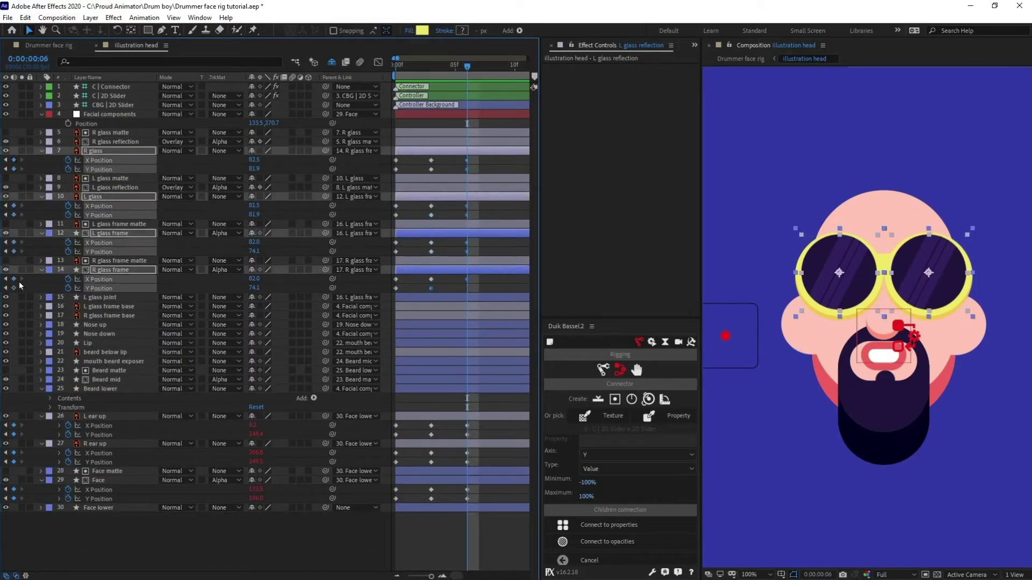
{"action": "left_click", "coordinate": [498, 161]}
{"action": "key", "text": "Home"}
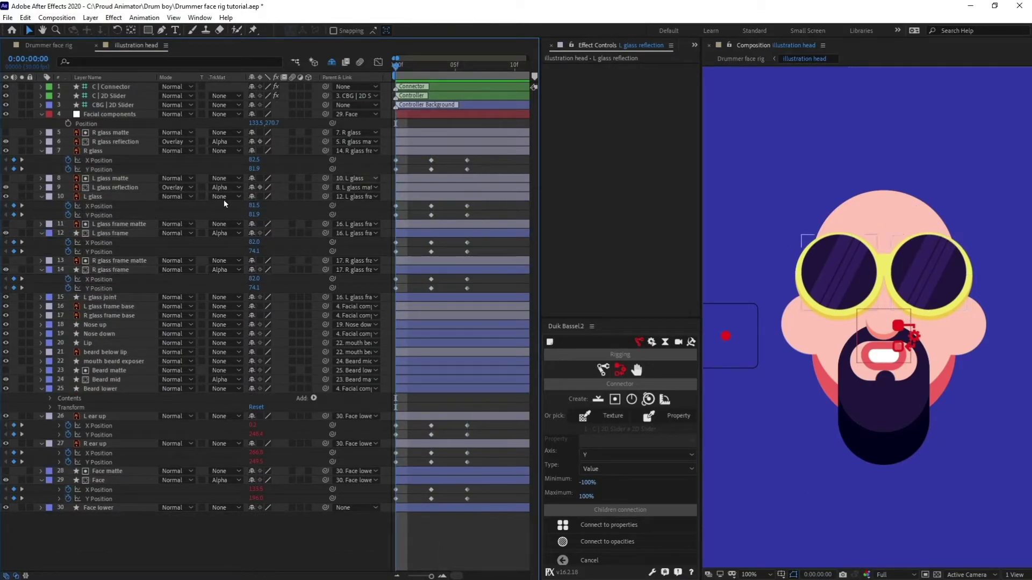
- At frame 3, lower the L and R glass frames to Y Position 80.1 and the two glasses to 82.9
{"action": "left_click", "coordinate": [124, 151]}
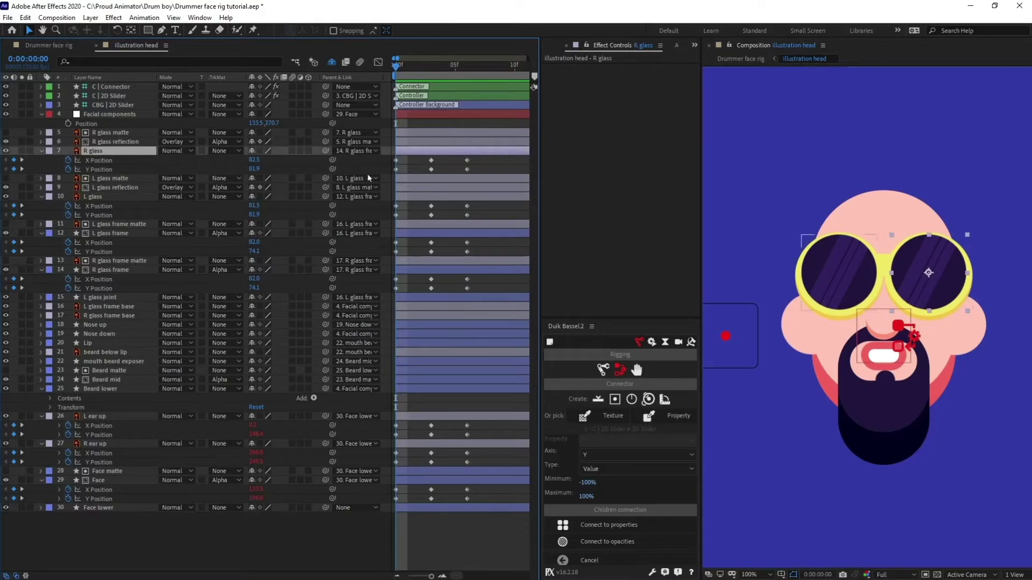
{"action": "key", "text": "k"}
{"action": "left_click", "coordinate": [131, 272]}
{"action": "left_click", "coordinate": [128, 234], "text": "ctrl"}
{"action": "key", "text": "Down"}
{"action": "key", "text": "Down"}
{"action": "key", "text": "Down"}
{"action": "key", "text": "Down"}
{"action": "key", "text": "Down"}
{"action": "key", "text": "Down"}
{"action": "left_click", "coordinate": [433, 151]}
{"action": "left_click", "coordinate": [125, 200], "text": "ctrl"}
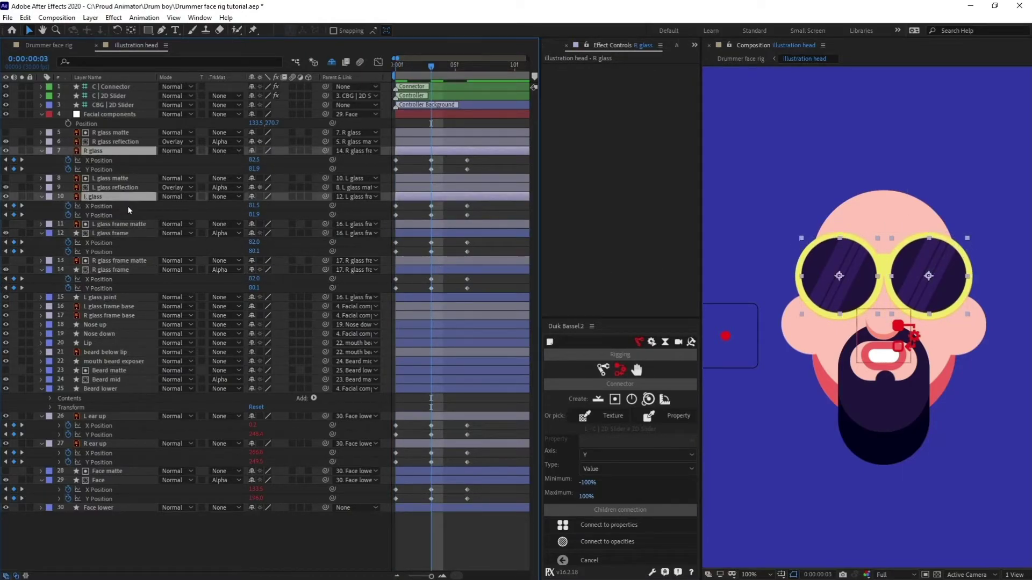
{"action": "key", "text": "Down"}
- At frame 6, lower the L and R glass frames to Y Position 88.1 and the two glasses to 83.9
{"action": "key", "text": "k"}
{"action": "left_click_drag", "start_coordinate": [460, 291], "coordinate": [473, 159]}
{"action": "key", "text": "Down"}
{"action": "key", "text": "Down"}
{"action": "key", "text": "Down"}
{"action": "key", "text": "Down"}
{"action": "key", "text": "Down"}
{"action": "key", "text": "Down"}
{"action": "key", "text": "Down"}
{"action": "key", "text": "Down"}
{"action": "key", "text": "Down"}
{"action": "key", "text": "Down"}
{"action": "key", "text": "Down"}
{"action": "key", "text": "Down"}
{"action": "key", "text": "Down"}
{"action": "key", "text": "Down"}
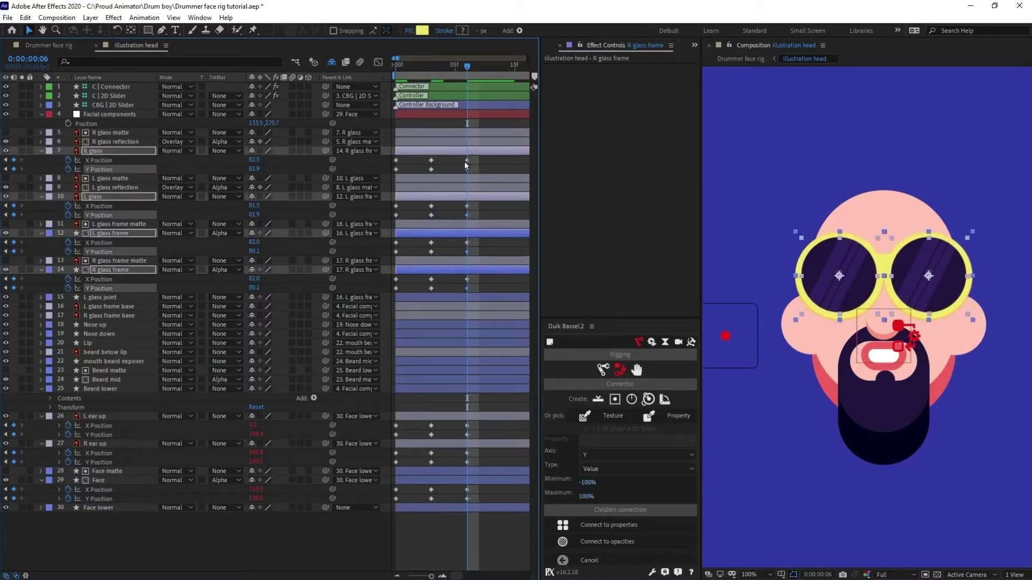
{"action": "left_click", "coordinate": [477, 159]}
{"action": "left_click", "coordinate": [478, 151]}
{"action": "left_click", "coordinate": [483, 197], "text": "ctrl"}
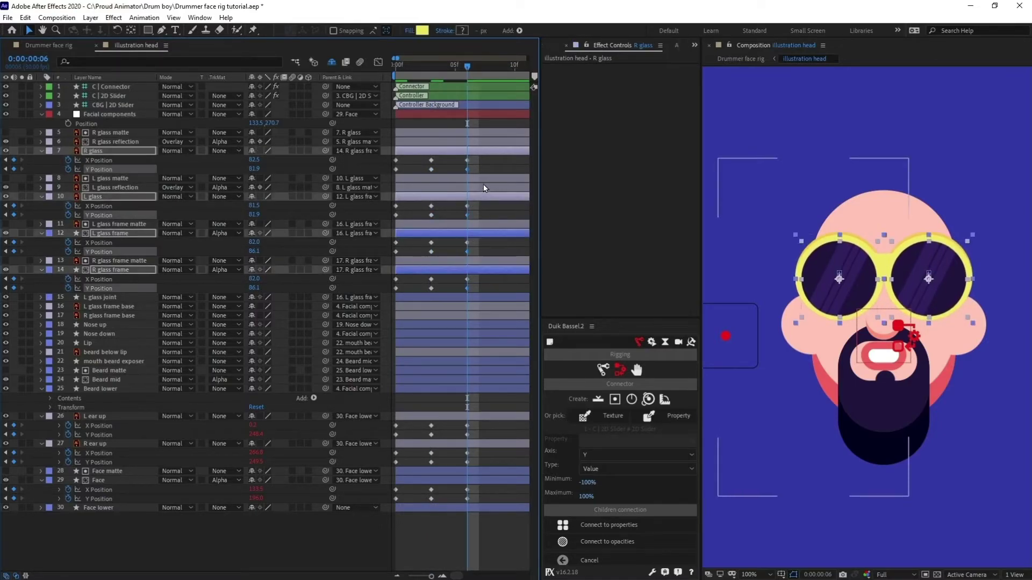
{"action": "key", "text": "Down"}
{"action": "left_click", "coordinate": [485, 166]}
- At frame 0, shift the L and R glass frames with their glasses left to X Position 75
{"action": "key", "text": "j"}
{"action": "key", "text": "j"}
{"action": "left_click", "coordinate": [408, 151]}
{"action": "left_click", "coordinate": [411, 200], "text": "ctrl"}
{"action": "left_click", "coordinate": [414, 233], "text": "ctrl"}
{"action": "left_click", "coordinate": [408, 271], "text": "ctrl"}
{"action": "key", "text": "Left"}
{"action": "key", "text": "Left"}
{"action": "key", "text": "Left"}
{"action": "key", "text": "Left"}
{"action": "key", "text": "Left"}
{"action": "key", "text": "Left"}
{"action": "key", "text": "Left"}
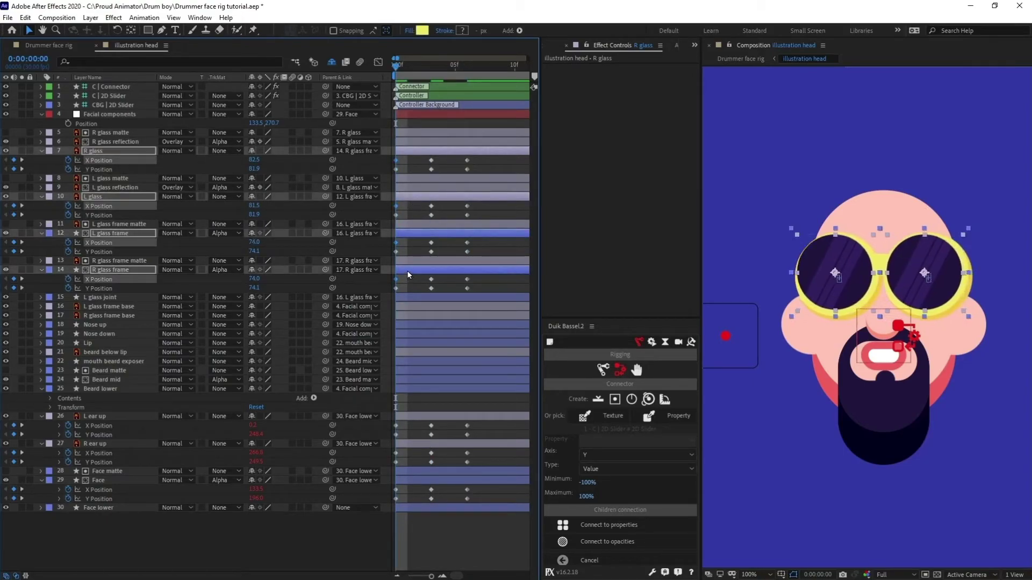
- At frame 6, shift the L and R glass frames with their glasses about 7 px to the right
{"action": "left_click", "coordinate": [479, 173]}
{"action": "key", "text": "k"}
{"action": "key", "text": "k"}
{"action": "left_click", "coordinate": [479, 270]}
{"action": "left_click", "coordinate": [478, 234], "text": "ctrl"}
{"action": "left_click", "coordinate": [478, 196], "text": "ctrl"}
{"action": "left_click", "coordinate": [478, 152], "text": "ctrl"}
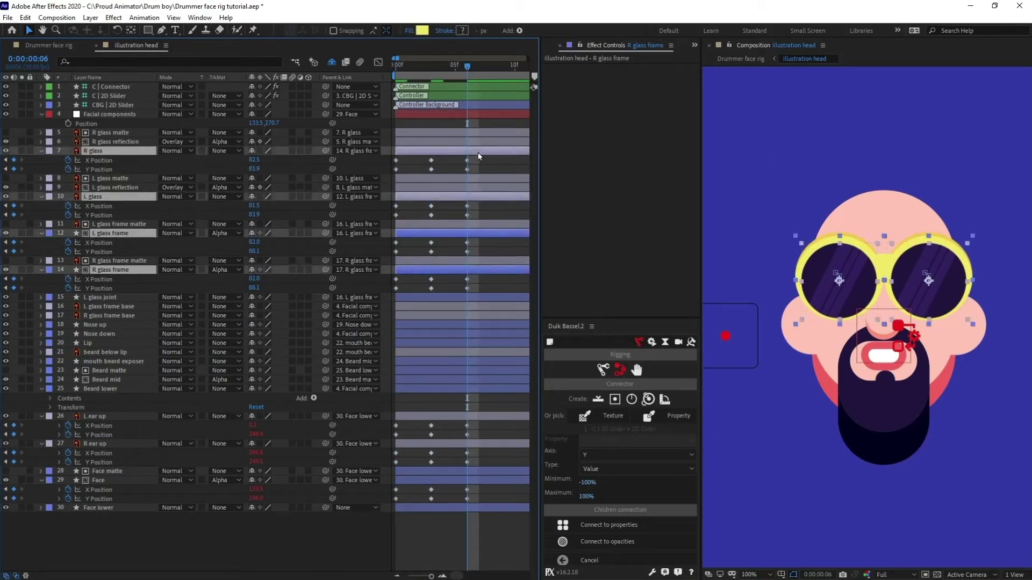
{"action": "key", "text": "Right"}
{"action": "key", "text": "Right"}
{"action": "key", "text": "Right"}
{"action": "key", "text": "Right"}
{"action": "key", "text": "Right"}
{"action": "key", "text": "Right"}
{"action": "key", "text": "Right"}
{"action": "left_click", "coordinate": [1000, 341]}
- Connect the X Position keyframes of both glasses and both glass frames to the 2D slider's X axis
{"action": "key", "text": "Home"}
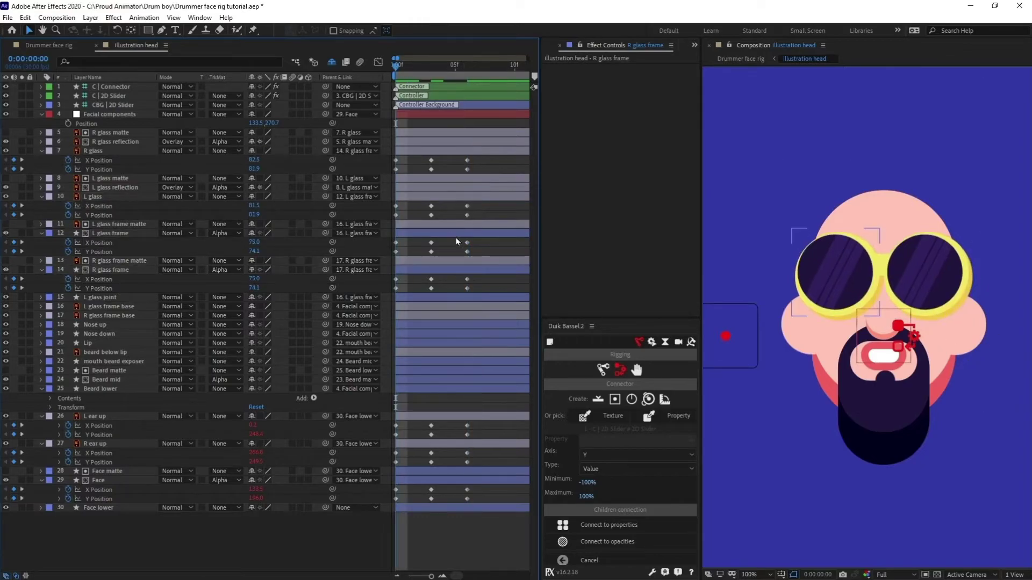
{"action": "left_click_drag", "start_coordinate": [472, 160], "coordinate": [374, 160]}
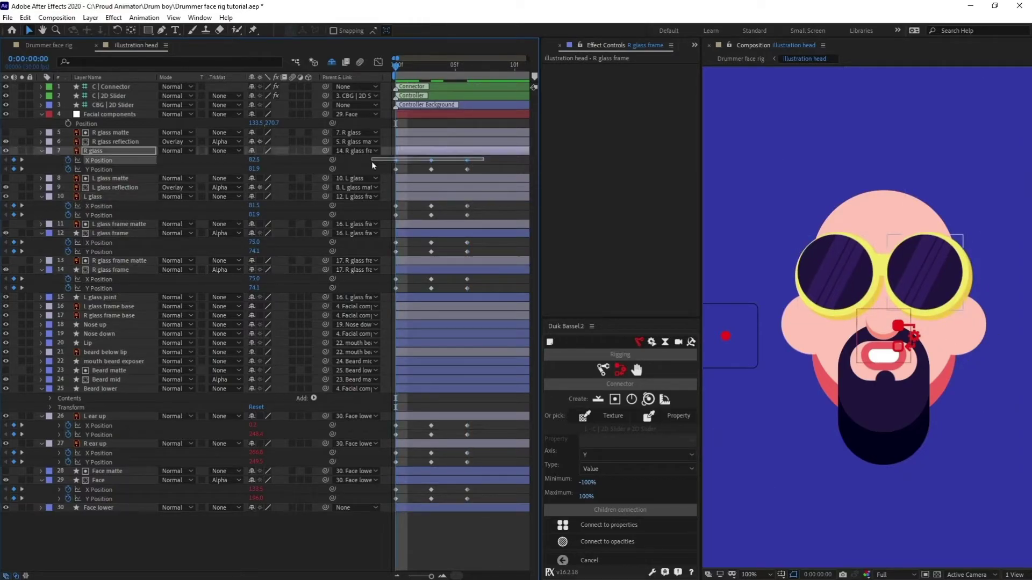
{"action": "left_click_drag", "start_coordinate": [478, 205], "coordinate": [395, 209]}
{"action": "left_click_drag", "start_coordinate": [478, 240], "coordinate": [376, 244]}
{"action": "left_click_drag", "start_coordinate": [476, 276], "coordinate": [388, 280]}
{"action": "left_click", "coordinate": [637, 454]}
{"action": "left_click", "coordinate": [636, 468]}
{"action": "left_click", "coordinate": [620, 525]}
- Connect the Y Position keyframes of both glasses and both glass frames to the 2D slider's Y axis
{"action": "left_click_drag", "start_coordinate": [475, 166], "coordinate": [390, 172]}
{"action": "left_click_drag", "start_coordinate": [477, 213], "coordinate": [410, 225]}
{"action": "left_click_drag", "start_coordinate": [478, 248], "coordinate": [391, 255]}
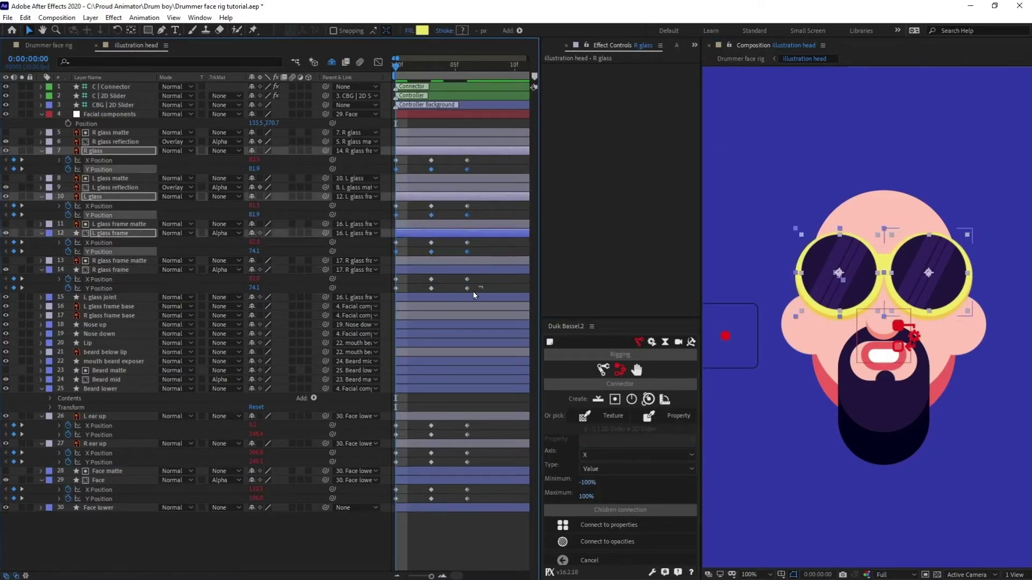
{"action": "left_click_drag", "start_coordinate": [482, 288], "coordinate": [391, 292]}
{"action": "left_click", "coordinate": [599, 454]}
{"action": "left_click", "coordinate": [599, 478]}
{"action": "left_click", "coordinate": [608, 525]}
{"action": "left_click", "coordinate": [498, 251]}
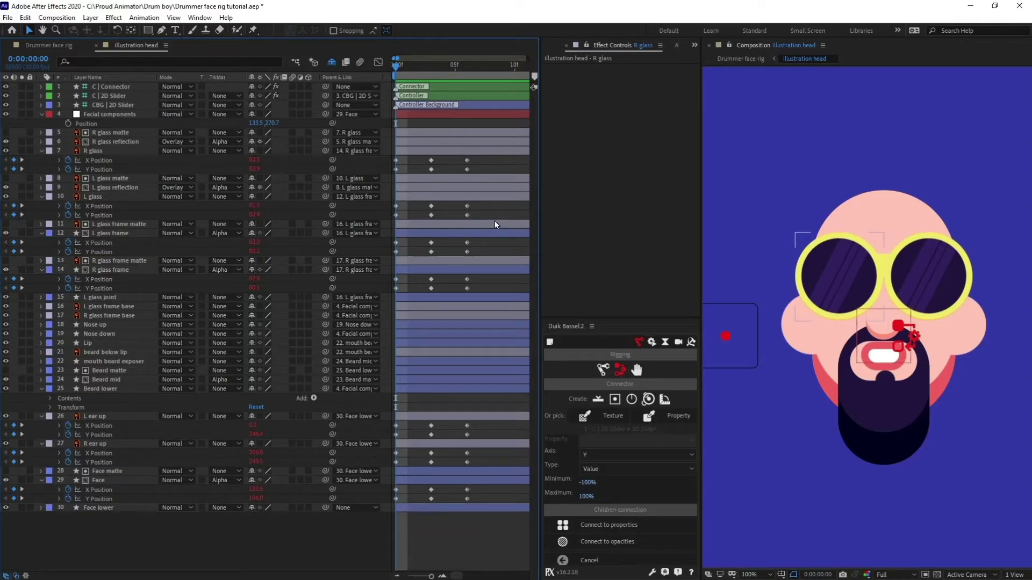
- Place a copy of Nose down above Nose up, rename it Nose matte, and set Nose up's track matte to Alpha Matte
{"action": "left_click", "coordinate": [97, 325]}
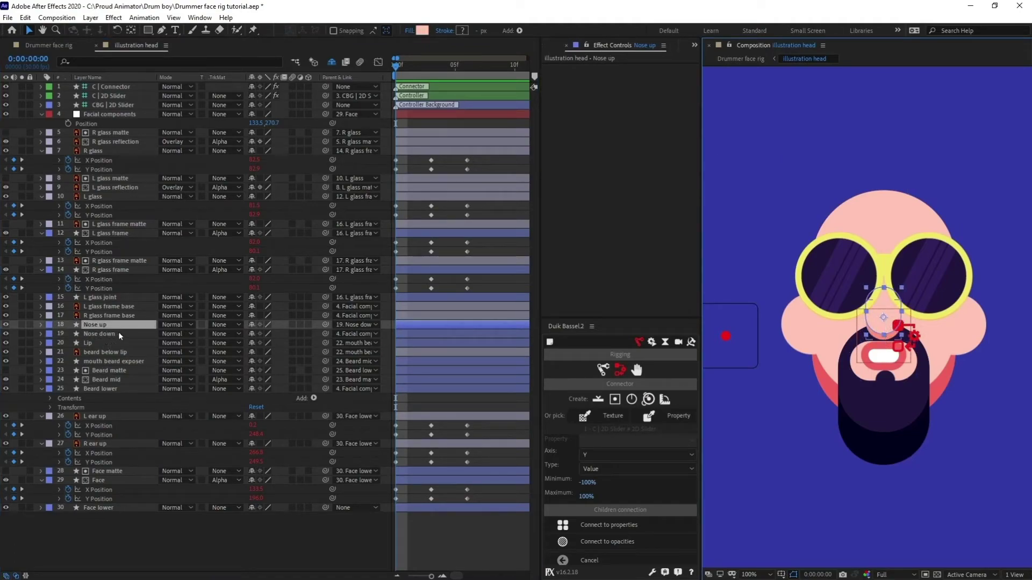
{"action": "left_click", "coordinate": [111, 335]}
{"action": "key", "text": "ctrl+c"}
{"action": "key", "text": "ctrl+v"}
{"action": "key", "text": "ctrl+bracketright"}
{"action": "key", "text": "Return"}
{"action": "type", "text": "Nose matte"}
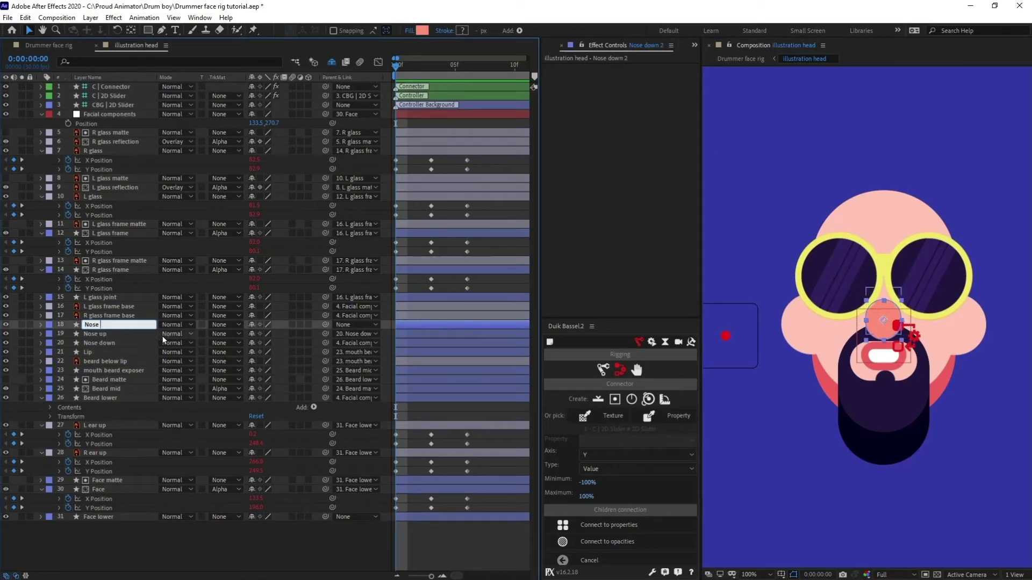
{"action": "key", "text": "Return"}
{"action": "left_click", "coordinate": [219, 333]}
{"action": "left_click", "coordinate": [226, 344]}
- Keyframe the Nose up layer's Position at frames 0, 3 and 6 and separate its dimensions
{"action": "left_click", "coordinate": [119, 334]}
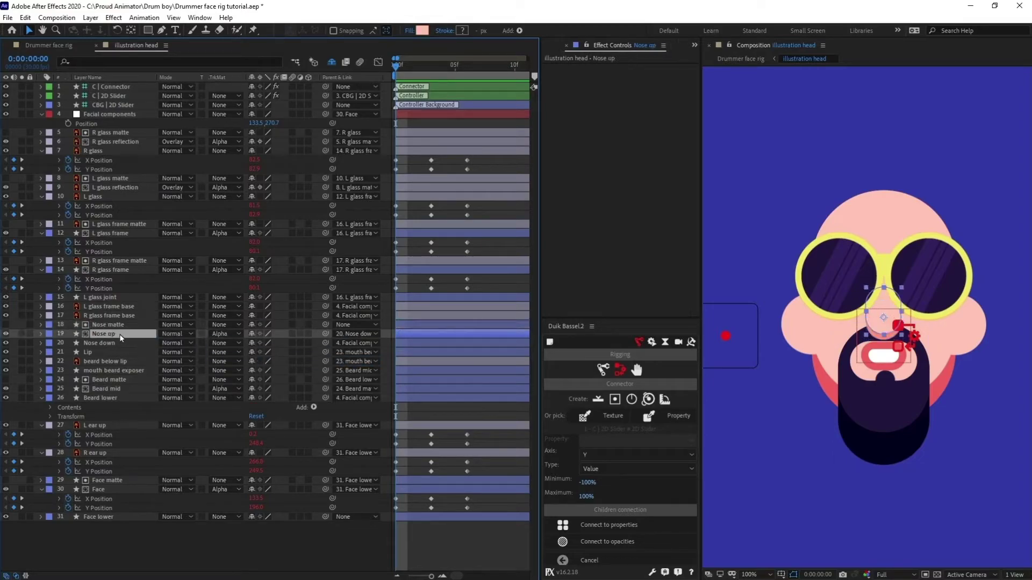
{"action": "key", "text": "p"}
{"action": "left_click", "coordinate": [68, 343]}
{"action": "key", "text": "k"}
{"action": "left_click", "coordinate": [14, 343]}
{"action": "key", "text": "k"}
{"action": "right_click", "coordinate": [96, 344]}
{"action": "left_click", "coordinate": [119, 377]}
{"action": "left_click", "coordinate": [120, 377]}
{"action": "key", "text": "Home"}
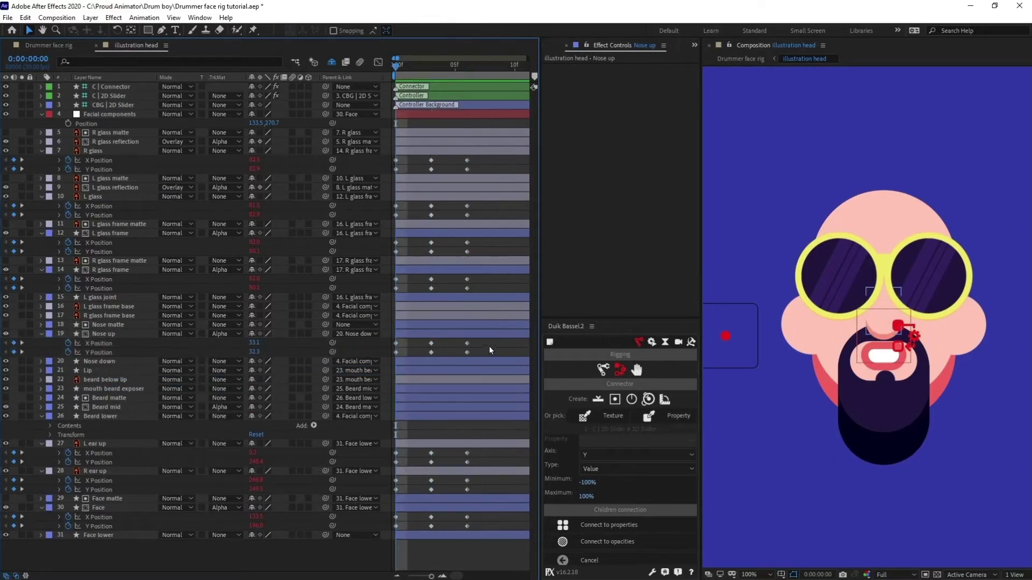
- Offset the Nose up layer's X and Y Position keyframes for the sideways and vertical head turns
{"action": "left_click", "coordinate": [130, 343]}
{"action": "key", "text": "k"}
{"action": "key", "text": "k"}
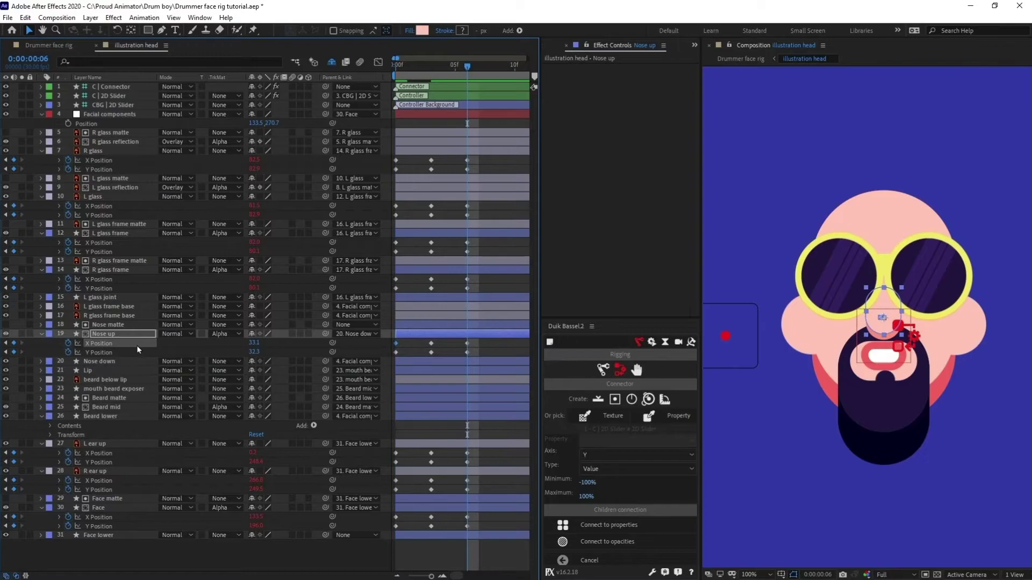
{"action": "key", "text": "Home"}
{"action": "left_click", "coordinate": [444, 350]}
{"action": "left_click", "coordinate": [431, 352]}
{"action": "key", "text": "k"}
{"action": "key", "text": "k"}
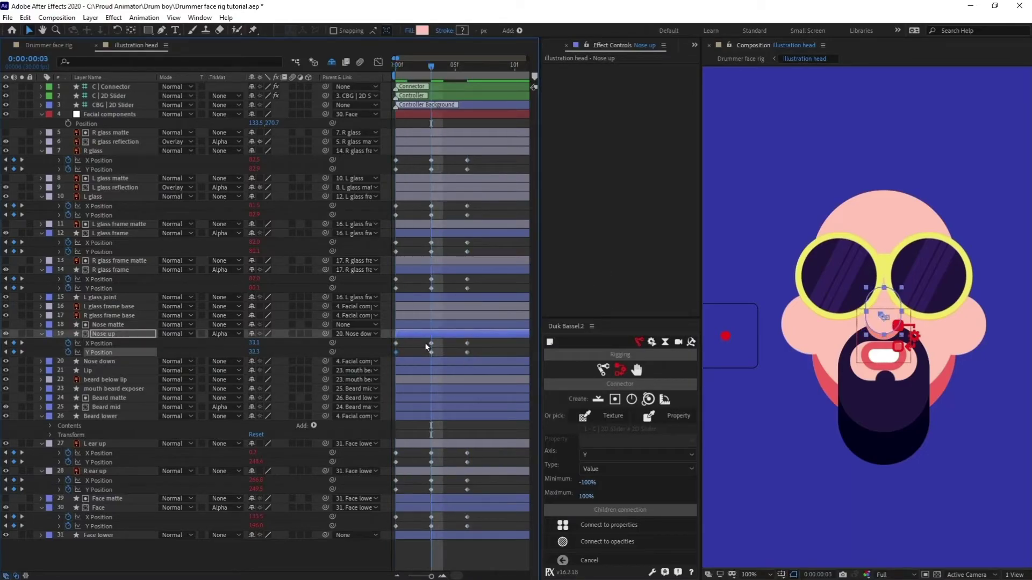
- Connect Nose up's X Position to the slider's X axis and its Y Position to the Y axis
{"action": "left_click", "coordinate": [101, 344]}
{"action": "left_click", "coordinate": [637, 454]}
{"action": "left_click", "coordinate": [618, 465]}
{"action": "left_click", "coordinate": [631, 527]}
{"action": "left_click", "coordinate": [101, 353]}
{"action": "left_click", "coordinate": [637, 455]}
{"action": "left_click", "coordinate": [623, 475]}
{"action": "left_click", "coordinate": [623, 526]}
{"action": "left_click", "coordinate": [396, 65]}
{"action": "left_click", "coordinate": [511, 169]}
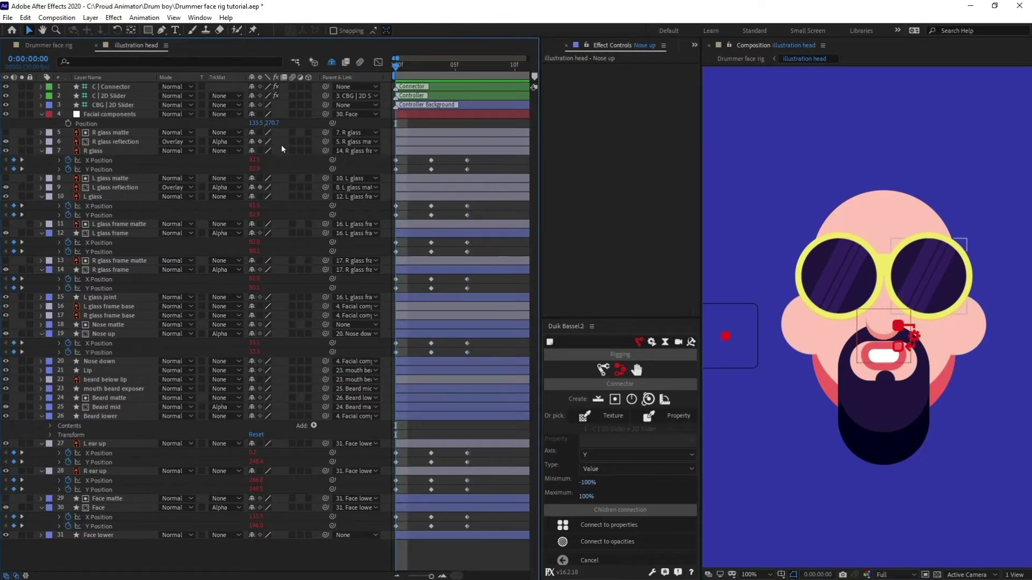
- Test the nose movement with the 2D slider controller
{"action": "left_click", "coordinate": [726, 336]}
{"action": "mouse_move", "coordinate": [726, 335]}
{"action": "left_mouse_down"}
{"action": "mouse_move", "coordinate": [733, 329]}
{"action": "mouse_move", "coordinate": [717, 330]}
{"action": "mouse_move", "coordinate": [725, 336]}
{"action": "left_mouse_up"}
{"action": "left_click", "coordinate": [493, 347]}
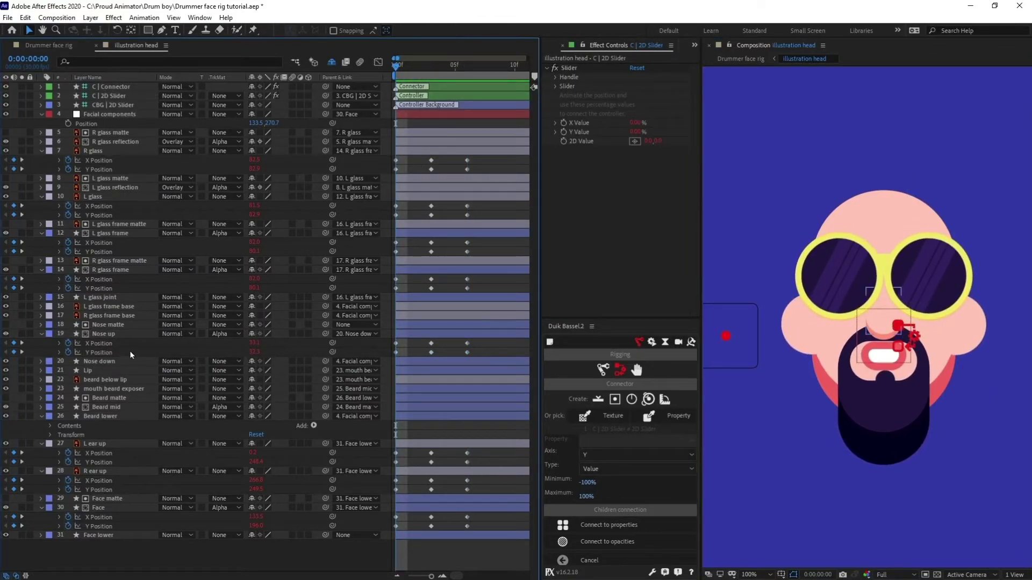
- Parent the Nose matte layer to Nose down and check the rig with the 2D slider controller
{"action": "left_click", "coordinate": [118, 325]}
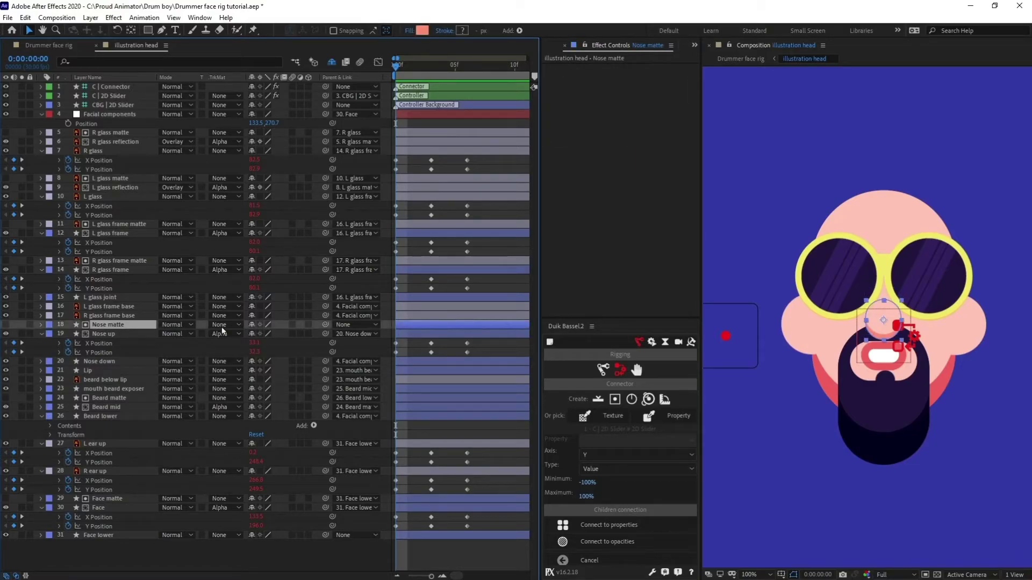
{"action": "left_click_drag", "start_coordinate": [326, 325], "coordinate": [154, 359]}
{"action": "left_click", "coordinate": [153, 360]}
{"action": "left_click", "coordinate": [124, 96]}
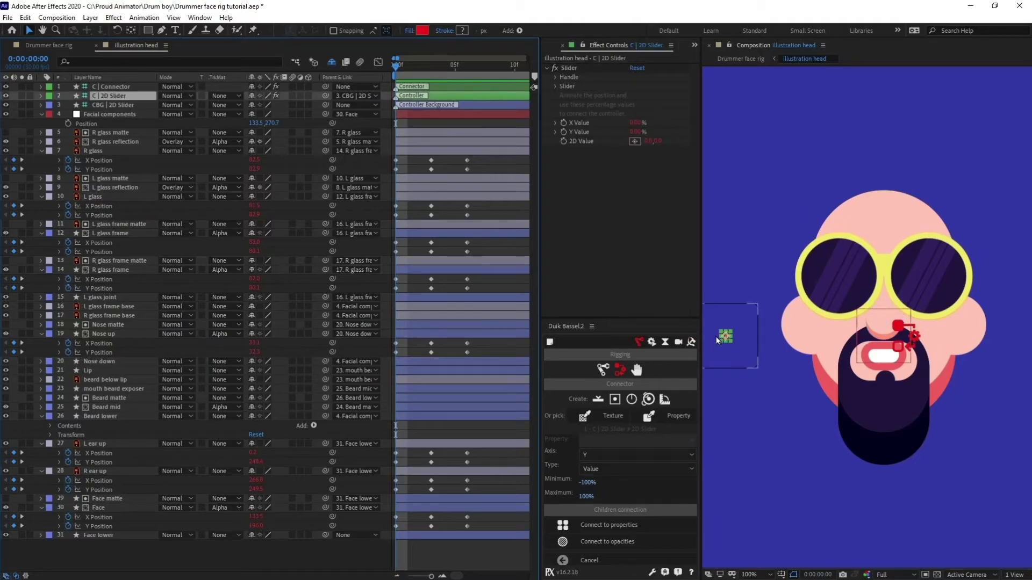
{"action": "left_click_drag", "start_coordinate": [727, 338], "coordinate": [768, 336]}
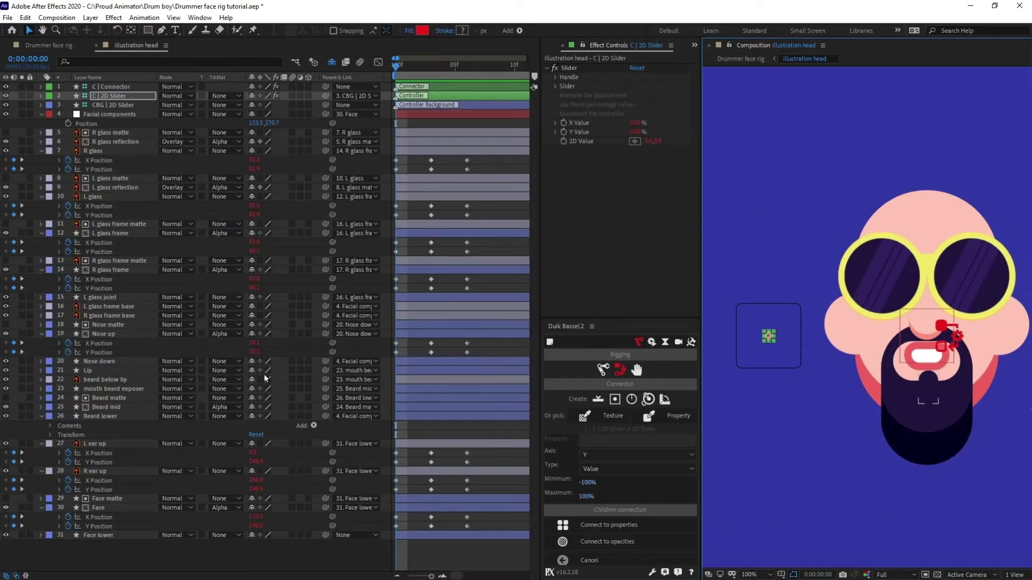
- Add a Position keyframe at frame 0 to the Beard mid layer and separate its dimensions
{"action": "left_click", "coordinate": [115, 379]}
{"action": "left_click", "coordinate": [109, 389]}
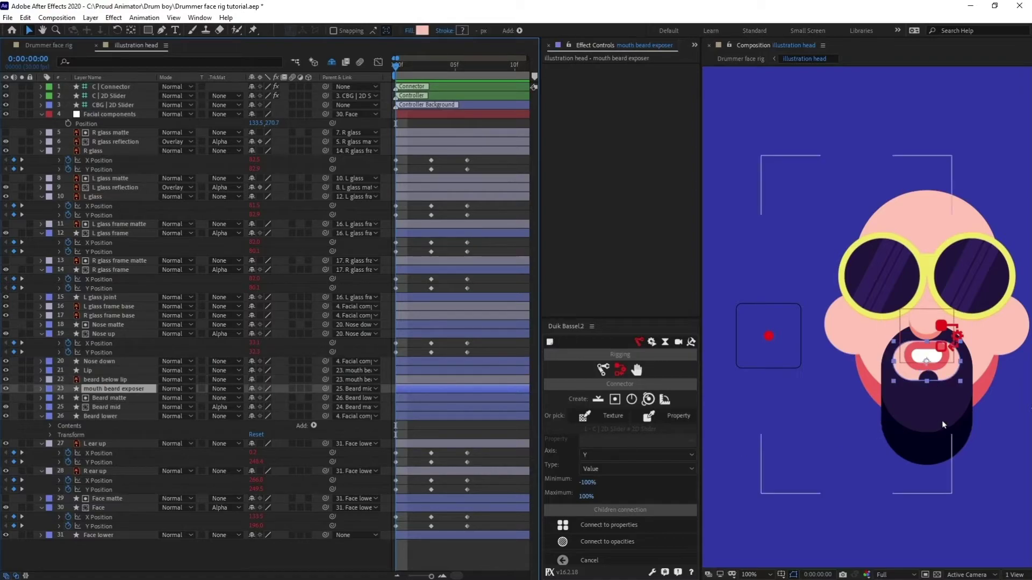
{"action": "left_click", "coordinate": [122, 407]}
{"action": "key", "text": "p"}
{"action": "right_click", "coordinate": [73, 411]}
{"action": "left_click", "coordinate": [119, 439]}
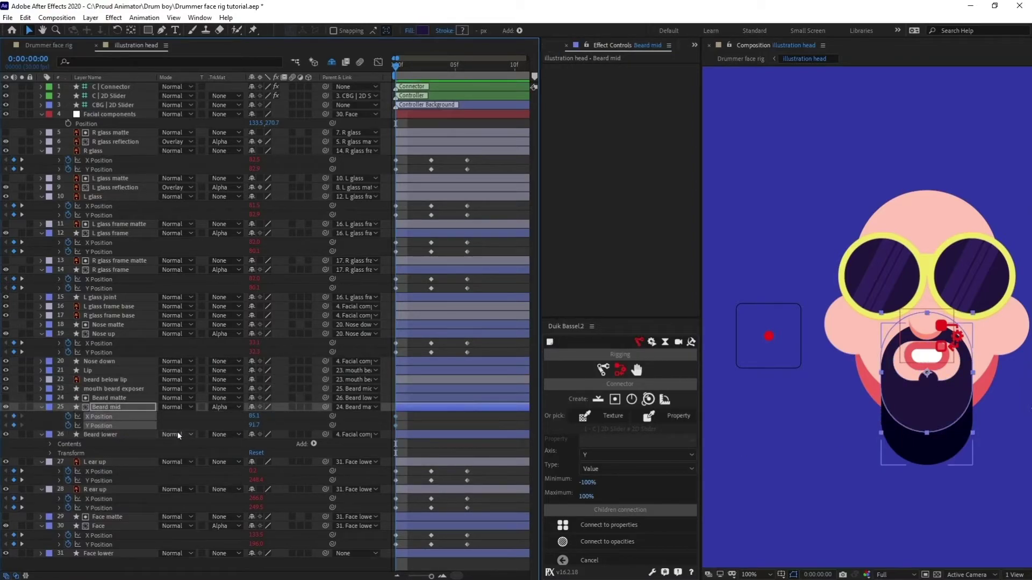
- Add X and Y Position keyframes to the Beard mid layer at frames 3 and 6
{"action": "key", "text": "k"}
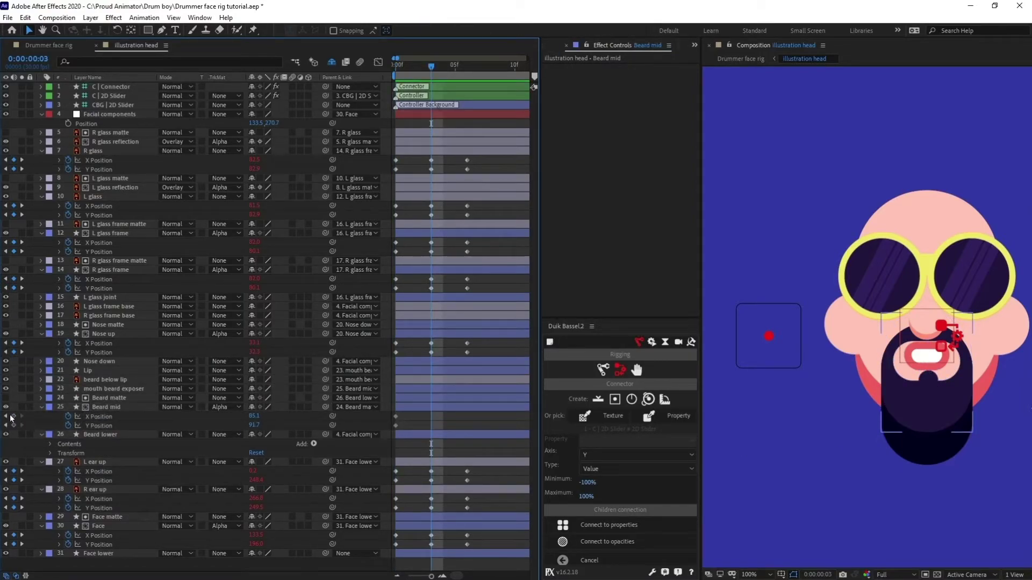
{"action": "left_click", "coordinate": [14, 417]}
{"action": "left_click", "coordinate": [14, 426]}
{"action": "key", "text": "k"}
{"action": "left_click", "coordinate": [13, 426]}
- At frame 0, shift the Beard mid layer left to X Position 79.1
{"action": "key", "text": "j"}
{"action": "key", "text": "j"}
{"action": "left_click", "coordinate": [457, 408]}
{"action": "key", "text": "Left"}
{"action": "key", "text": "Left"}
{"action": "key", "text": "Left"}
{"action": "key", "text": "Left"}
{"action": "key", "text": "Left"}
{"action": "key", "text": "Left"}
{"action": "key", "text": "Left"}
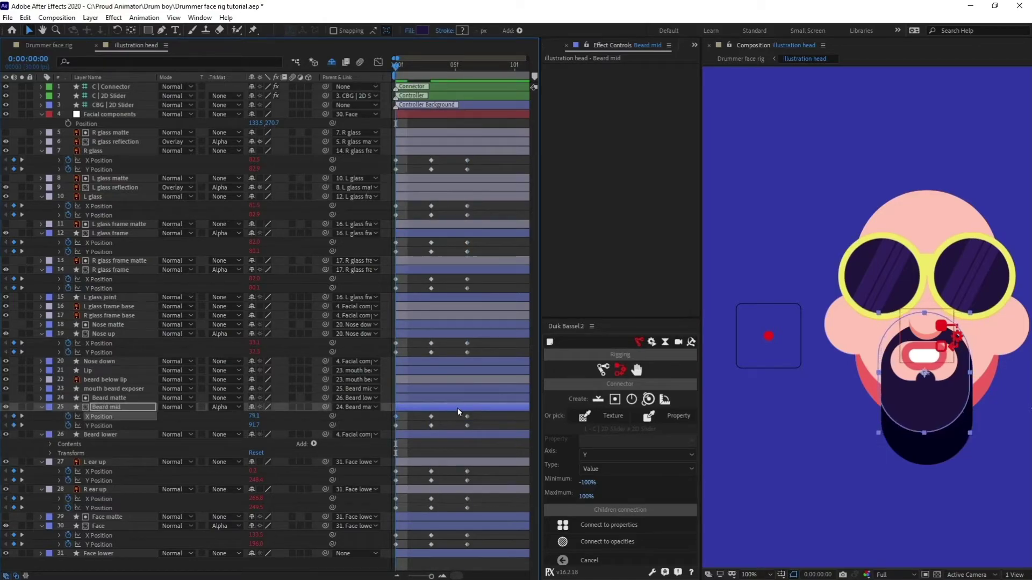
- At frame 6, shift the Beard mid layer horizontally to X Position 92.1
{"action": "key", "text": "k"}
{"action": "key", "text": "k"}
{"action": "key", "text": "Right"}
{"action": "key", "text": "Right"}
{"action": "key", "text": "Right"}
{"action": "key", "text": "Right"}
{"action": "key", "text": "Right"}
{"action": "key", "text": "Right"}
{"action": "key", "text": "Right"}
- At frame 0, raise the Beard mid layer to Y Position 80.7
{"action": "key", "text": "j"}
{"action": "key", "text": "j"}
{"action": "key", "text": "Up"}
{"action": "key", "text": "Up"}
{"action": "key", "text": "Up"}
{"action": "key", "text": "Up"}
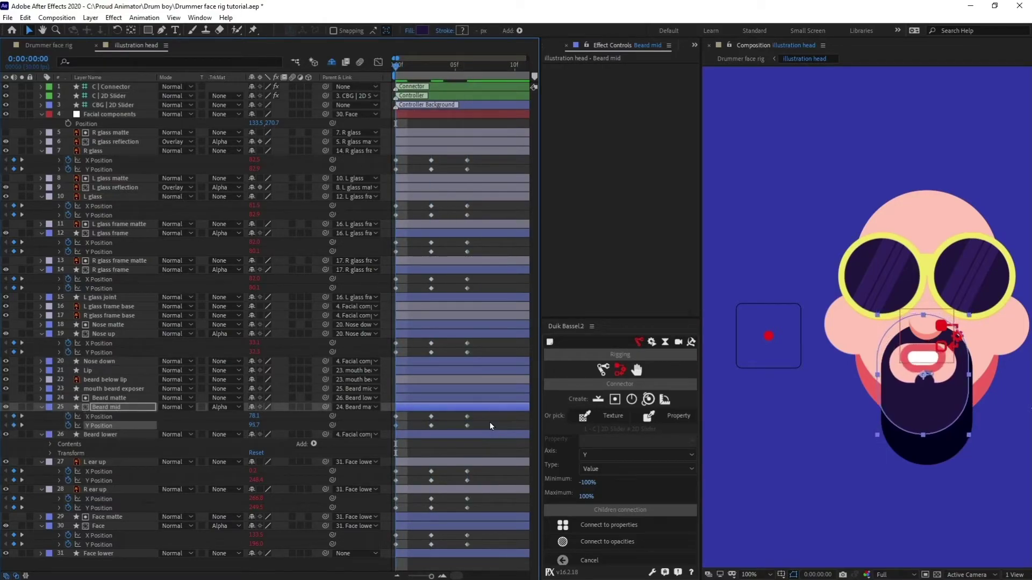
- At frame 6, lower the Beard mid layer to Y Position 103.7
{"action": "key", "text": "k"}
{"action": "key", "text": "k"}
{"action": "key", "text": "Down"}
{"action": "key", "text": "Down"}
{"action": "key", "text": "Down"}
{"action": "key", "text": "Down"}
{"action": "key", "text": "Down"}
{"action": "key", "text": "Down"}
{"action": "key", "text": "Down"}
{"action": "key", "text": "Down"}
{"action": "key", "text": "Down"}
{"action": "key", "text": "Down"}
{"action": "key", "text": "Down"}
{"action": "key", "text": "Down"}
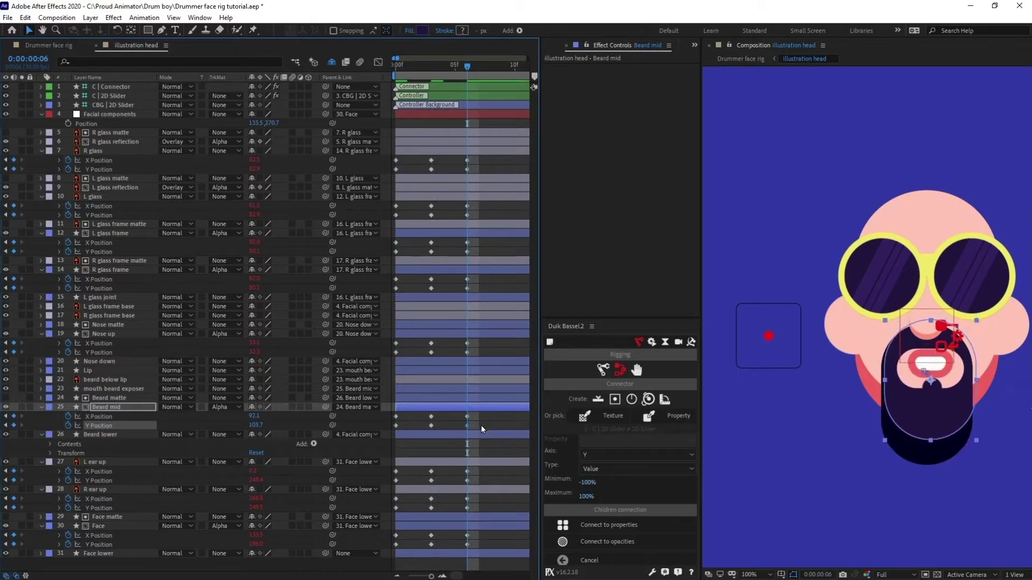
- Connect the Beard mid Y Position keyframes to the 2D slider's Y axis and its X Position keyframes to the X axis
{"action": "key", "text": "j"}
{"action": "key", "text": "j"}
{"action": "left_click_drag", "start_coordinate": [479, 426], "coordinate": [381, 416]}
{"action": "left_click", "coordinate": [609, 525]}
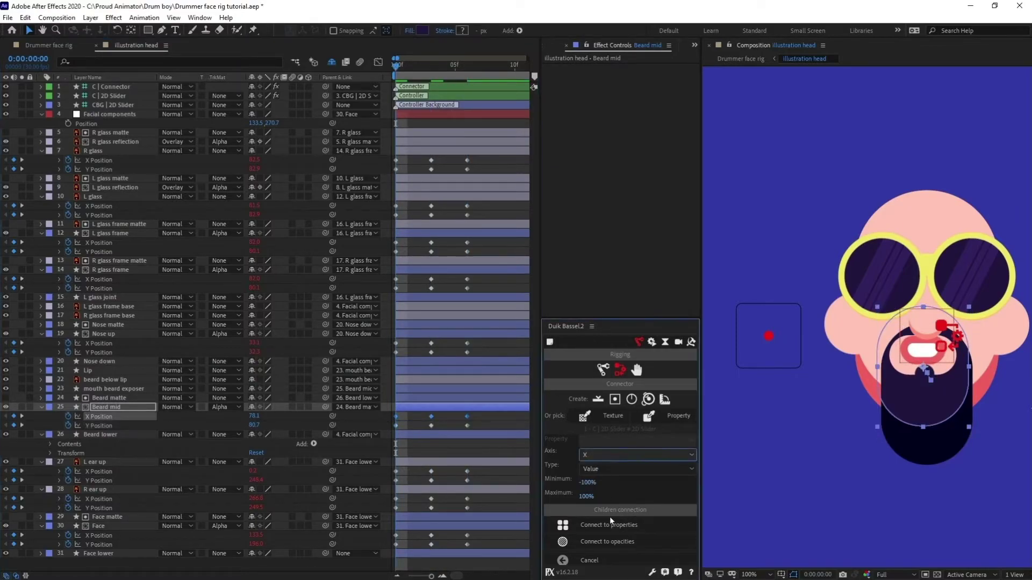
{"action": "left_click", "coordinate": [607, 525]}
- Test the beard movement with the 2D slider controller and restore the controller to its centre
{"action": "left_click", "coordinate": [768, 337]}
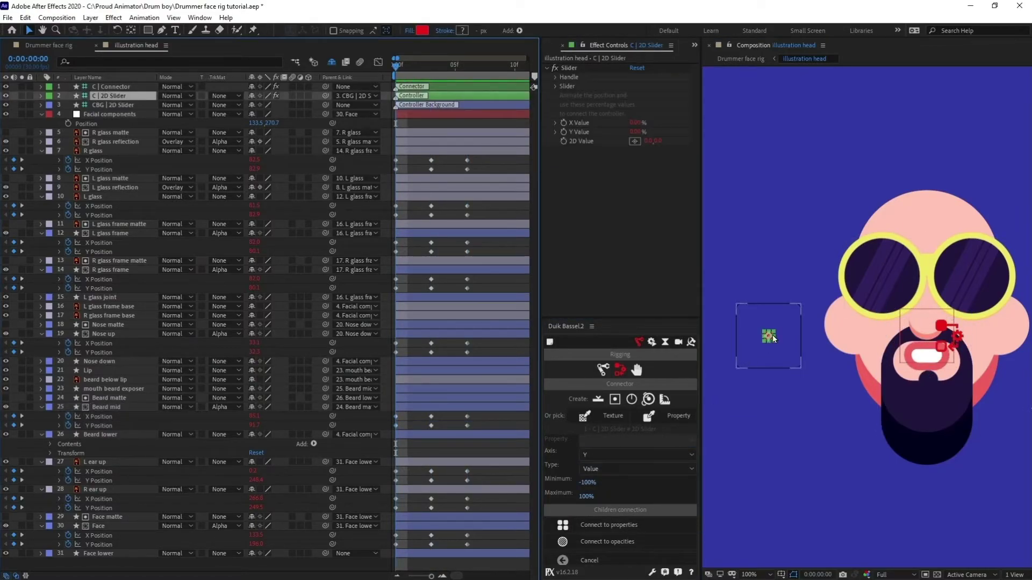
{"action": "left_click_drag", "start_coordinate": [769, 337], "coordinate": [839, 360]}
{"action": "key", "text": "ctrl+z"}
{"action": "left_click_drag", "start_coordinate": [953, 382], "coordinate": [898, 395]}
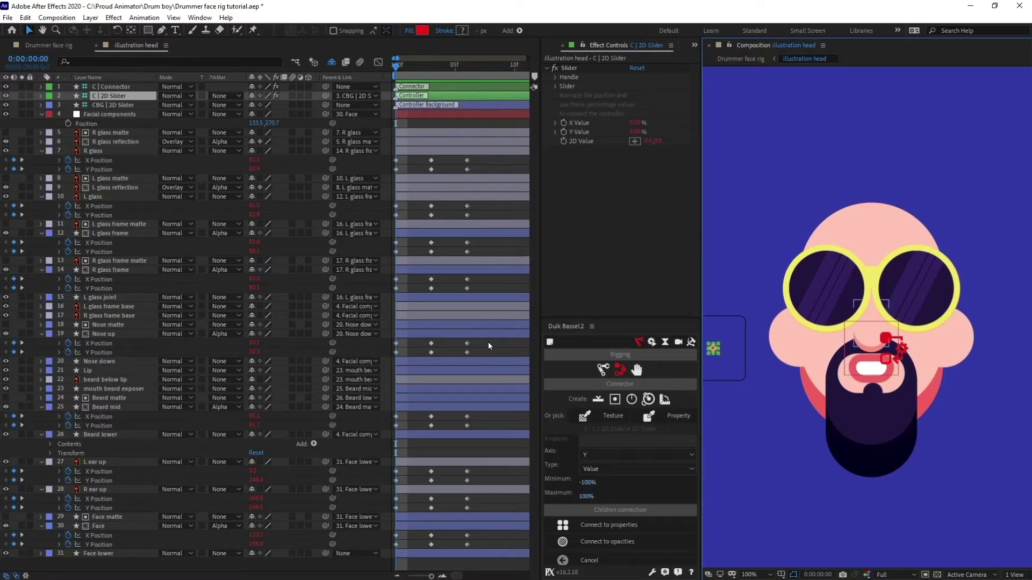
{"action": "left_click", "coordinate": [881, 383]}
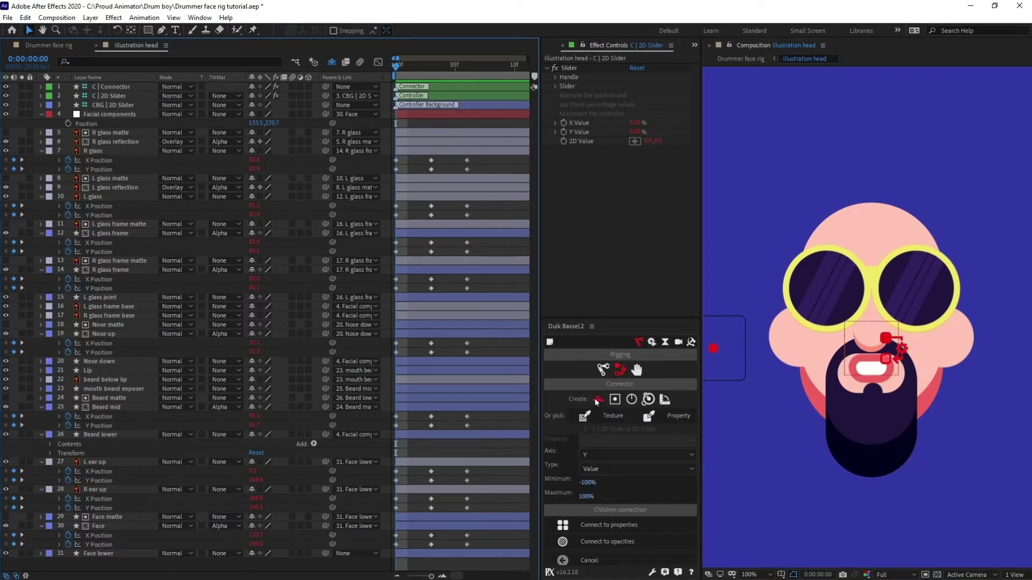
- Create a one-axis Duik slider controller and place it with its background just above the 2D slider
{"action": "left_click", "coordinate": [596, 401]}
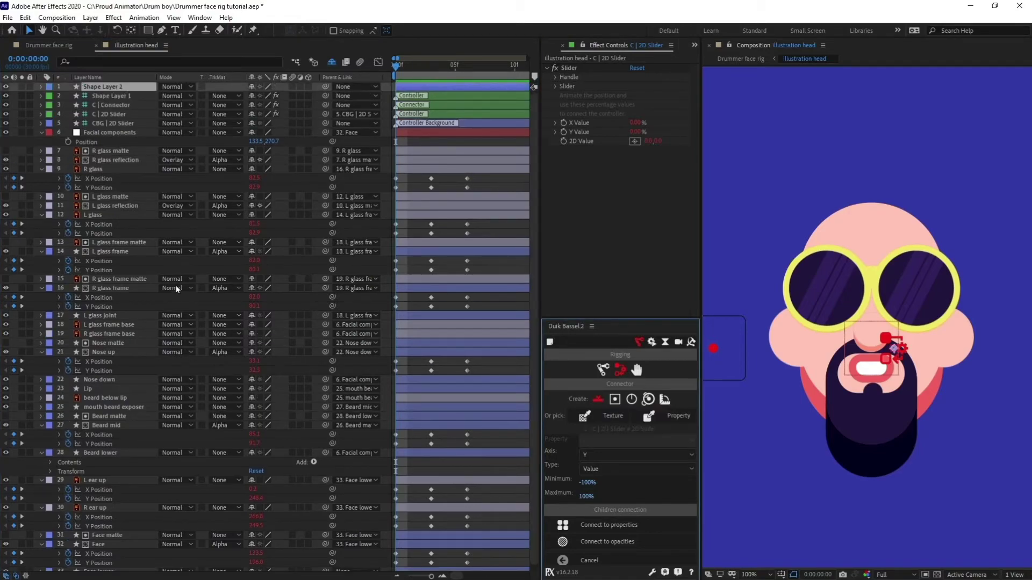
{"action": "left_click", "coordinate": [920, 349], "text": "shift"}
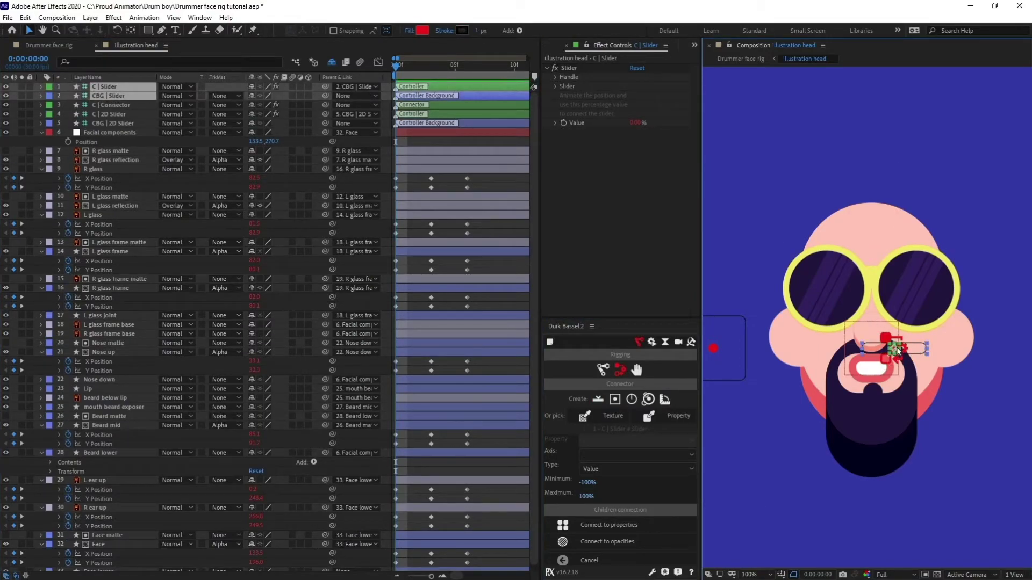
{"action": "key", "text": "Delete"}
{"action": "left_click_drag", "start_coordinate": [820, 280], "coordinate": [779, 264]}
{"action": "key", "text": "ctrl+z"}
{"action": "left_click_drag", "start_coordinate": [884, 381], "coordinate": [954, 383]}
{"action": "left_click", "coordinate": [118, 106]}
{"action": "left_click", "coordinate": [118, 97]}
{"action": "left_click_drag", "start_coordinate": [964, 346], "coordinate": [783, 294]}
{"action": "left_click", "coordinate": [392, 264]}
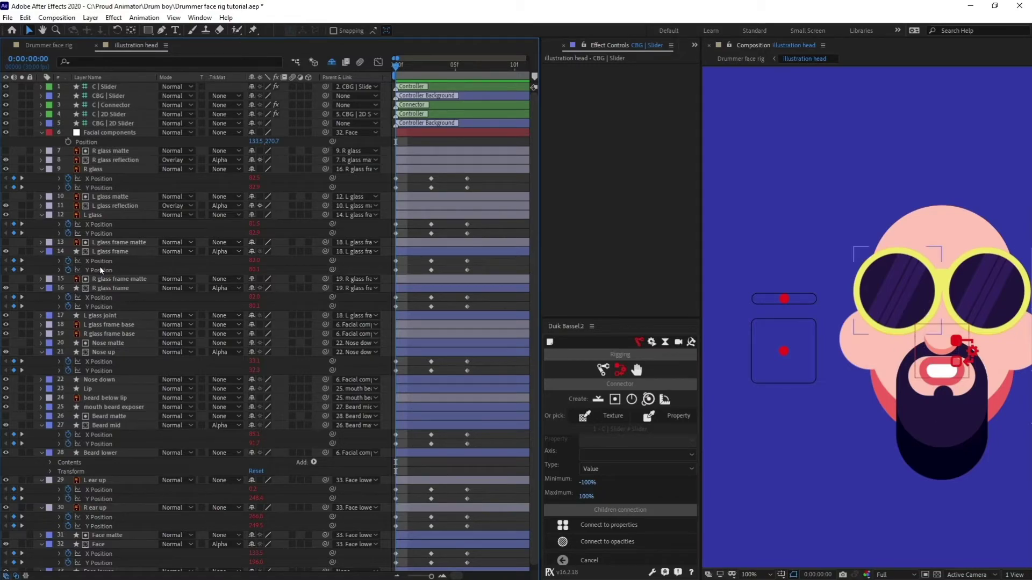
- Add Path keyframes to the Lip layer's Path 1 at frames 0, 3 and 6
{"action": "scroll", "coordinate": [101, 301], "scroll_direction": "down", "scroll_amount": 1}
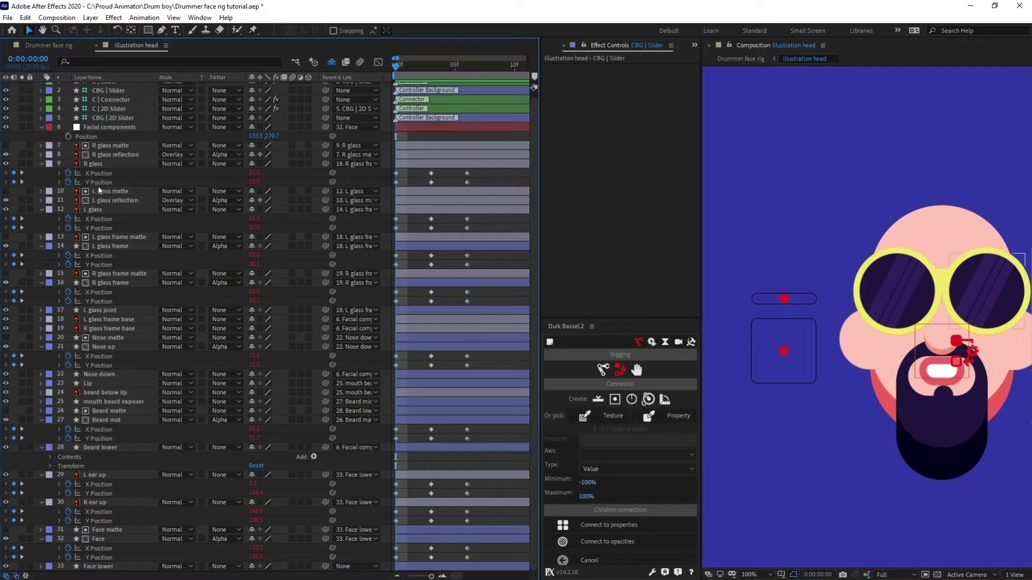
{"action": "left_click", "coordinate": [106, 384]}
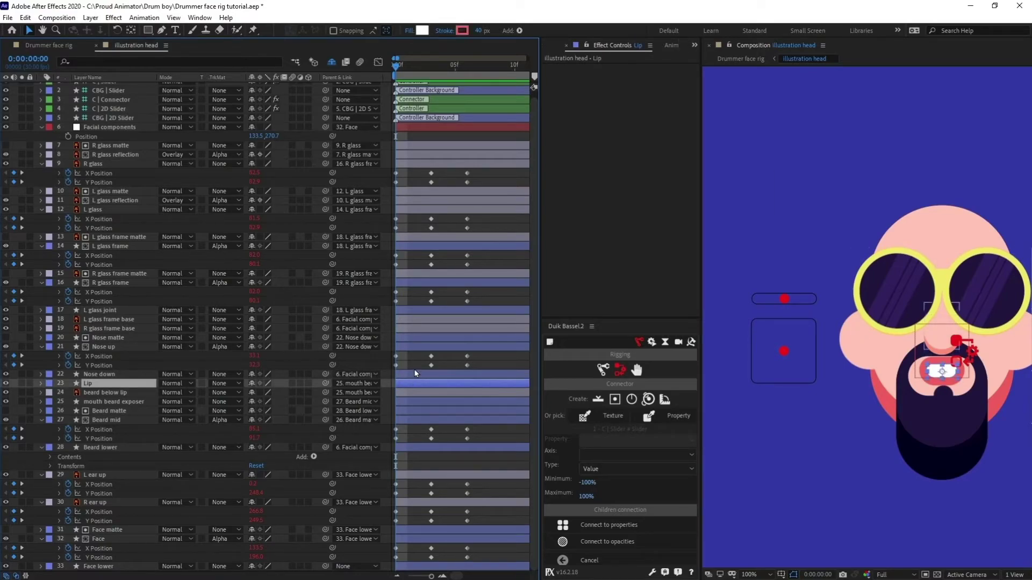
{"action": "left_click", "coordinate": [41, 384]}
{"action": "left_click", "coordinate": [86, 412]}
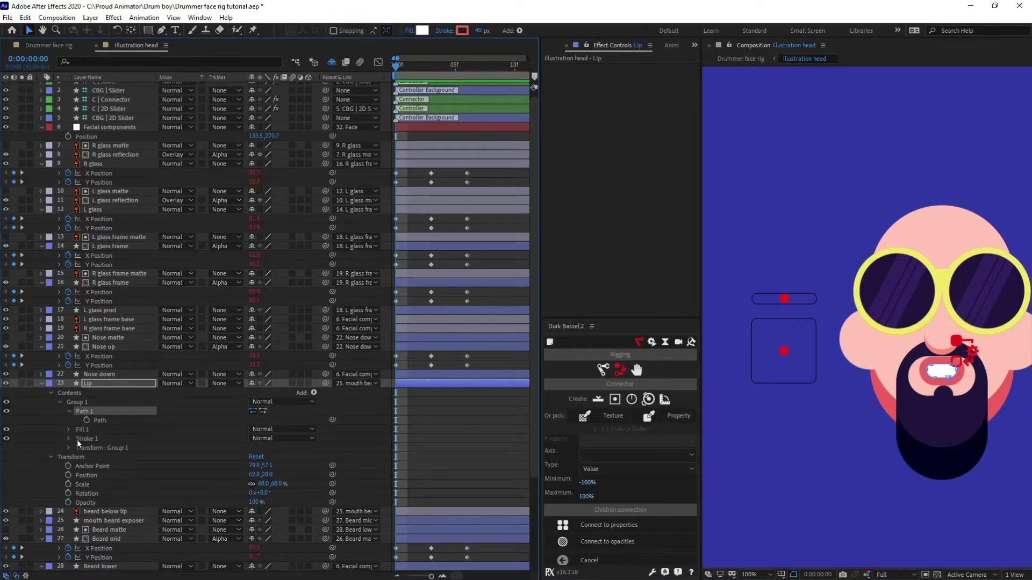
{"action": "left_click", "coordinate": [87, 420]}
{"action": "key", "text": "k"}
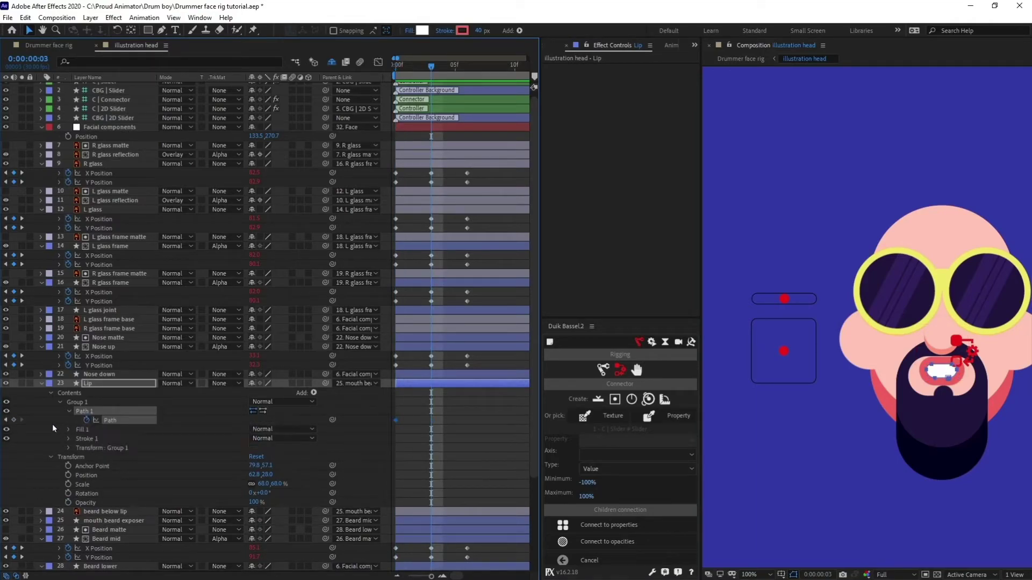
{"action": "left_click", "coordinate": [14, 420]}
{"action": "key", "text": "k"}
{"action": "left_click", "coordinate": [78, 422]}
{"action": "left_click_drag", "start_coordinate": [407, 70], "coordinate": [374, 66]}
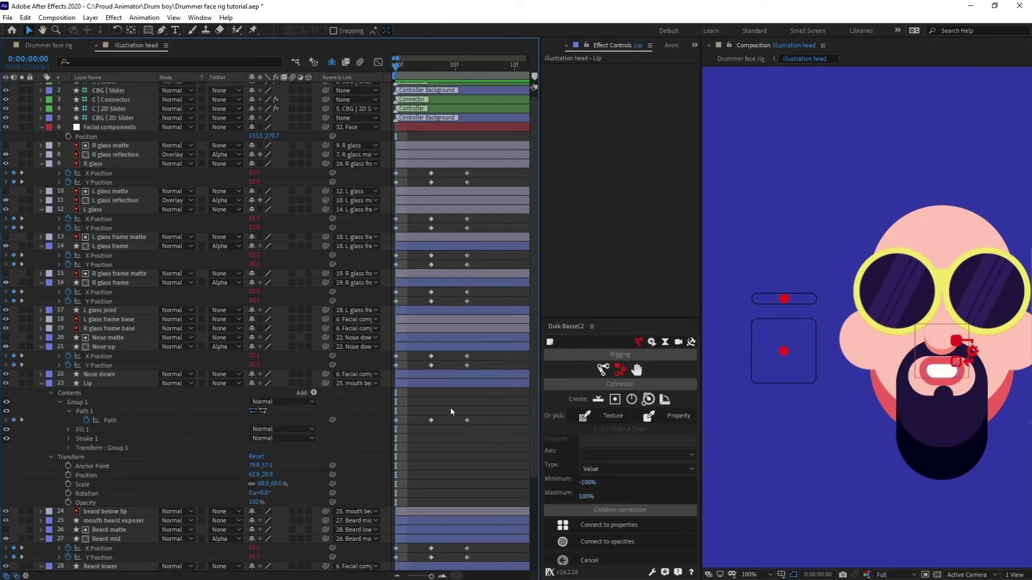
- At frame 6, pull both sides of the Lip path inward to form a small, round mouth
{"action": "key", "text": "k"}
{"action": "left_click", "coordinate": [431, 419]}
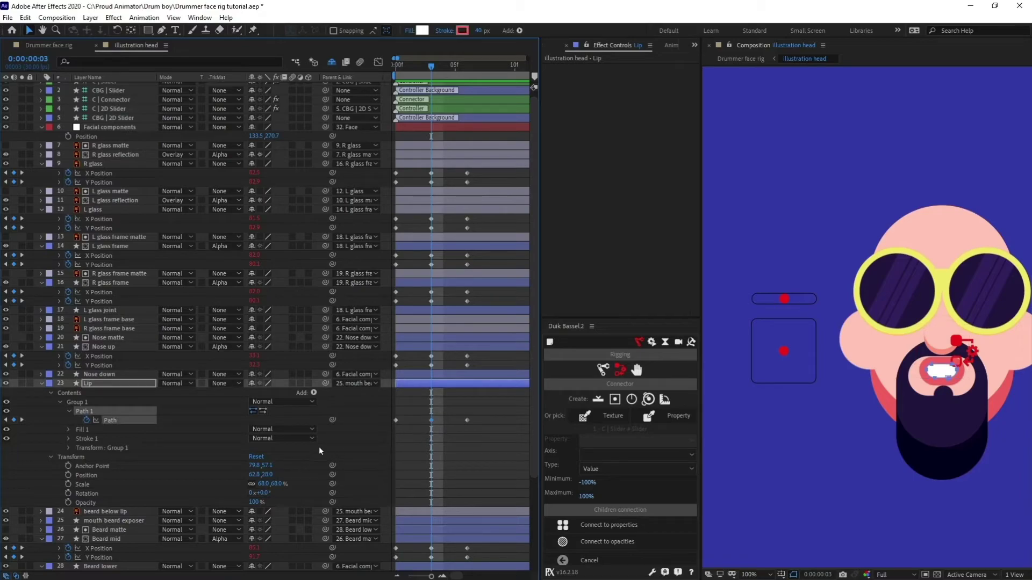
{"action": "key", "text": "k"}
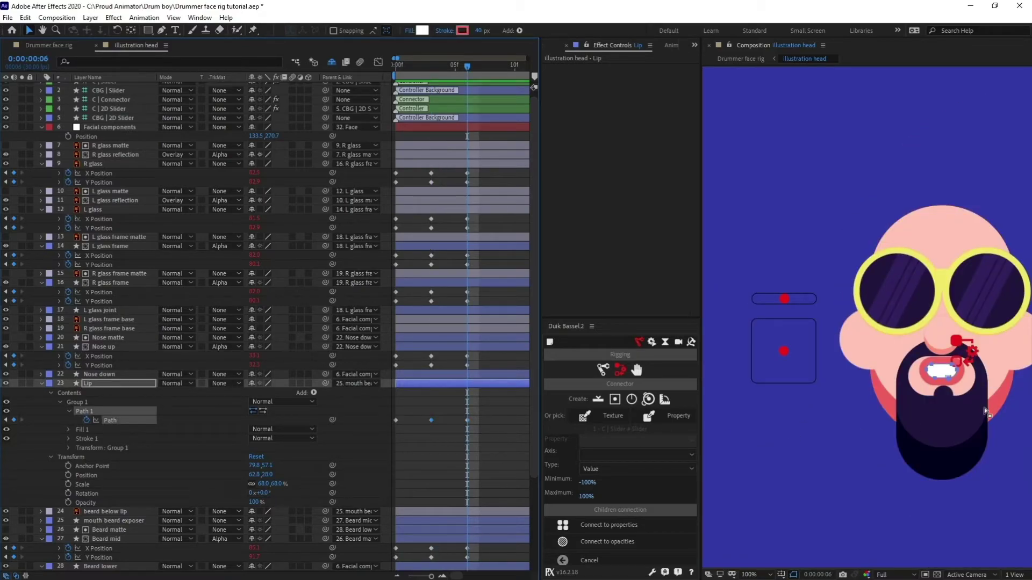
{"action": "scroll", "coordinate": [985, 411], "scroll_direction": "up", "scroll_amount": 4}
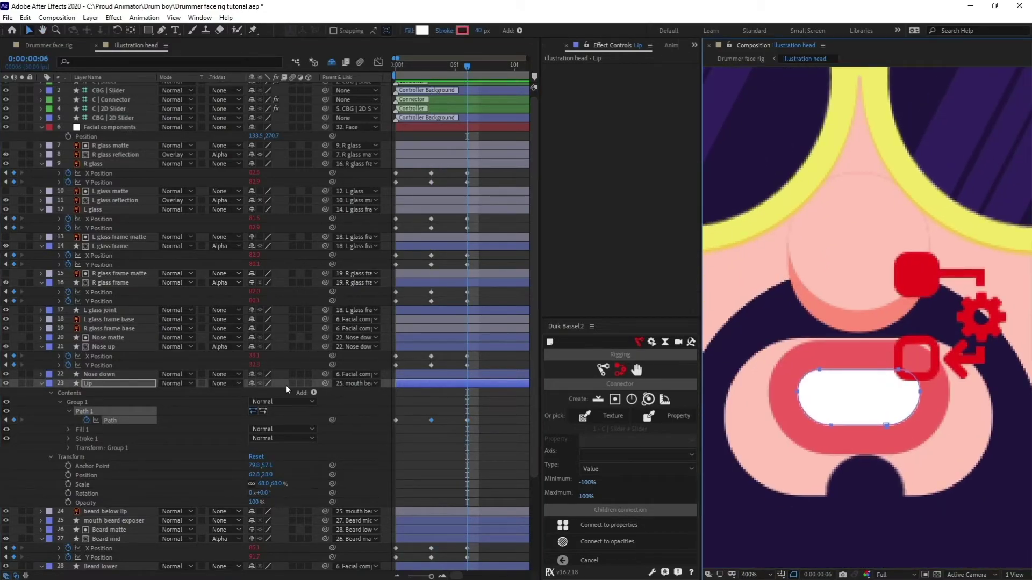
{"action": "left_click", "coordinate": [101, 412]}
{"action": "left_click_drag", "start_coordinate": [780, 349], "coordinate": [868, 405]}
{"action": "key", "text": "ctrl+t"}
{"action": "left_click", "coordinate": [101, 411]}
{"action": "left_click_drag", "start_coordinate": [884, 356], "coordinate": [948, 437]}
{"action": "key", "text": "ctrl+t"}
{"action": "mouse_move", "coordinate": [907, 403]}
{"action": "left_mouse_down"}
{"action": "mouse_move", "coordinate": [889, 403]}
{"action": "mouse_move", "coordinate": [898, 403]}
{"action": "left_mouse_up"}
{"action": "left_click_drag", "start_coordinate": [516, 426], "coordinate": [337, 417]}
{"action": "key", "text": "ctrl+t"}
{"action": "left_click_drag", "start_coordinate": [890, 404], "coordinate": [876, 403]}
{"action": "left_click_drag", "start_coordinate": [896, 369], "coordinate": [889, 374]}
{"action": "left_click_drag", "start_coordinate": [873, 397], "coordinate": [869, 400]}
- At frame 0, stretch the Lip path wider and taller on all sides to form a wide-open mouth
{"action": "scroll", "coordinate": [870, 400], "scroll_direction": "down", "scroll_amount": 1}
{"action": "left_click", "coordinate": [485, 364]}
{"action": "key", "text": "space"}
{"action": "left_click", "coordinate": [886, 372]}
{"action": "double_click", "coordinate": [879, 375]}
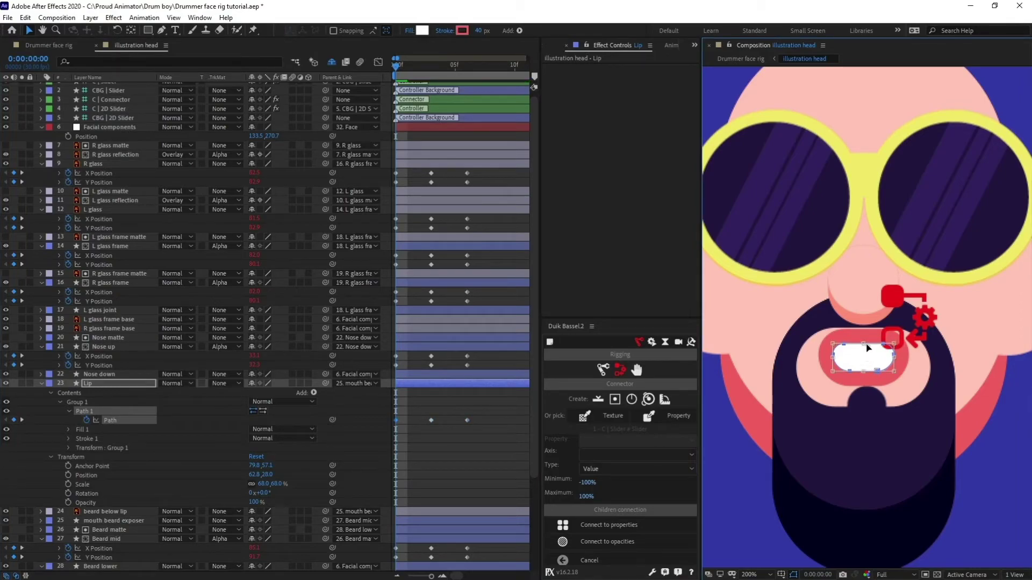
{"action": "left_click_drag", "start_coordinate": [862, 371], "coordinate": [914, 368]}
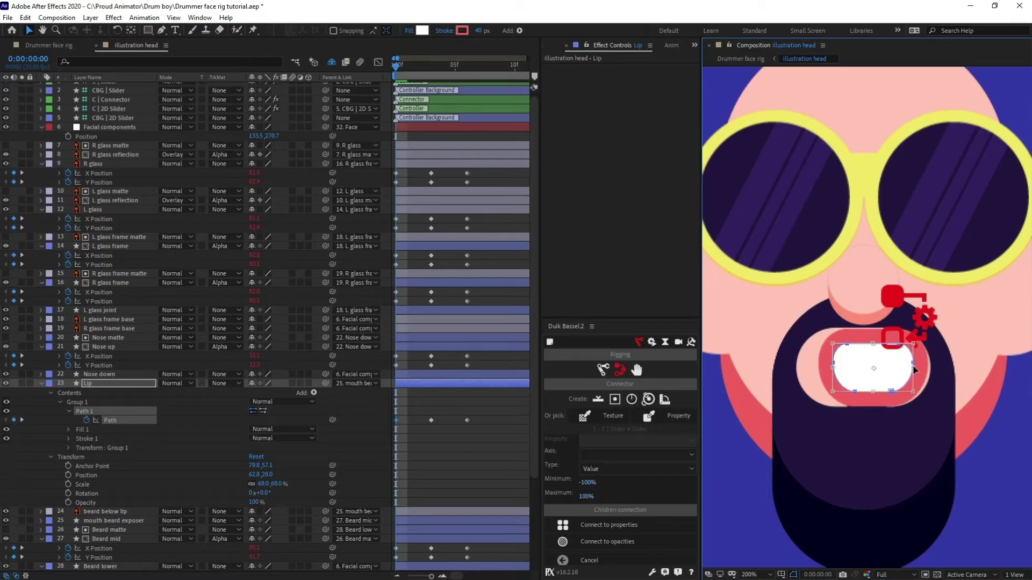
{"action": "left_click_drag", "start_coordinate": [832, 368], "coordinate": [811, 368]}
{"action": "left_click_drag", "start_coordinate": [862, 393], "coordinate": [882, 380]}
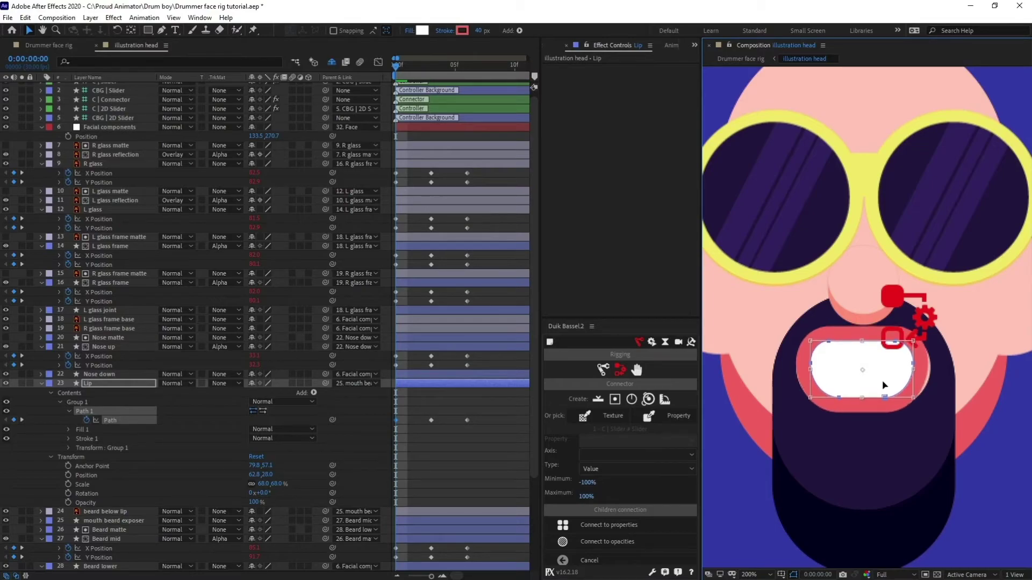
- Pick the C | Slider layer as the connector and connect the three Lip Path keyframes to it
{"action": "left_click_drag", "start_coordinate": [485, 416], "coordinate": [372, 435]}
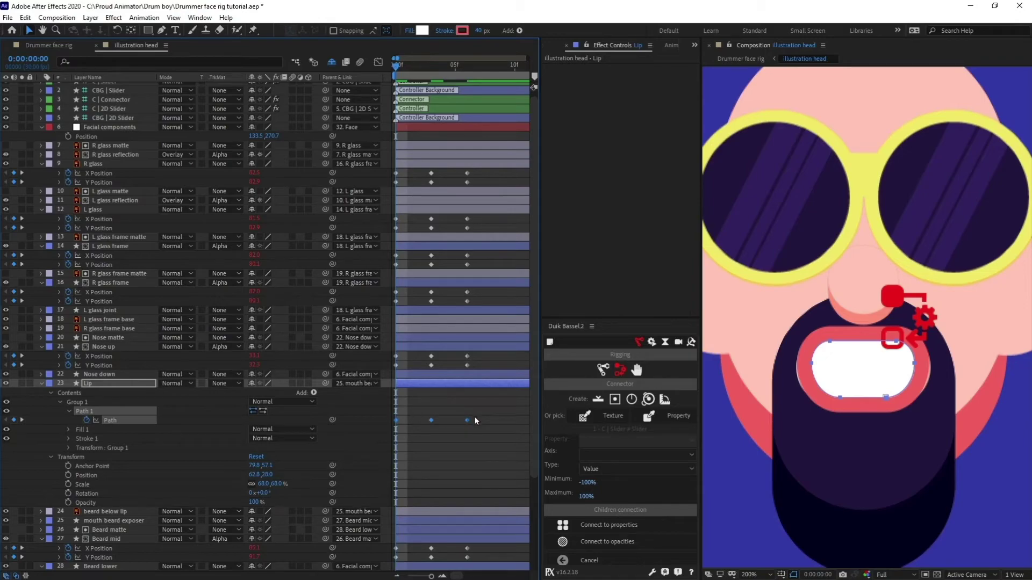
{"action": "scroll", "coordinate": [475, 422], "scroll_direction": "up", "scroll_amount": 1}
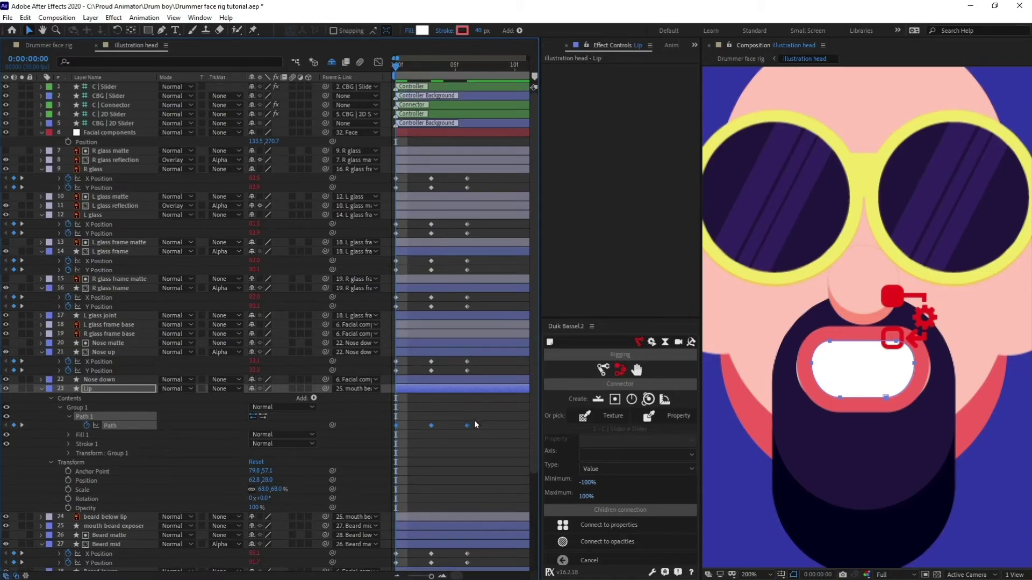
{"action": "left_click", "coordinate": [110, 87]}
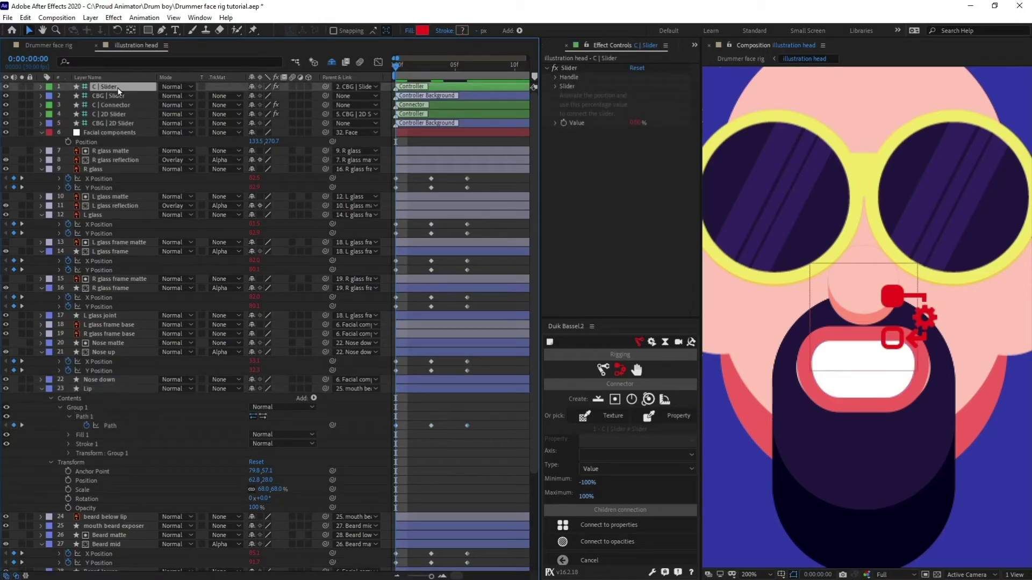
{"action": "left_click", "coordinate": [667, 416]}
{"action": "left_click", "coordinate": [448, 390]}
{"action": "left_click", "coordinate": [617, 521]}
{"action": "left_click_drag", "start_coordinate": [479, 442], "coordinate": [389, 419]}
{"action": "left_click", "coordinate": [610, 526]}
- Test the mouth shapes by moving the C | Slider controller, and undo the movement
{"action": "scroll", "coordinate": [903, 419], "scroll_direction": "down", "scroll_amount": 4}
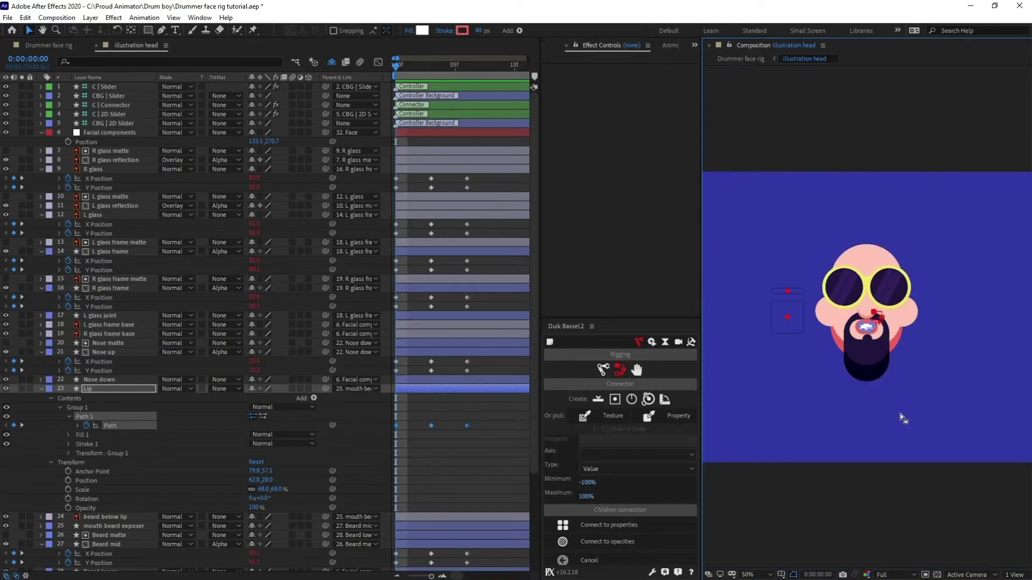
{"action": "scroll", "coordinate": [903, 419], "scroll_direction": "up", "scroll_amount": 2}
{"action": "left_click", "coordinate": [131, 88]}
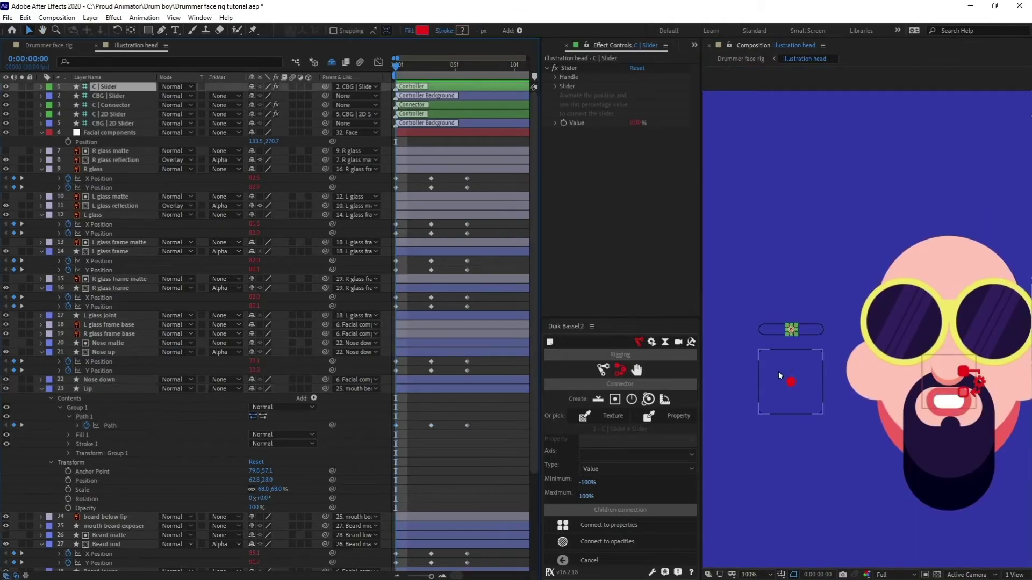
{"action": "mouse_move", "coordinate": [794, 330]}
{"action": "left_mouse_down"}
{"action": "mouse_move", "coordinate": [822, 330]}
{"action": "mouse_move", "coordinate": [746, 329]}
{"action": "mouse_move", "coordinate": [806, 329]}
{"action": "left_mouse_up"}
{"action": "key", "text": "ctrl+z"}
{"action": "left_click_drag", "start_coordinate": [921, 430], "coordinate": [894, 374]}
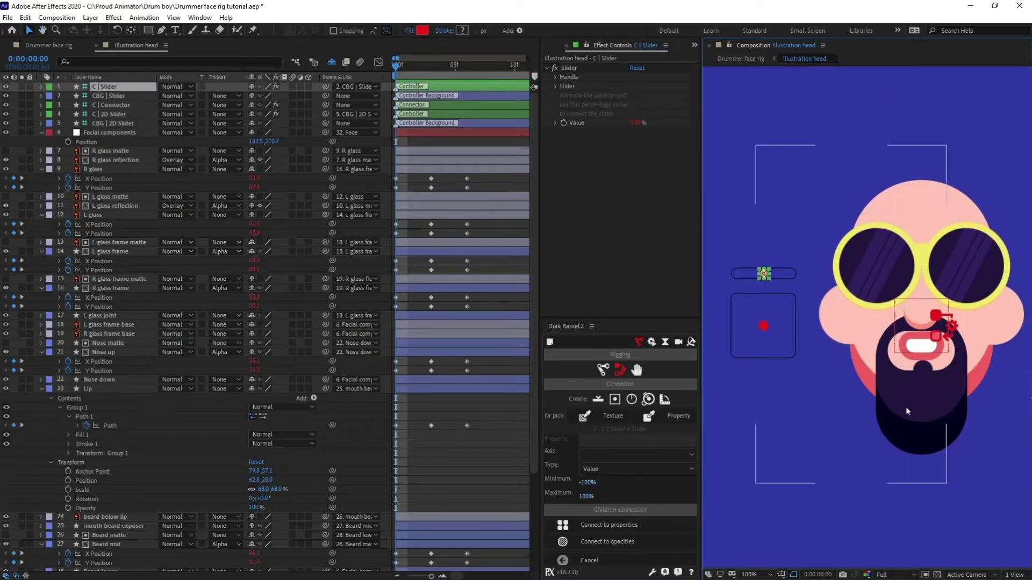
{"action": "left_click", "coordinate": [288, 233]}
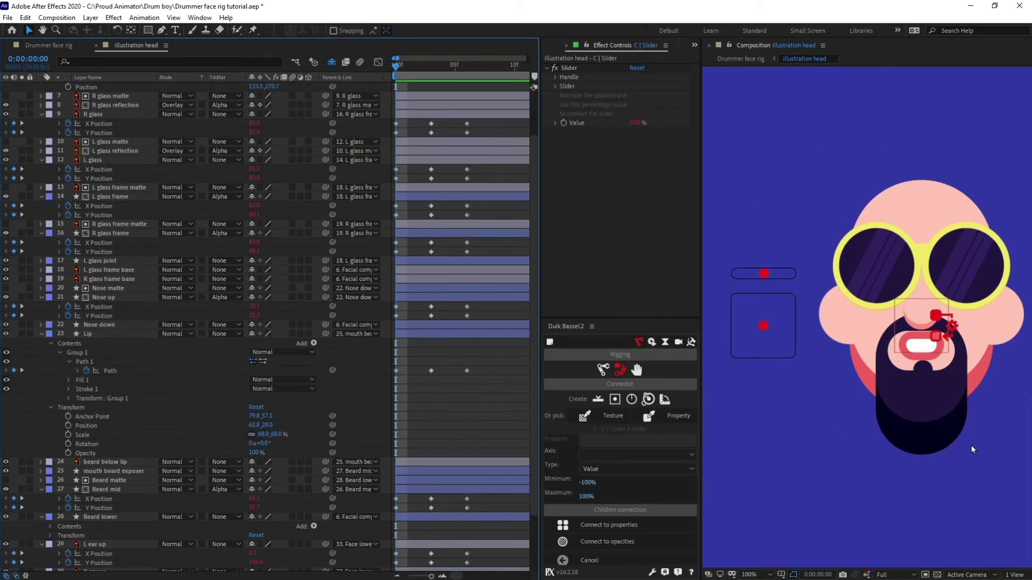
- Add Path keyframes to the mouth beard exposer layer's Path 1 at frames 0, 3 and 6
{"action": "scroll", "coordinate": [136, 450], "scroll_direction": "down", "scroll_amount": 5}
{"action": "left_click", "coordinate": [55, 403]}
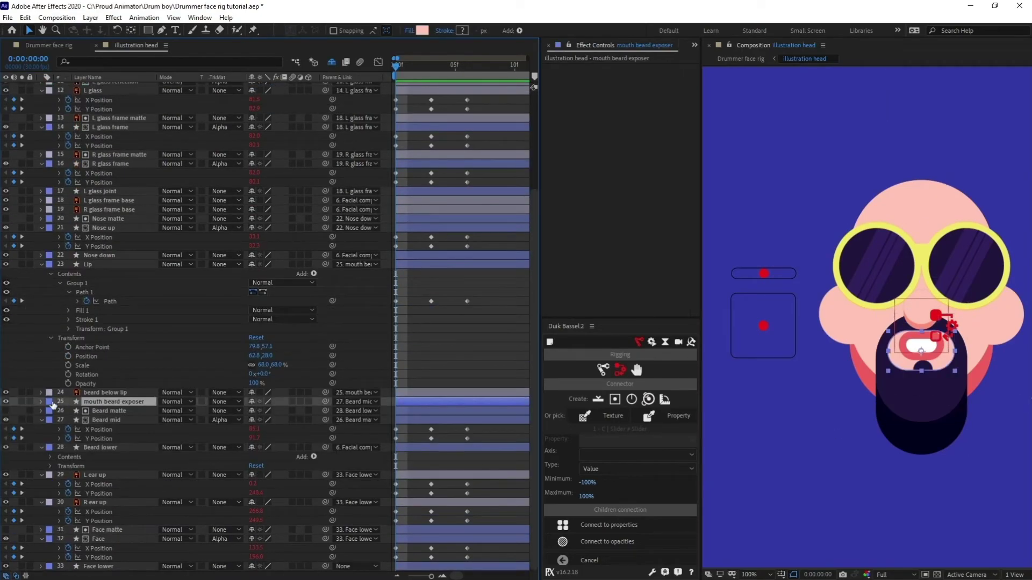
{"action": "left_click", "coordinate": [41, 402]}
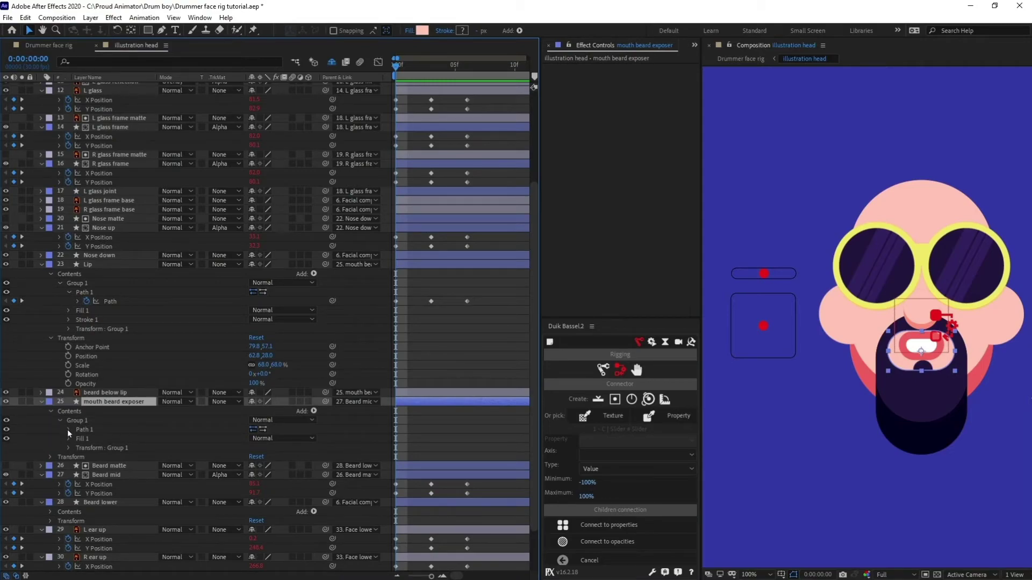
{"action": "left_click", "coordinate": [69, 430]}
{"action": "left_click", "coordinate": [85, 439]}
{"action": "key", "text": "k"}
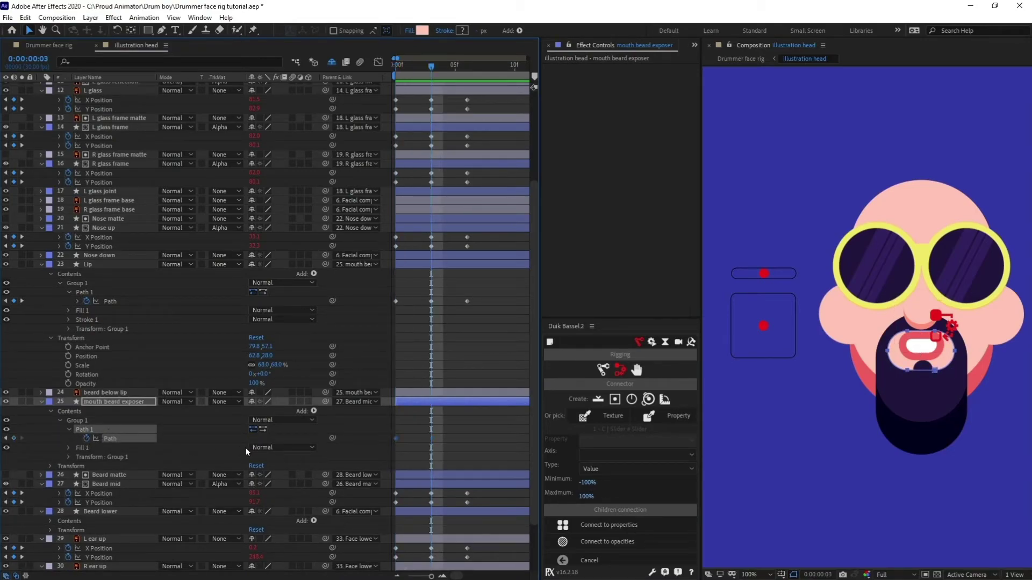
{"action": "key", "text": "k"}
{"action": "left_click", "coordinate": [13, 439]}
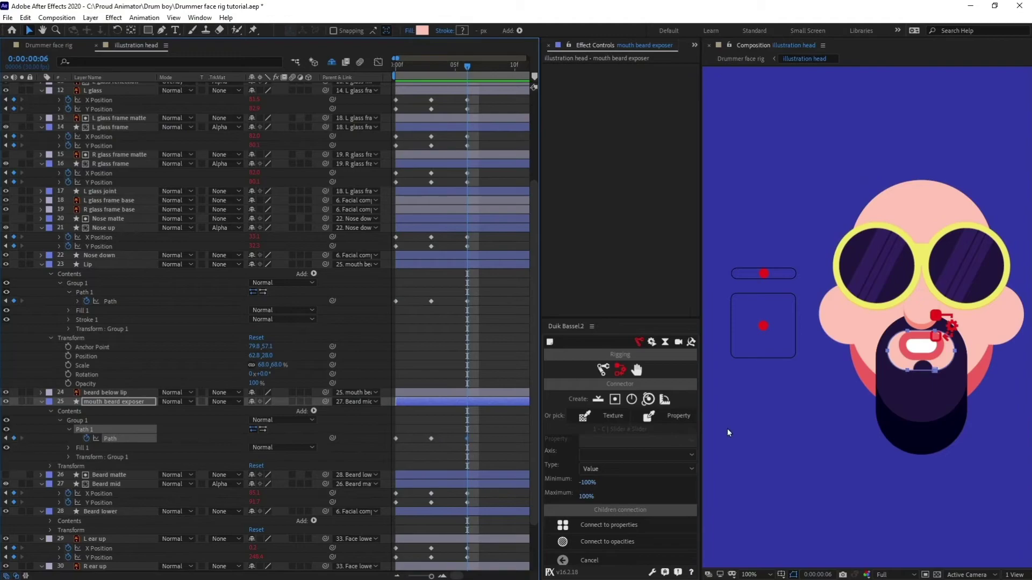
- Move the C | Slider controller to its right end so the small, round mouth serves as reference
{"action": "scroll", "coordinate": [836, 455], "scroll_direction": "up", "scroll_amount": 1}
{"action": "left_click_drag", "start_coordinate": [836, 455], "coordinate": [743, 433]}
{"action": "key", "text": "j"}
{"action": "key", "text": "j"}
{"action": "scroll", "coordinate": [485, 438], "scroll_direction": "up", "scroll_amount": 5}
{"action": "key", "text": "k"}
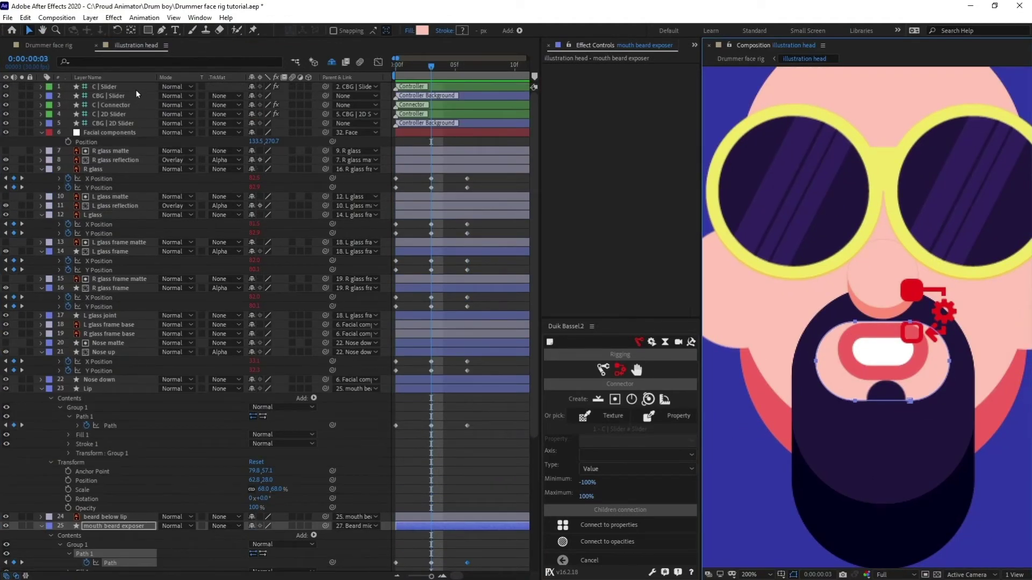
{"action": "left_click", "coordinate": [122, 87]}
{"action": "left_click_drag", "start_coordinate": [817, 299], "coordinate": [962, 297]}
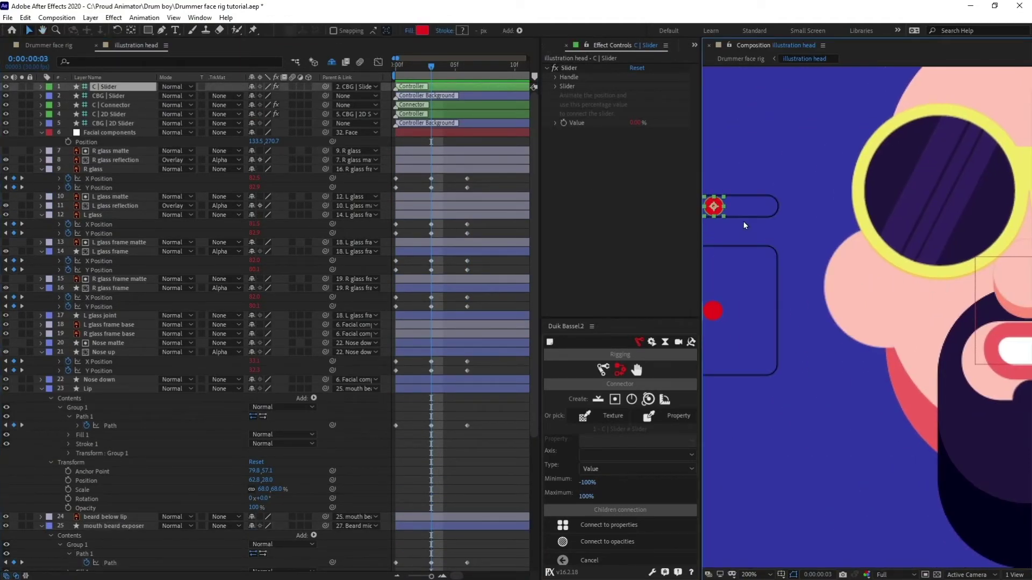
{"action": "left_click_drag", "start_coordinate": [718, 206], "coordinate": [790, 207]}
{"action": "left_click_drag", "start_coordinate": [871, 242], "coordinate": [704, 195]}
{"action": "scroll", "coordinate": [398, 465], "scroll_direction": "down", "scroll_amount": 4}
- At frame 6, pull the right-hand points of the mouth beard exposer path inward toward the lips
{"action": "left_click", "coordinate": [120, 443]}
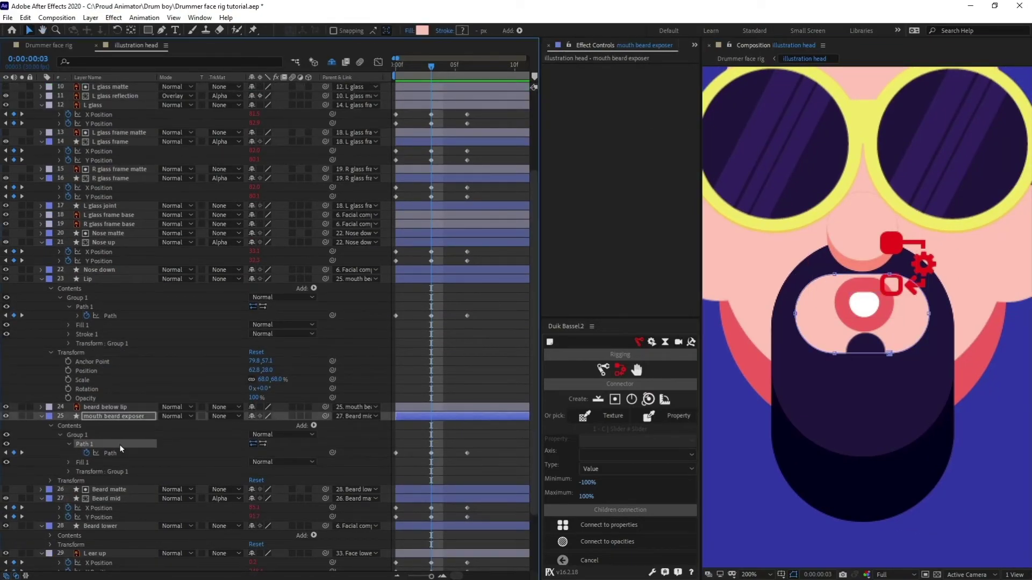
{"action": "key", "text": "k"}
{"action": "left_click", "coordinate": [140, 454]}
{"action": "double_click", "coordinate": [903, 353]}
{"action": "left_click", "coordinate": [140, 435]}
{"action": "left_click", "coordinate": [141, 444]}
{"action": "left_click", "coordinate": [892, 279]}
{"action": "left_click", "coordinate": [141, 444]}
{"action": "left_click_drag", "start_coordinate": [876, 268], "coordinate": [957, 380]}
{"action": "double_click", "coordinate": [928, 313]}
{"action": "left_click_drag", "start_coordinate": [913, 315], "coordinate": [894, 315]}
- Pull the left-hand points of the mouth beard exposer path inward at frame 6 to match the opposite side
{"action": "left_click", "coordinate": [141, 435]}
{"action": "left_click", "coordinate": [141, 444]}
{"action": "left_click_drag", "start_coordinate": [767, 259], "coordinate": [841, 362]}
{"action": "double_click", "coordinate": [834, 353]}
{"action": "left_click_drag", "start_coordinate": [815, 314], "coordinate": [836, 314]}
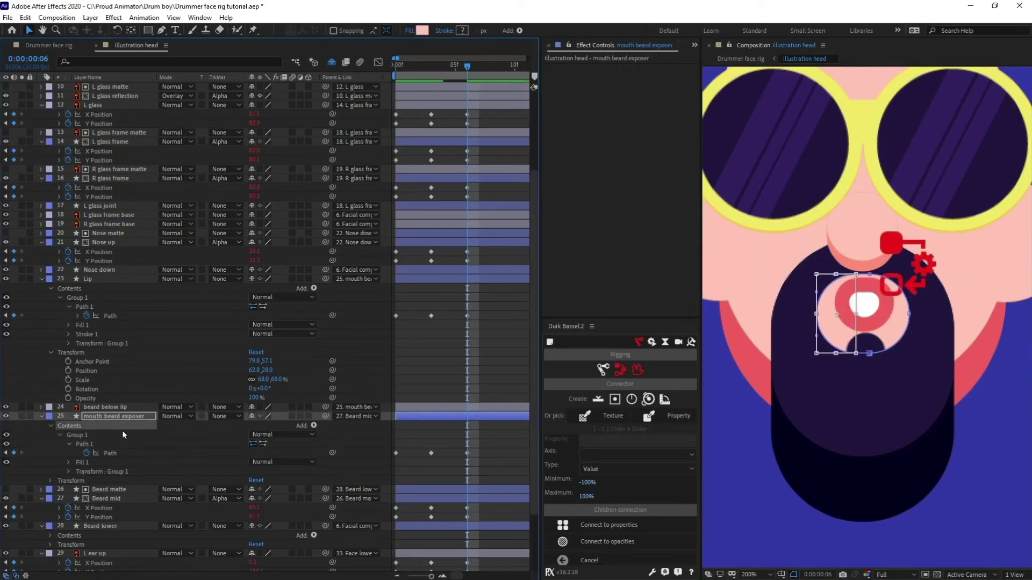
- At frame 6, pull the mouth beard exposer path's lower side points inward and upward to fit closely around the small, round lips
{"action": "left_click", "coordinate": [124, 453]}
{"action": "left_click_drag", "start_coordinate": [817, 353], "coordinate": [828, 343]}
{"action": "left_click_drag", "start_coordinate": [909, 343], "coordinate": [902, 337]}
{"action": "key", "text": "Left"}
{"action": "key", "text": "Right"}
{"action": "key", "text": "Down"}
{"action": "left_click", "coordinate": [130, 455]}
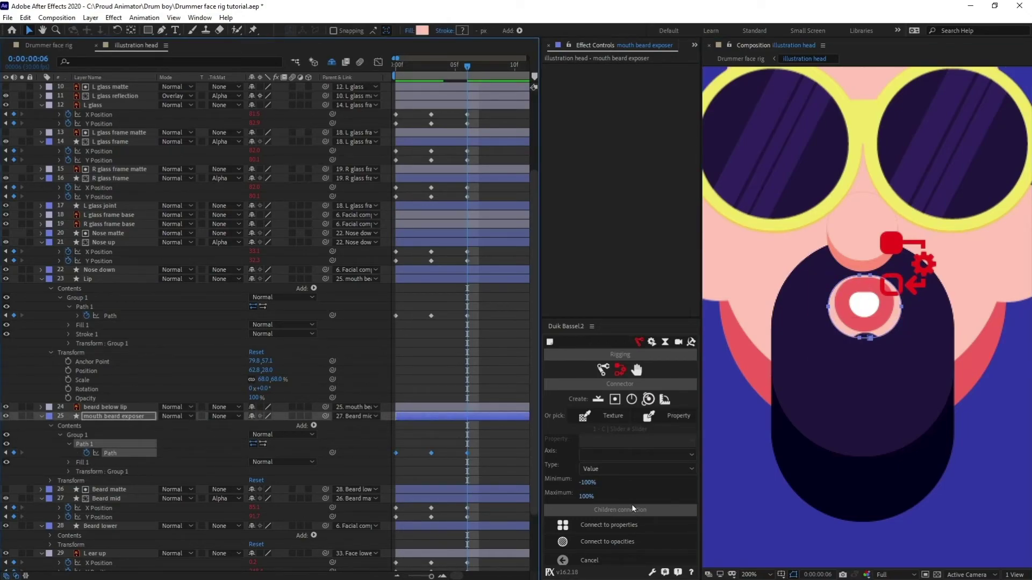
{"action": "left_click", "coordinate": [623, 526]}
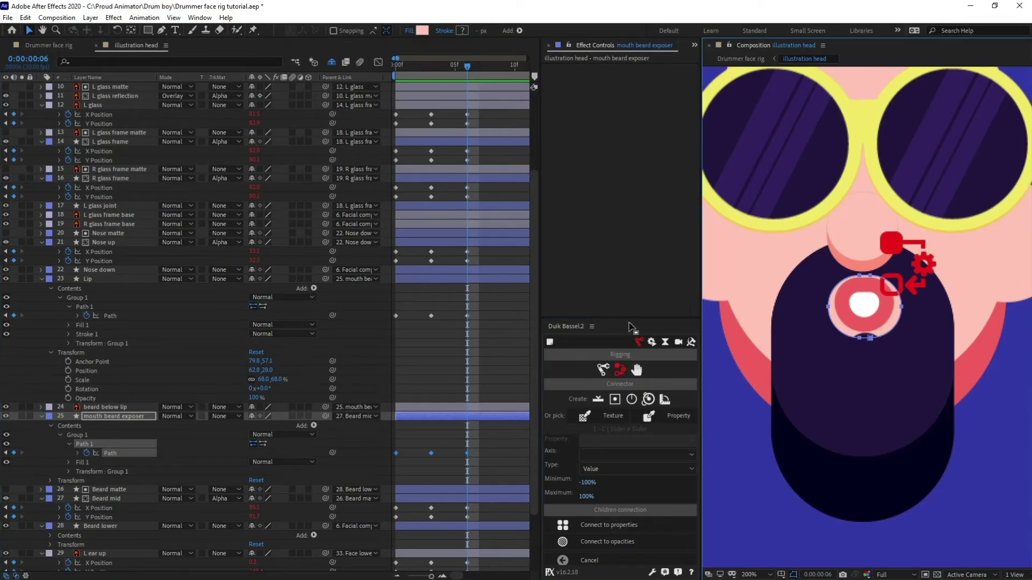
{"action": "scroll", "coordinate": [797, 311], "scroll_direction": "down", "scroll_amount": 2}
{"action": "scroll", "coordinate": [808, 314], "scroll_direction": "up", "scroll_amount": 1}
{"action": "left_click", "coordinate": [471, 443]}
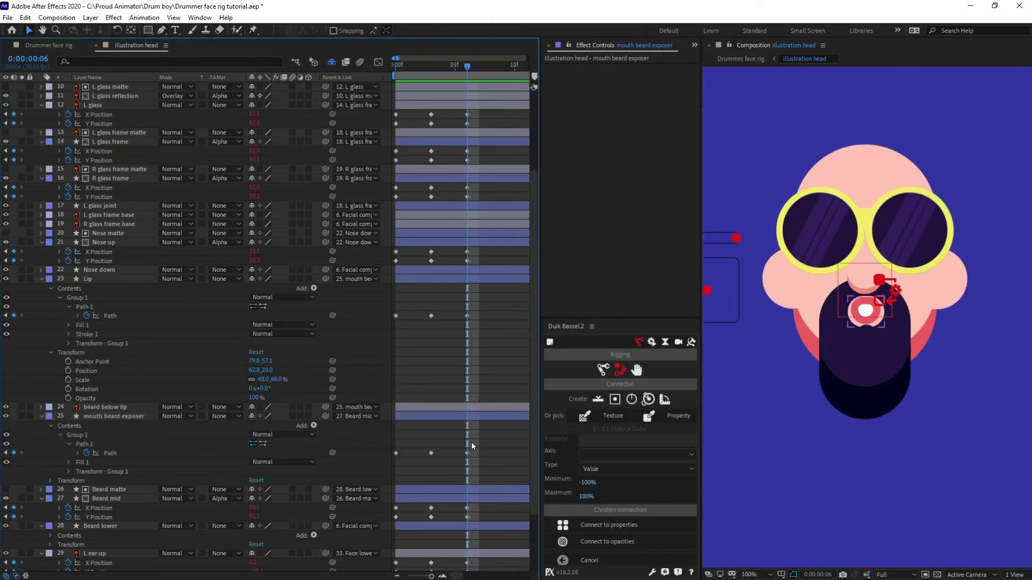
{"action": "key", "text": "ctrl+z"}
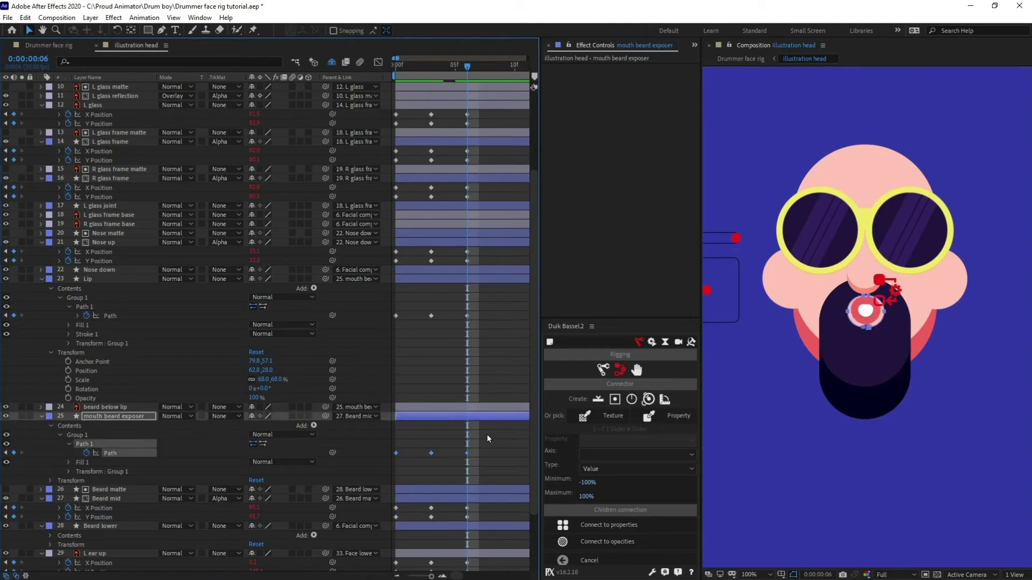
- Return to frame 0 and move the C | Slider controller to its left end so the wide mouth serves as reference
{"action": "left_click_drag", "start_coordinate": [410, 66], "coordinate": [384, 70]}
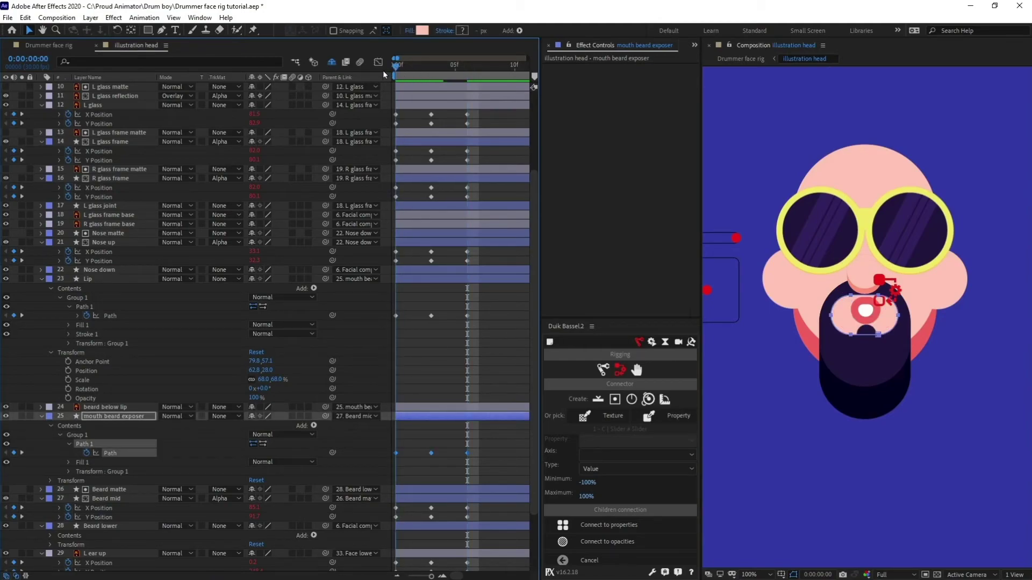
{"action": "left_click", "coordinate": [482, 341]}
{"action": "scroll", "coordinate": [480, 321], "scroll_direction": "up", "scroll_amount": 3}
{"action": "left_click", "coordinate": [121, 89]}
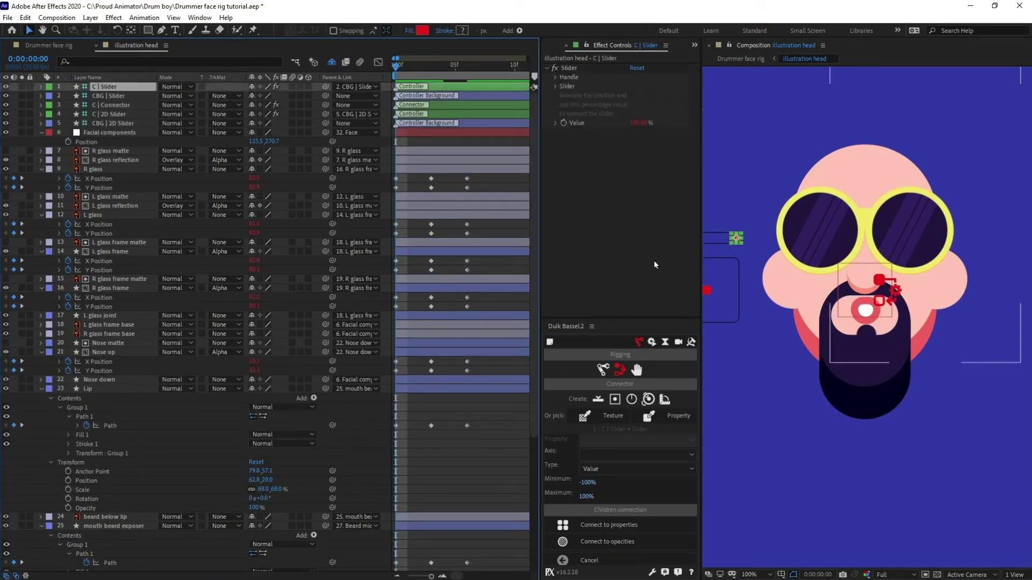
{"action": "left_click_drag", "start_coordinate": [825, 300], "coordinate": [900, 316]}
{"action": "left_click_drag", "start_coordinate": [811, 254], "coordinate": [756, 254]}
- At frame 0, adjust the side points and lower edge of the mouth beard exposer path to surround the wide lips
{"action": "scroll", "coordinate": [957, 315], "scroll_direction": "up", "scroll_amount": 1}
{"action": "scroll", "coordinate": [463, 457], "scroll_direction": "down", "scroll_amount": 4}
{"action": "left_click", "coordinate": [85, 279]}
{"action": "scroll", "coordinate": [96, 373], "scroll_direction": "down", "scroll_amount": 2}
{"action": "left_click", "coordinate": [97, 366]}
{"action": "scroll", "coordinate": [922, 311], "scroll_direction": "up", "scroll_amount": 1}
{"action": "left_click_drag", "start_coordinate": [755, 308], "coordinate": [874, 476]}
{"action": "key", "text": "ctrl+t"}
{"action": "left_click_drag", "start_coordinate": [859, 430], "coordinate": [843, 431]}
{"action": "scroll", "coordinate": [803, 328], "scroll_direction": "down", "scroll_amount": 1}
{"action": "scroll", "coordinate": [951, 419], "scroll_direction": "up", "scroll_amount": 2}
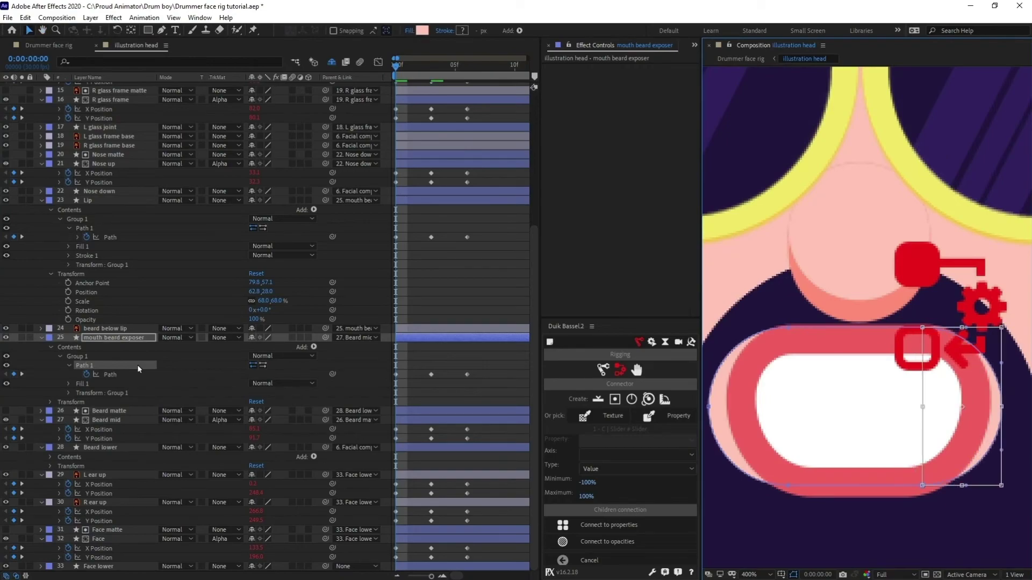
{"action": "left_click", "coordinate": [105, 375]}
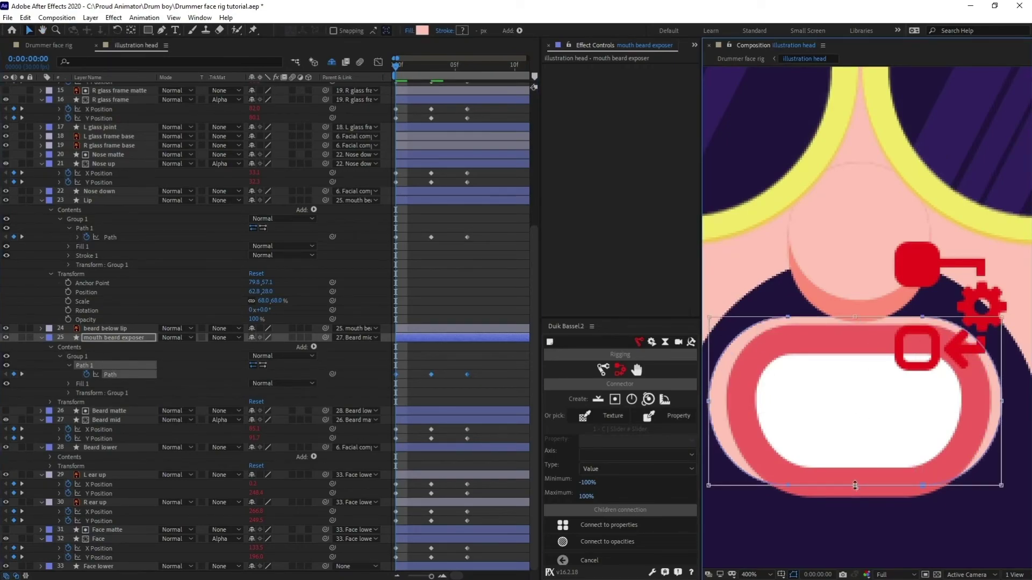
- Connect the mouth beard exposer's Path property to the C | Slider controller and move the slider to its left end
{"action": "scroll", "coordinate": [855, 327], "scroll_direction": "down", "scroll_amount": 2}
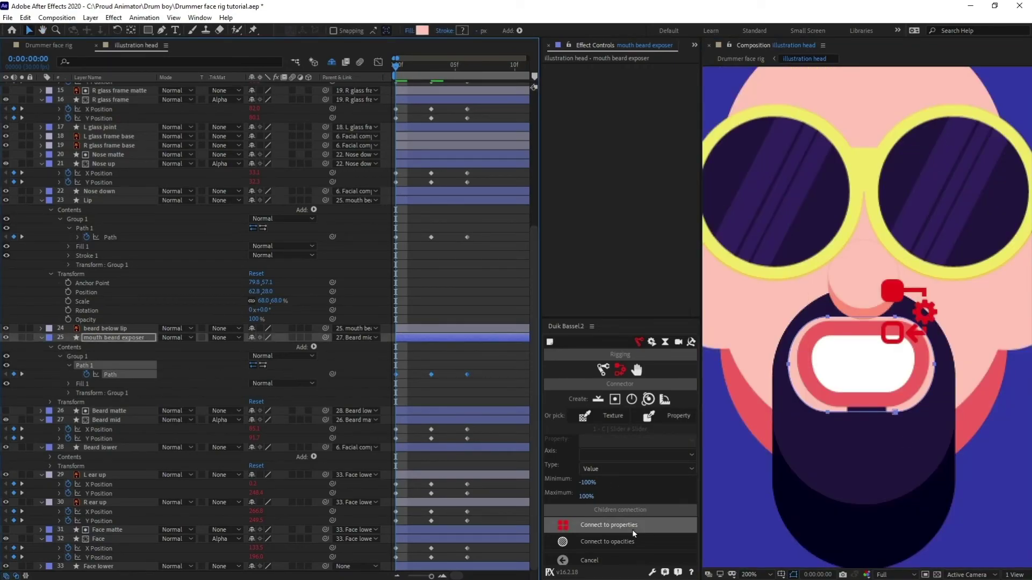
{"action": "scroll", "coordinate": [951, 352], "scroll_direction": "down", "scroll_amount": 2}
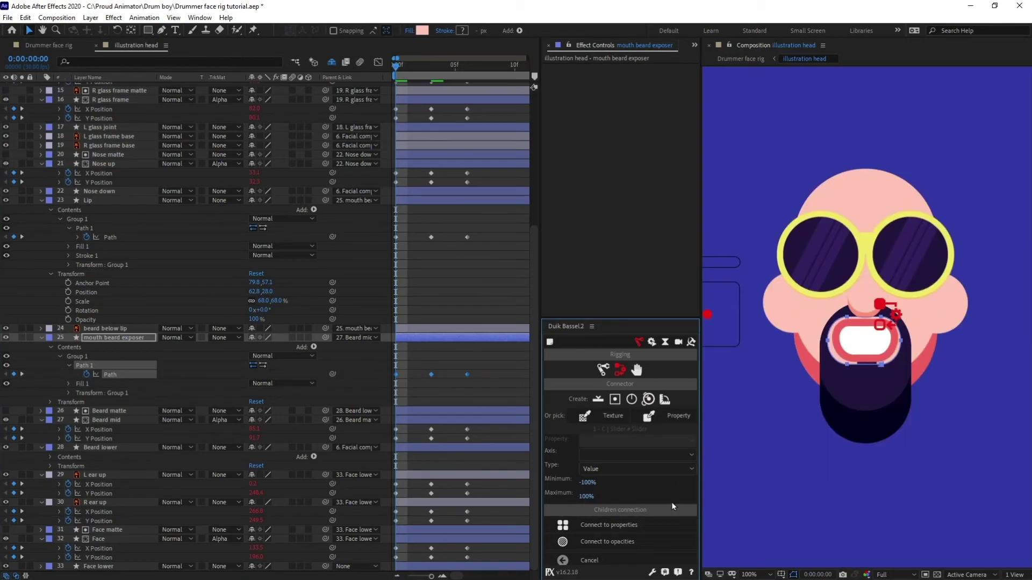
{"action": "left_click", "coordinate": [611, 525]}
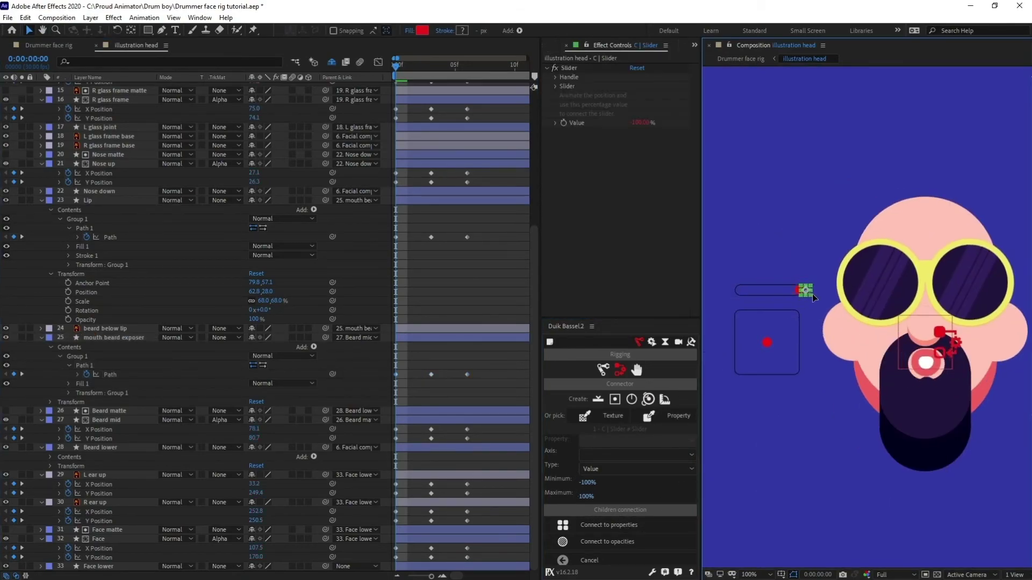
{"action": "left_click_drag", "start_coordinate": [806, 295], "coordinate": [727, 292]}
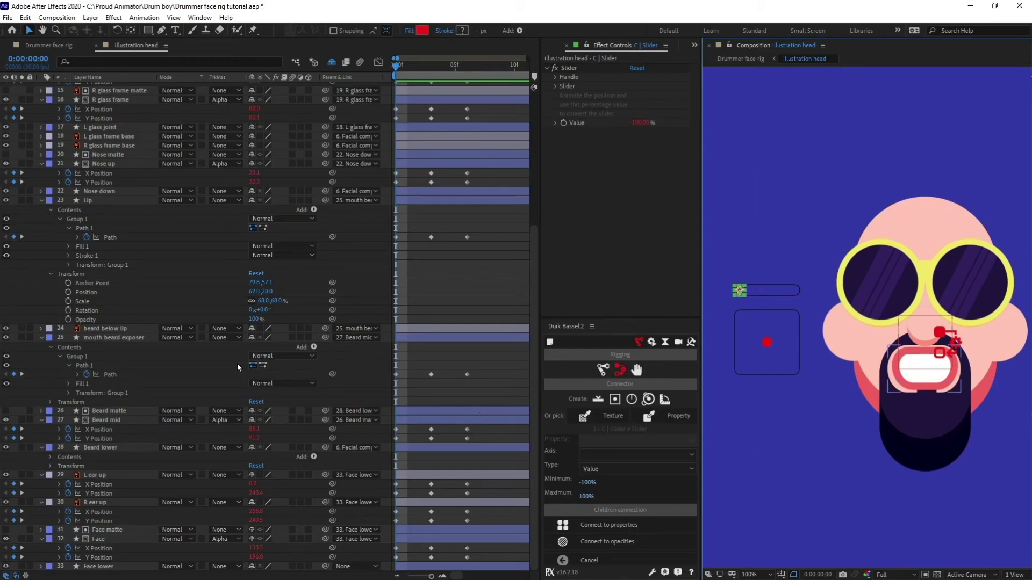
- Separate the dimensions of the beard below lip layer's Position and keyframe its Y Position at frame 0
{"action": "left_click", "coordinate": [110, 420]}
{"action": "left_click", "coordinate": [106, 328]}
{"action": "right_click", "coordinate": [105, 330]}
{"action": "left_click", "coordinate": [85, 330]}
{"action": "right_click", "coordinate": [85, 330]}
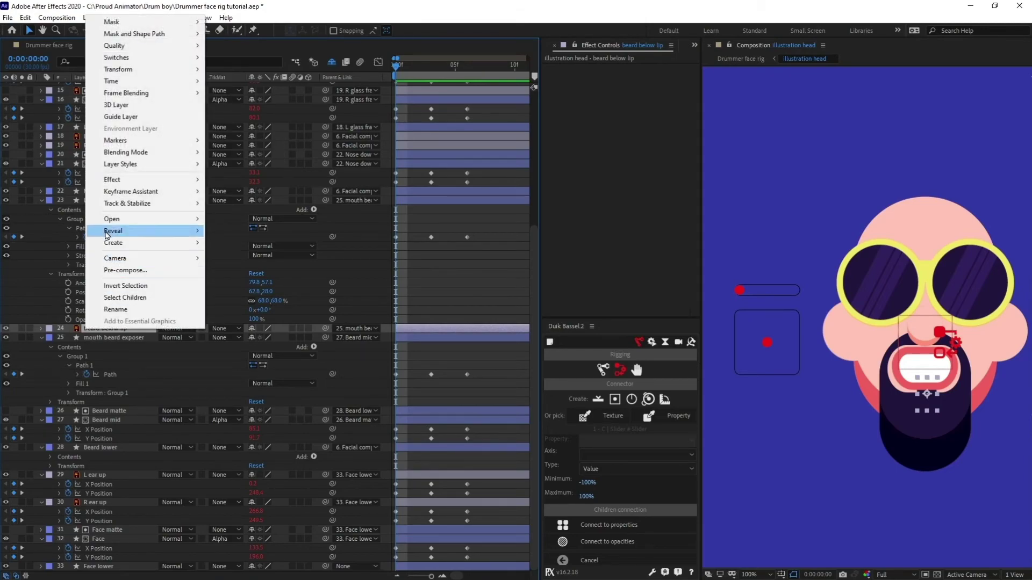
{"action": "left_click", "coordinate": [81, 330]}
{"action": "key", "text": "p"}
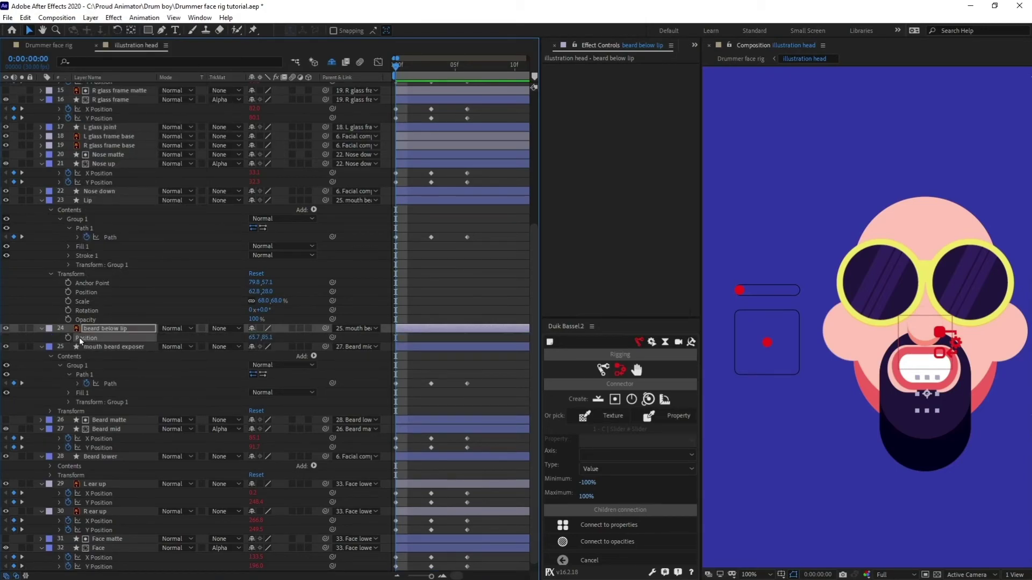
{"action": "right_click", "coordinate": [79, 337]}
{"action": "left_click", "coordinate": [214, 366]}
{"action": "left_click", "coordinate": [82, 347]}
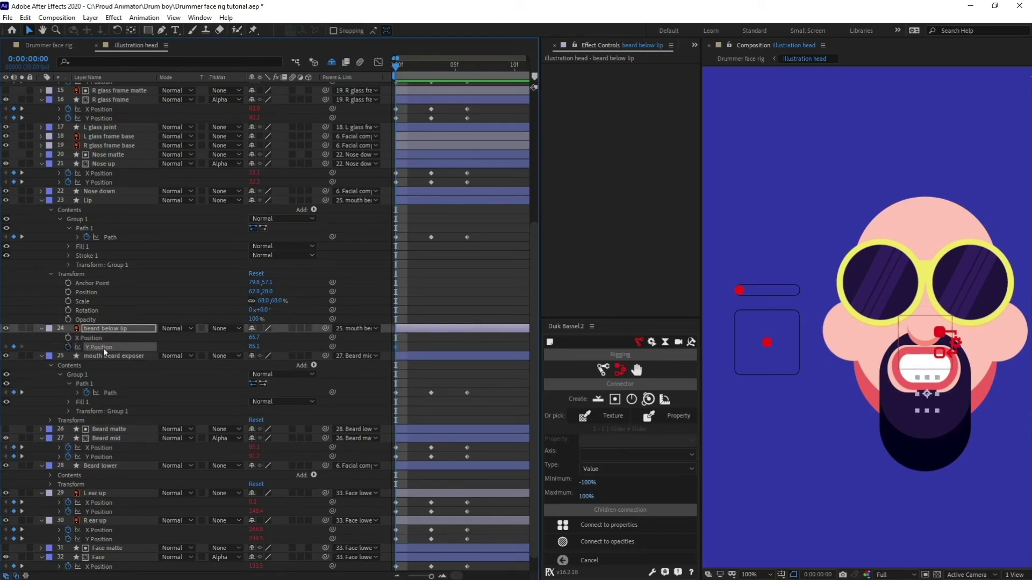
- Add Y Position keyframes to the beard below lip layer at frames 3 and 6
{"action": "key", "text": "k"}
{"action": "left_click", "coordinate": [13, 346]}
{"action": "key", "text": "k"}
{"action": "left_click", "coordinate": [13, 346]}
- At frame 0, nudge the beard below lip layer down to sit lower beneath the wide mouth
{"action": "left_click_drag", "start_coordinate": [409, 68], "coordinate": [390, 69]}
{"action": "key", "text": "shift+Down"}
{"action": "key", "text": "shift+Down"}
{"action": "key", "text": "Down"}
{"action": "key", "text": "Down"}
{"action": "key", "text": "Down"}
- At frame 6, with the C | Slider controller at its right end, nudge the Lip layer up to a Y position of 27.0
{"action": "scroll", "coordinate": [473, 334], "scroll_direction": "up", "scroll_amount": 5}
{"action": "left_click", "coordinate": [473, 337]}
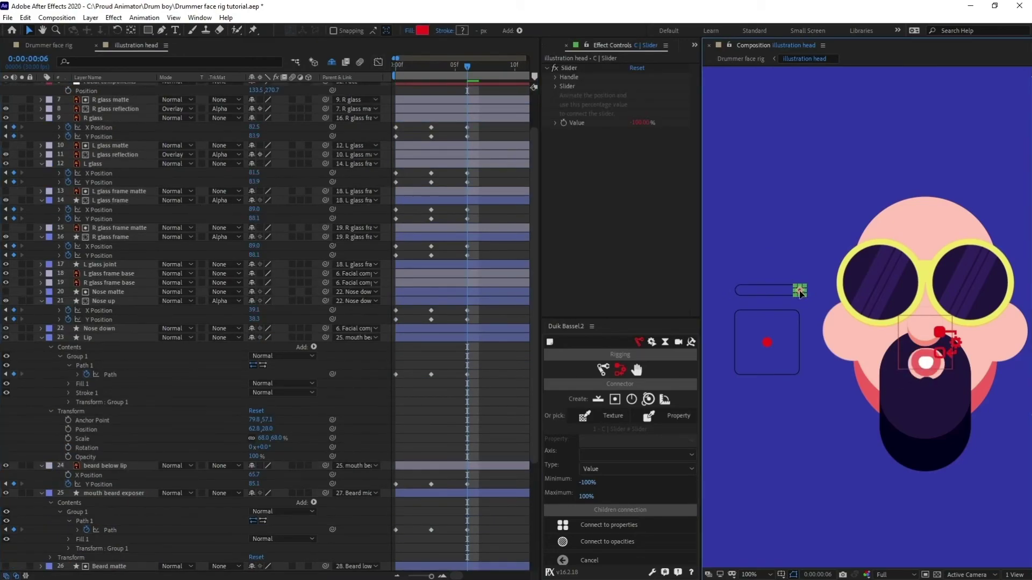
{"action": "key", "text": "Up"}
- At frame 6, nudge the beard below lip layer up toward the small, round mouth
{"action": "scroll", "coordinate": [471, 410], "scroll_direction": "down", "scroll_amount": 3}
{"action": "left_click", "coordinate": [479, 408]}
{"action": "key", "text": "ctrl+Up"}
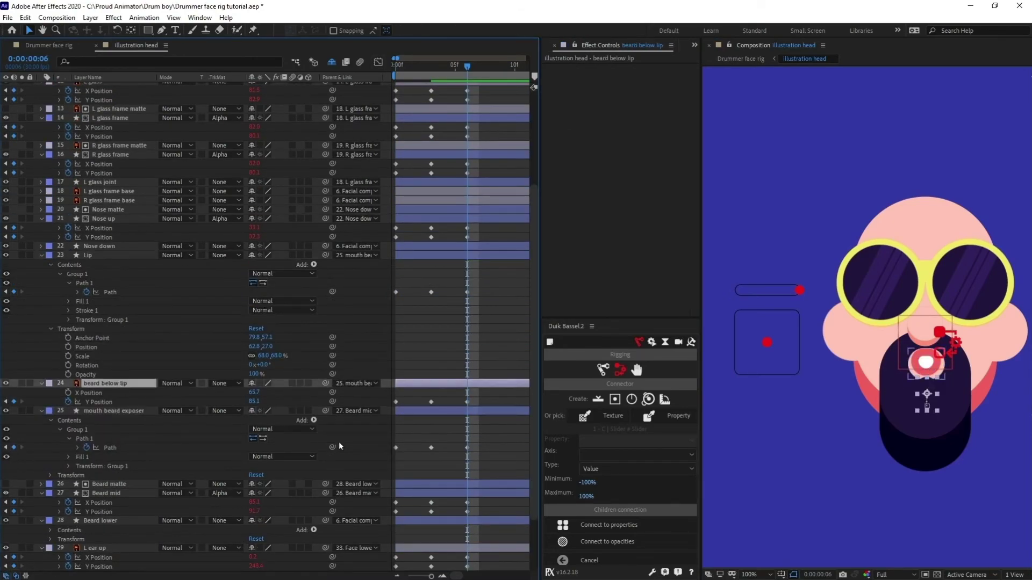
{"action": "key", "text": "Up"}
{"action": "key", "text": "Up"}
{"action": "key", "text": "Up"}
{"action": "key", "text": "Up"}
- Go to frame 3 and centre the C | Slider controller by setting its Position to 0, 0
{"action": "key", "text": "j"}
{"action": "left_click_drag", "start_coordinate": [799, 290], "coordinate": [767, 292]}
{"action": "scroll", "coordinate": [511, 323], "scroll_direction": "up", "scroll_amount": 5}
{"action": "key", "text": "p"}
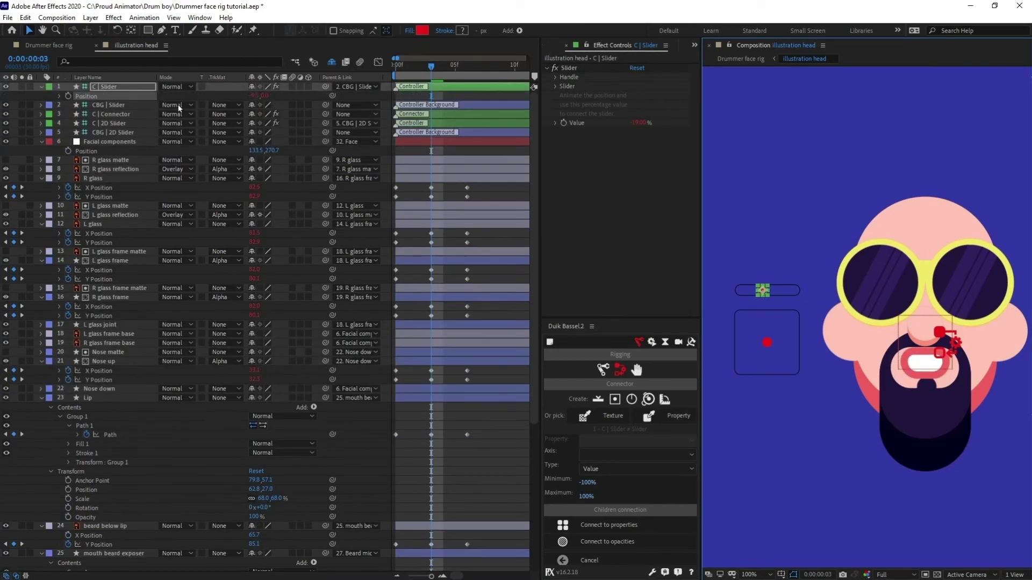
{"action": "scroll", "coordinate": [371, 358], "scroll_direction": "down", "scroll_amount": 2}
{"action": "scroll", "coordinate": [152, 351], "scroll_direction": "down", "scroll_amount": 2}
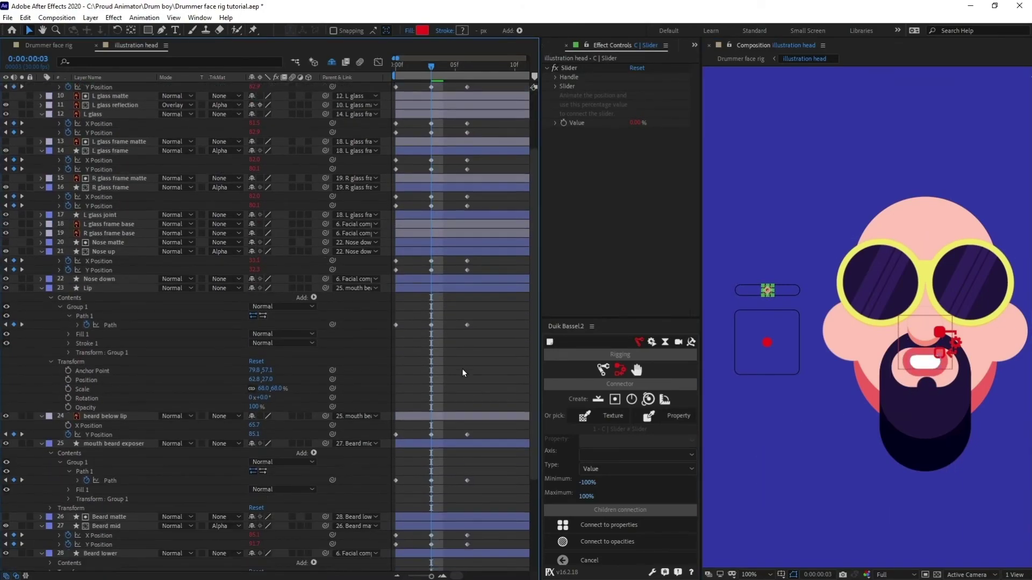
- Connect the beard below lip layer's Y Position keyframes to the C | Slider controller and test the slider
{"action": "left_click_drag", "start_coordinate": [486, 436], "coordinate": [386, 431]}
{"action": "left_click", "coordinate": [598, 531]}
{"action": "mouse_move", "coordinate": [768, 291]}
{"action": "left_mouse_down"}
{"action": "mouse_move", "coordinate": [810, 297]}
{"action": "mouse_move", "coordinate": [766, 292]}
{"action": "mouse_move", "coordinate": [780, 295]}
{"action": "left_mouse_up"}
{"action": "key", "text": "space"}
{"action": "left_click_drag", "start_coordinate": [893, 351], "coordinate": [858, 341]}
{"action": "key", "text": "v"}
- Check the head turn with the C | 2D Slider controller and deselect it
{"action": "left_click", "coordinate": [744, 332]}
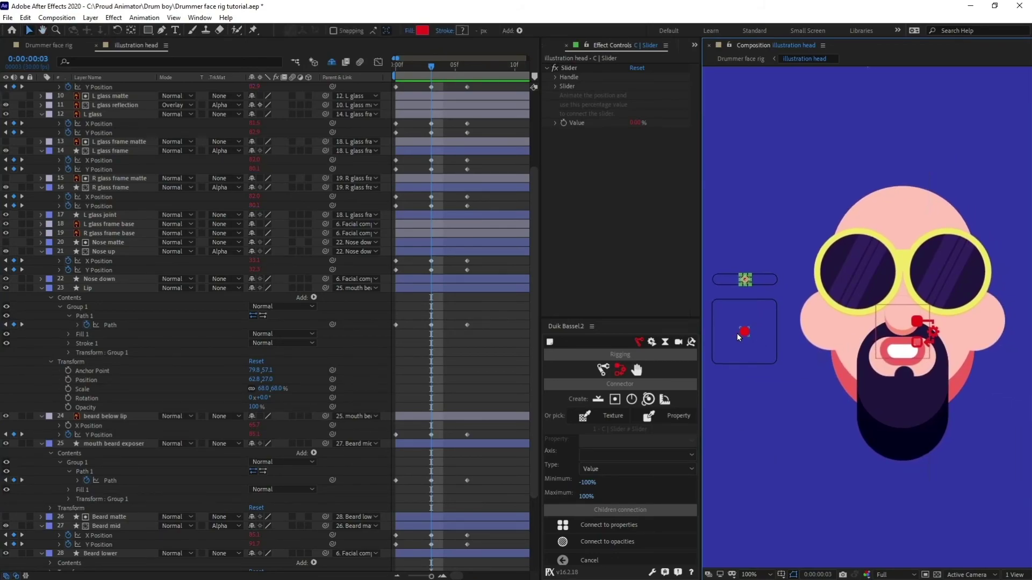
{"action": "scroll", "coordinate": [484, 304], "scroll_direction": "up", "scroll_amount": 4}
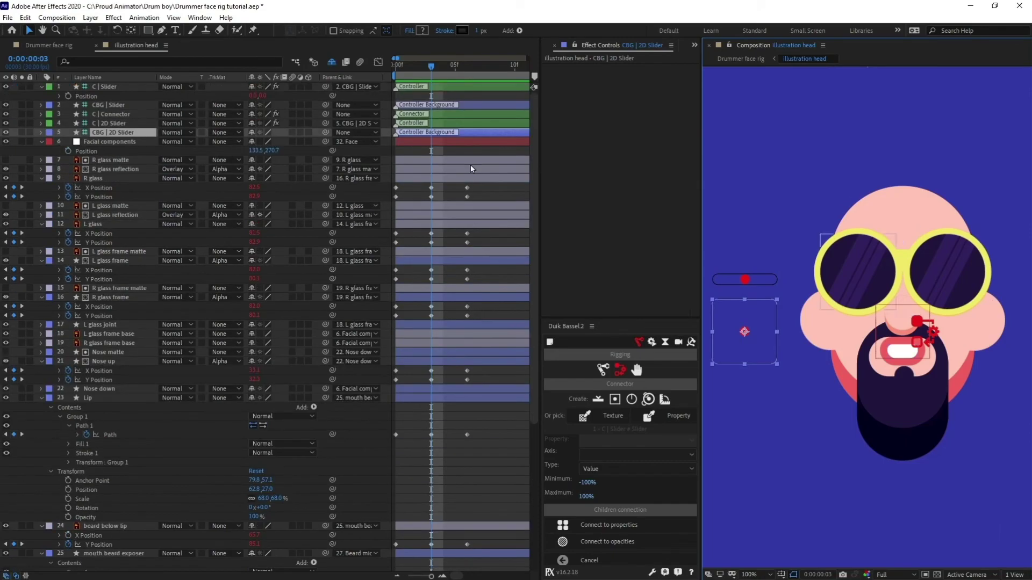
{"action": "mouse_move", "coordinate": [744, 333]}
{"action": "left_mouse_down"}
{"action": "mouse_move", "coordinate": [759, 347]}
{"action": "mouse_move", "coordinate": [714, 352]}
{"action": "mouse_move", "coordinate": [748, 337]}
{"action": "mouse_move", "coordinate": [715, 295]}
{"action": "mouse_move", "coordinate": [747, 332]}
{"action": "left_mouse_up"}
{"action": "left_click", "coordinate": [501, 236]}
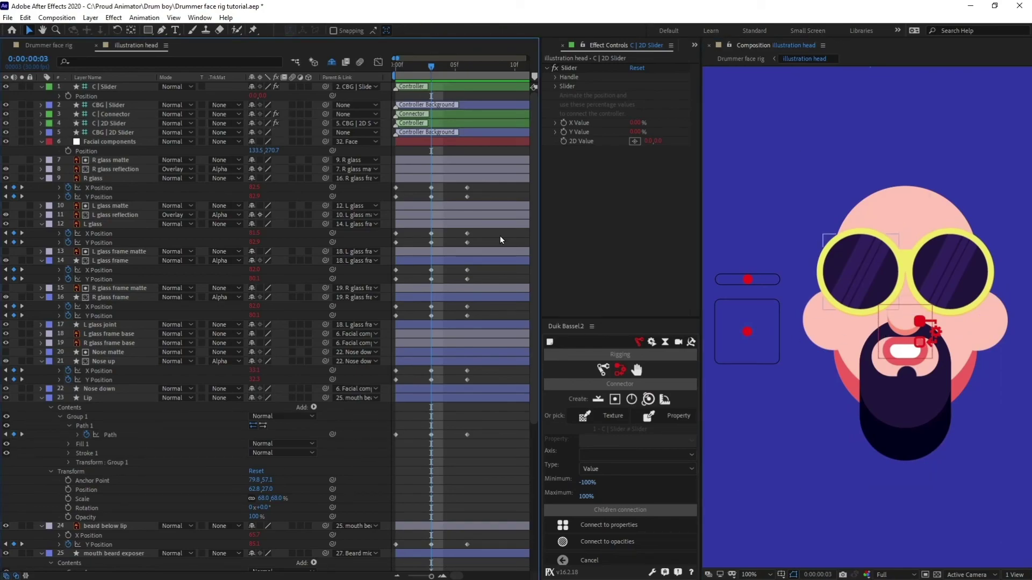